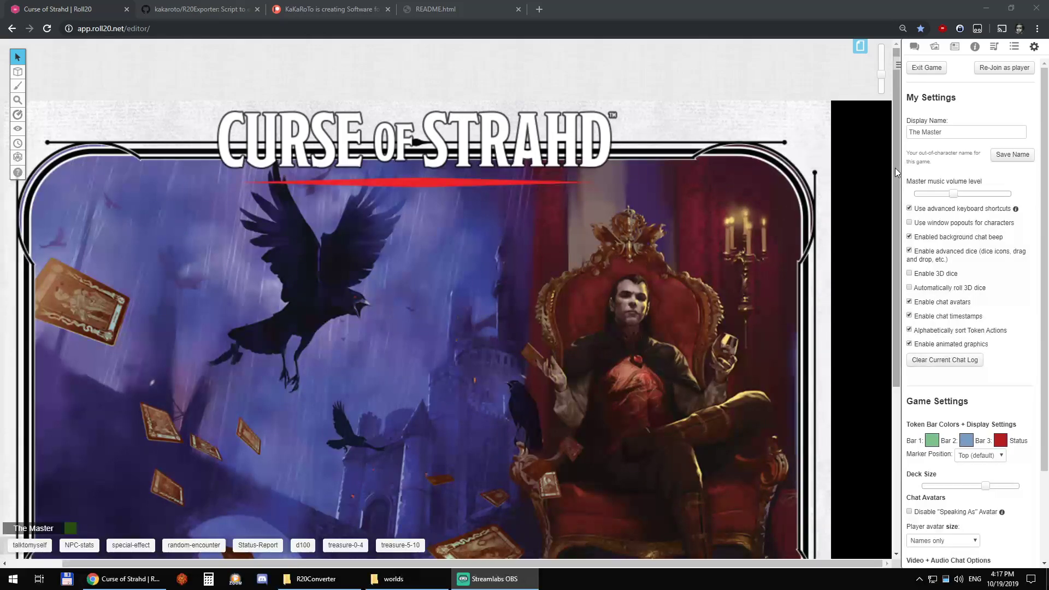
- Check the contents of Foundry's worlds folder and its Game Worlds list, and close Foundry Virtual Tabletop
drag(895, 165, 890, 285)
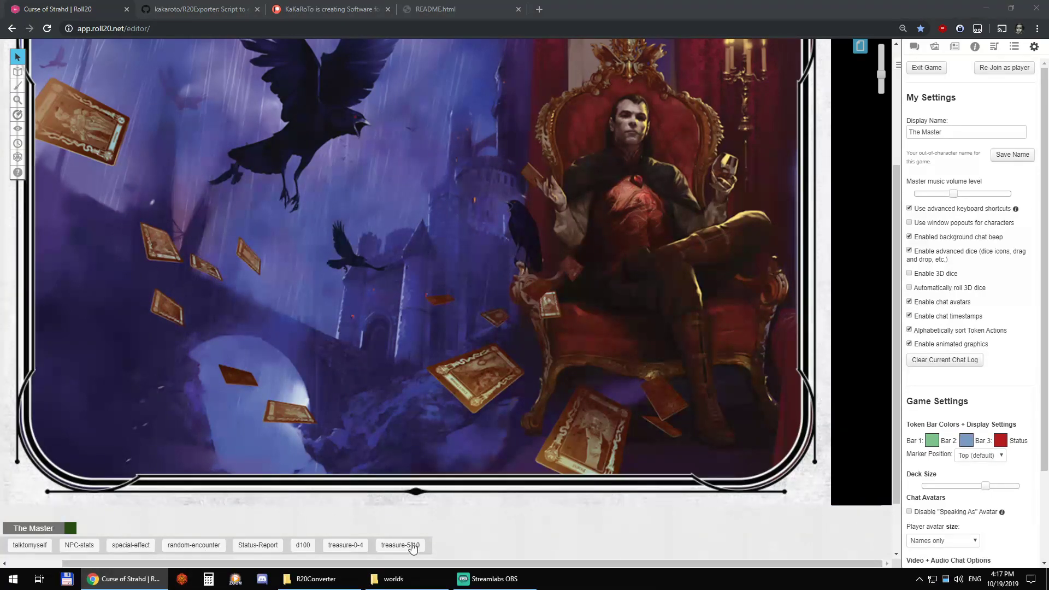
click(391, 579)
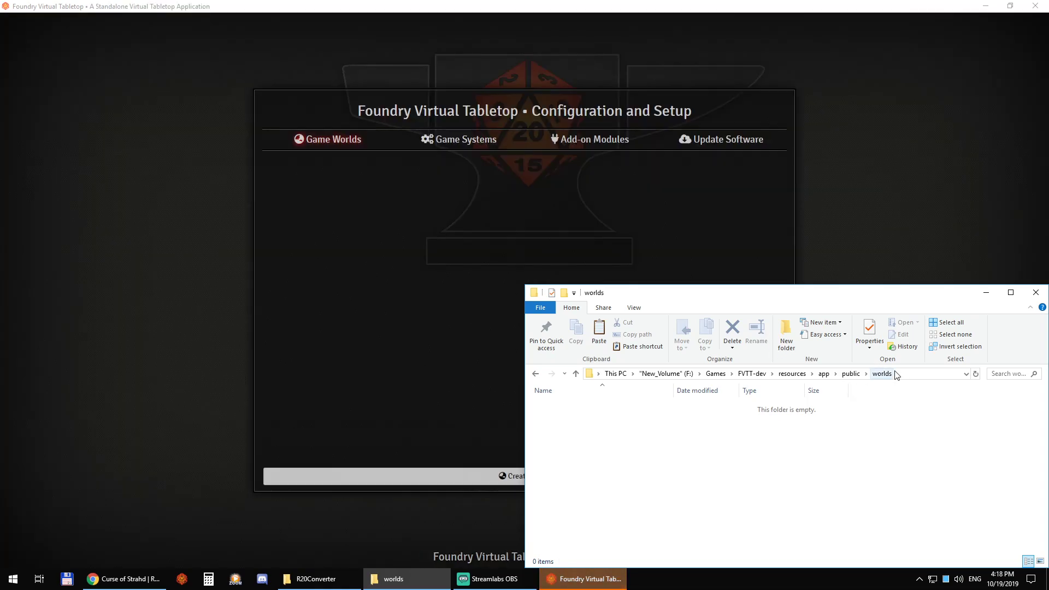
click(429, 223)
click(1035, 5)
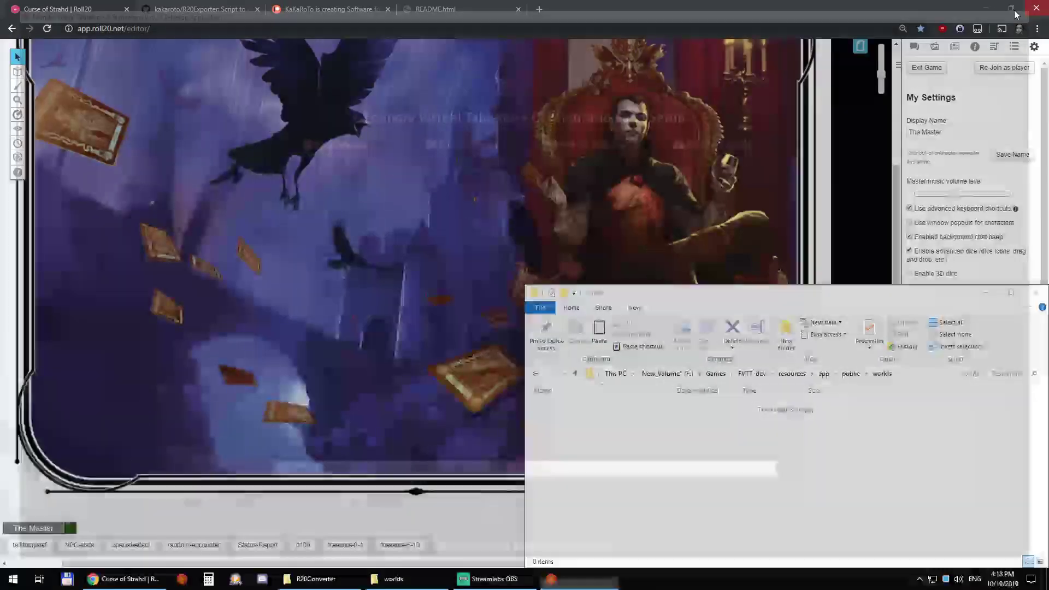
- Review the list of map pages in the Curse of Strahd campaign on Roll20, and collapse it
scroll(356, 181, up, 3)
click(327, 214)
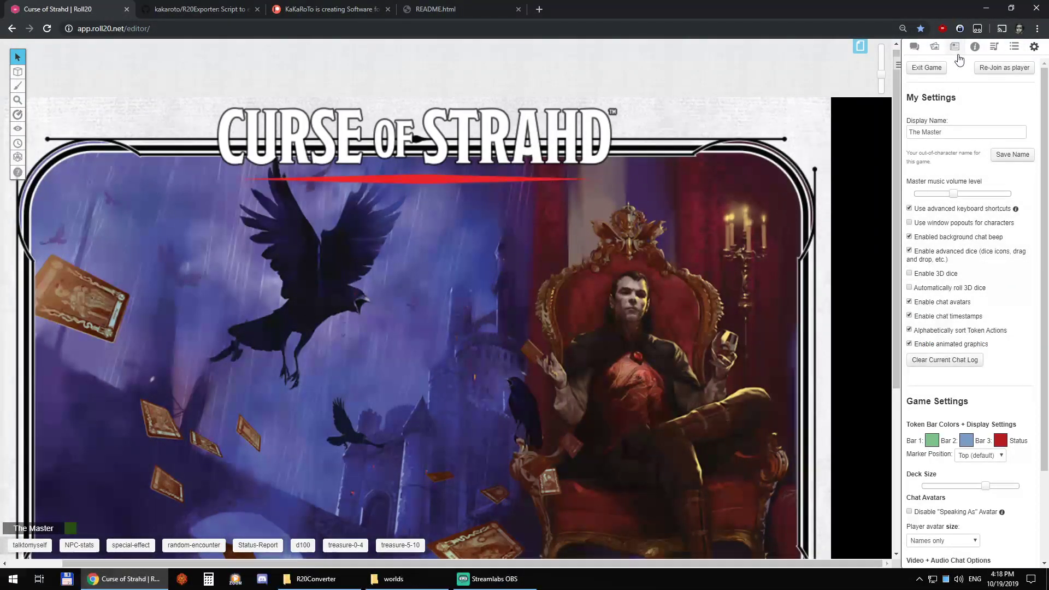
click(861, 47)
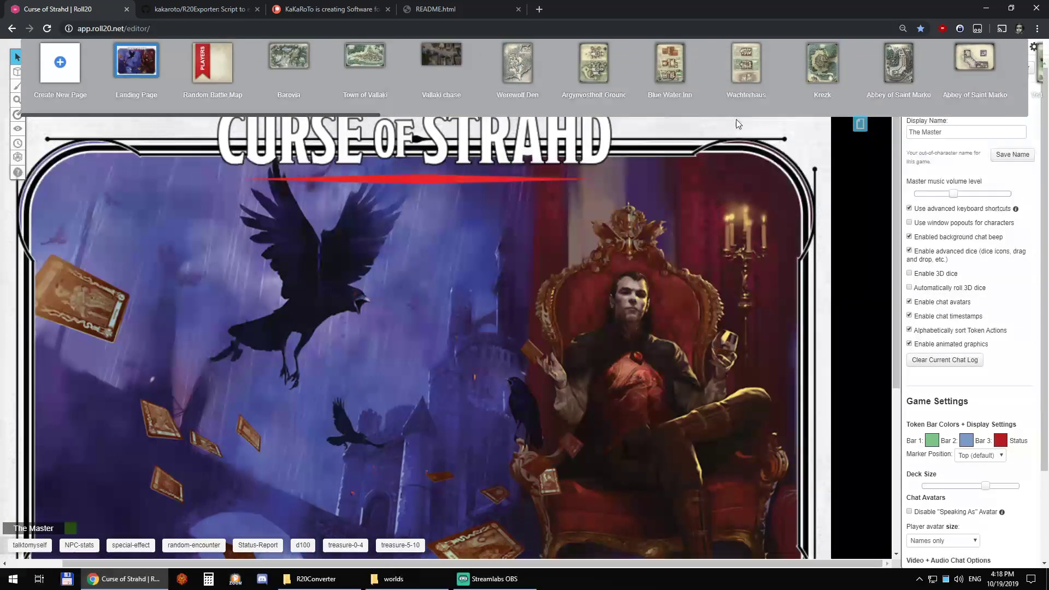
click(861, 82)
- Look through the campaign's journal folders and jukebox playlists, and return to the game settings
click(955, 47)
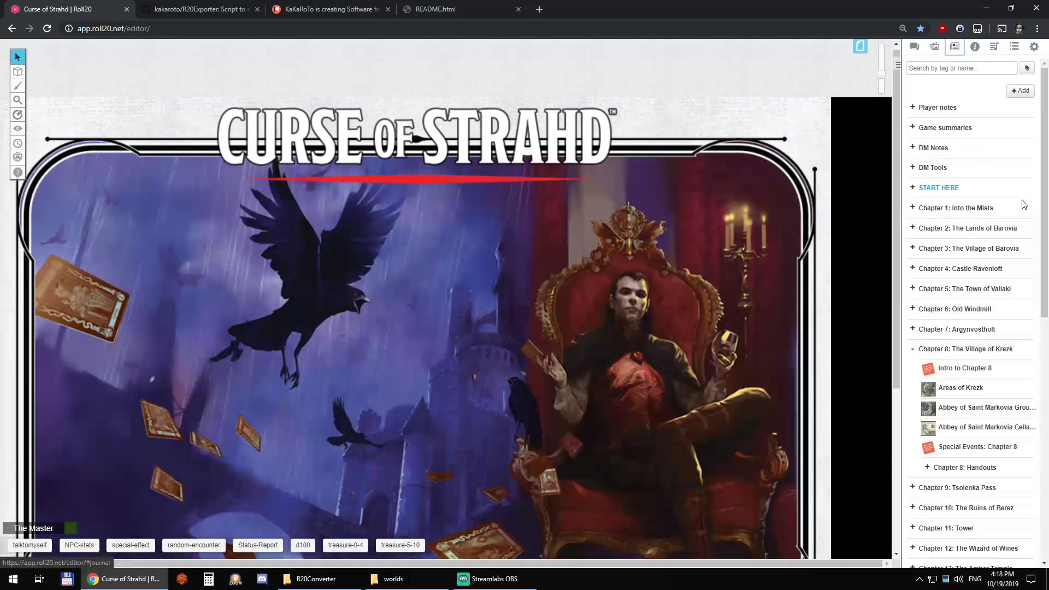
scroll(968, 139, down, 5)
scroll(968, 141, down, 4)
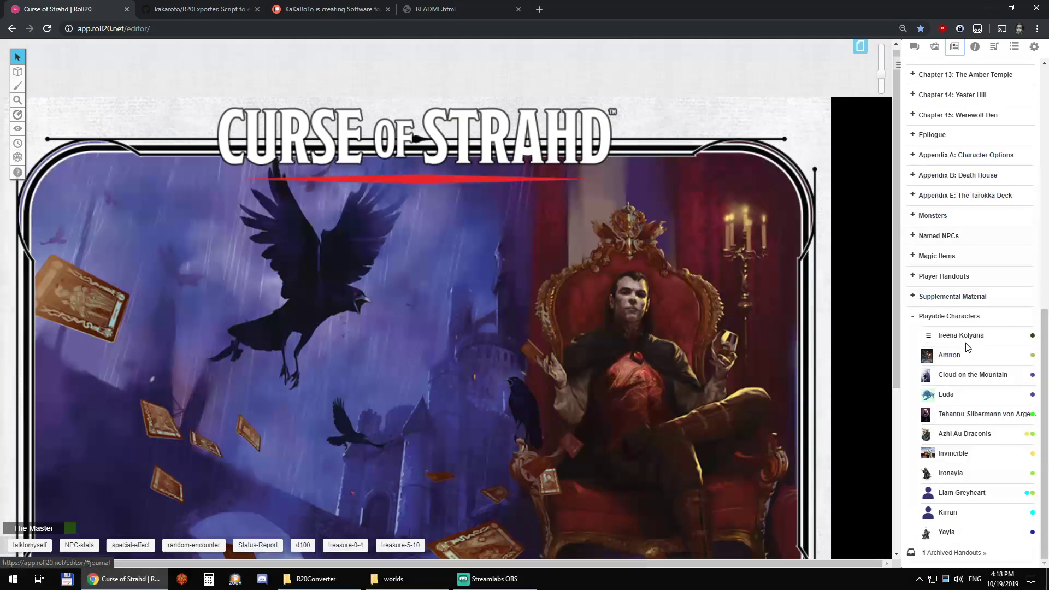
scroll(968, 142, up, 9)
click(995, 47)
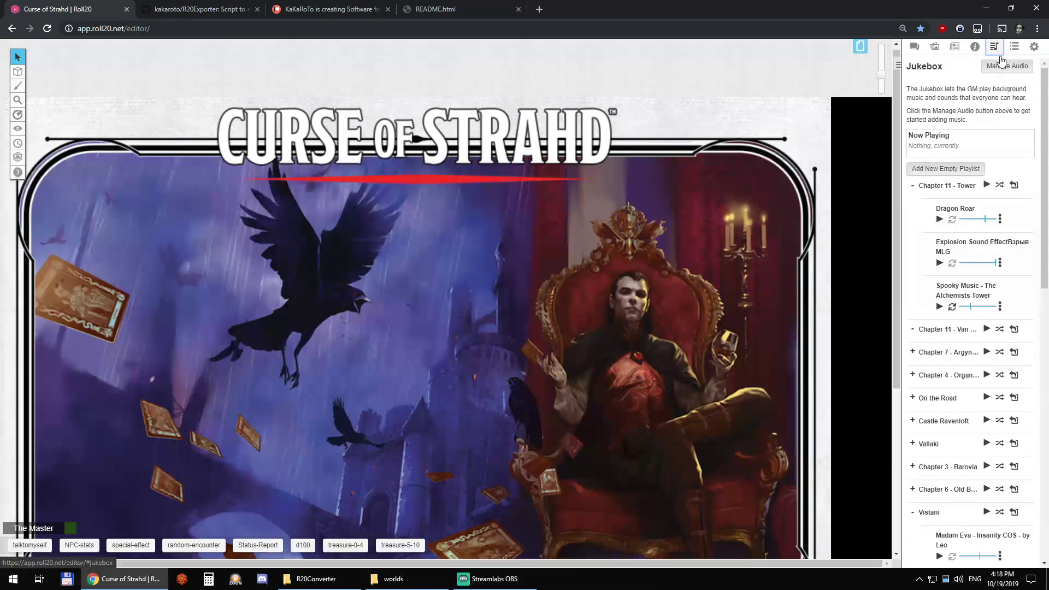
click(1034, 47)
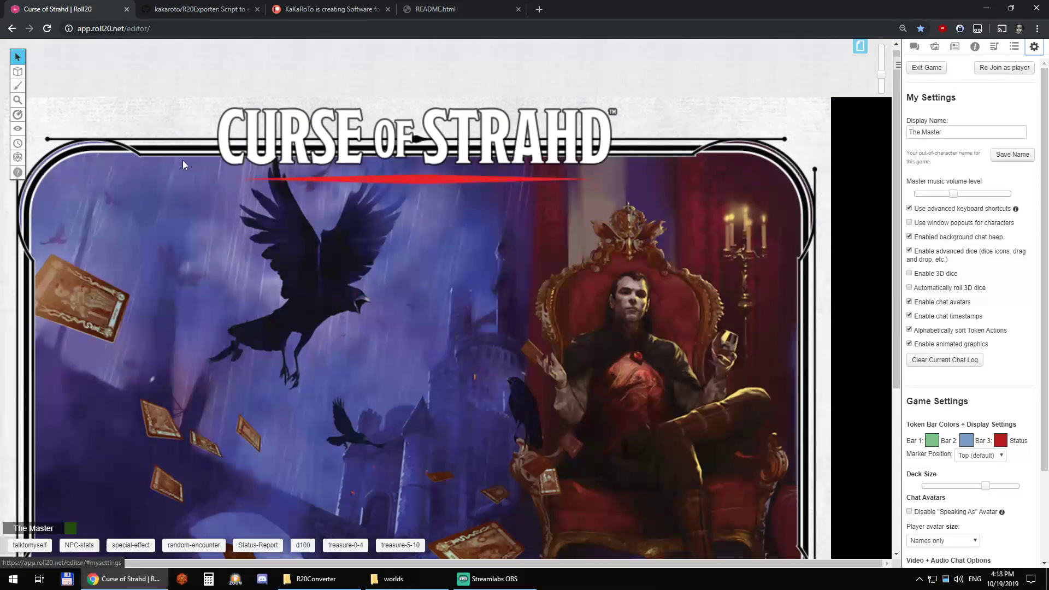
- Read the R20Exporter repository's README on GitHub for the disclaimer, Tampermonkey installation and campaign export instructions
click(192, 10)
scroll(272, 173, up, 7)
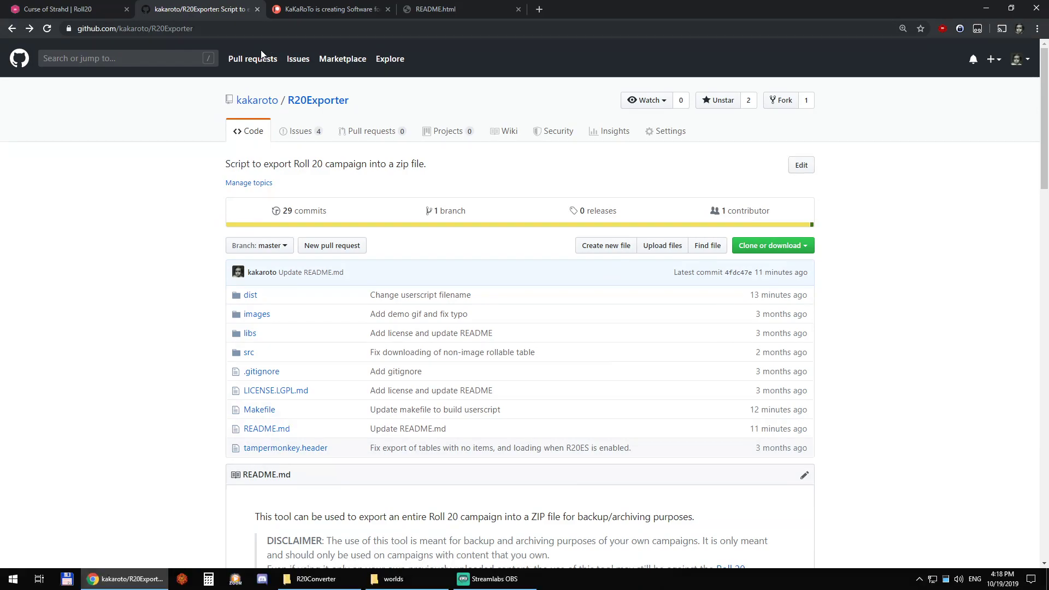
scroll(404, 164, down, 8)
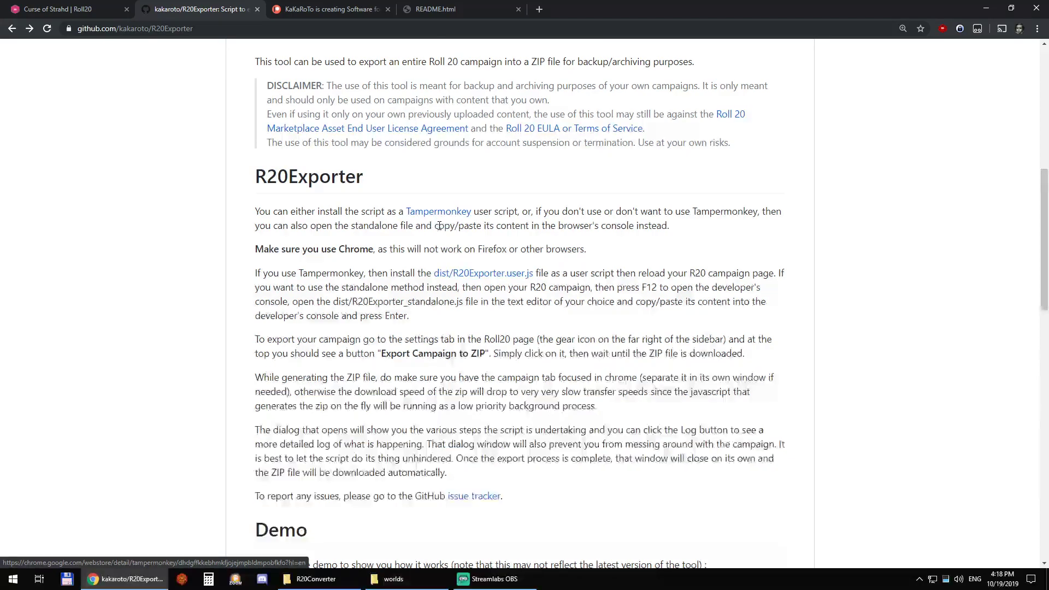
scroll(436, 220, up, 5)
scroll(443, 235, down, 9)
scroll(450, 256, up, 4)
scroll(450, 255, down, 2)
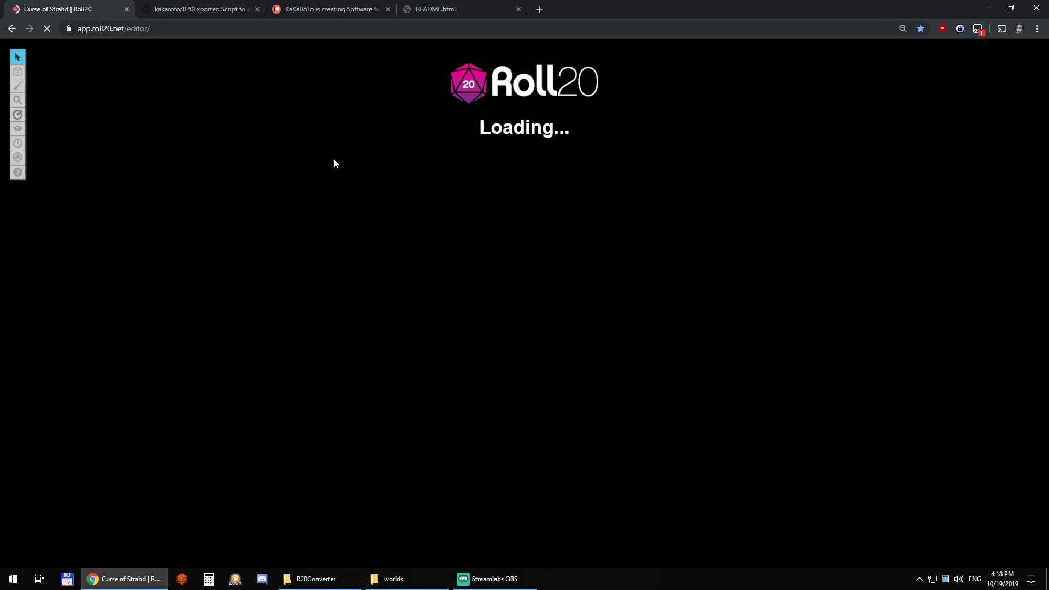
- Check that the Roll20 Campaign exporter userscript is enabled, and start exporting the Curse of Strahd campaign to ZIP
click(977, 28)
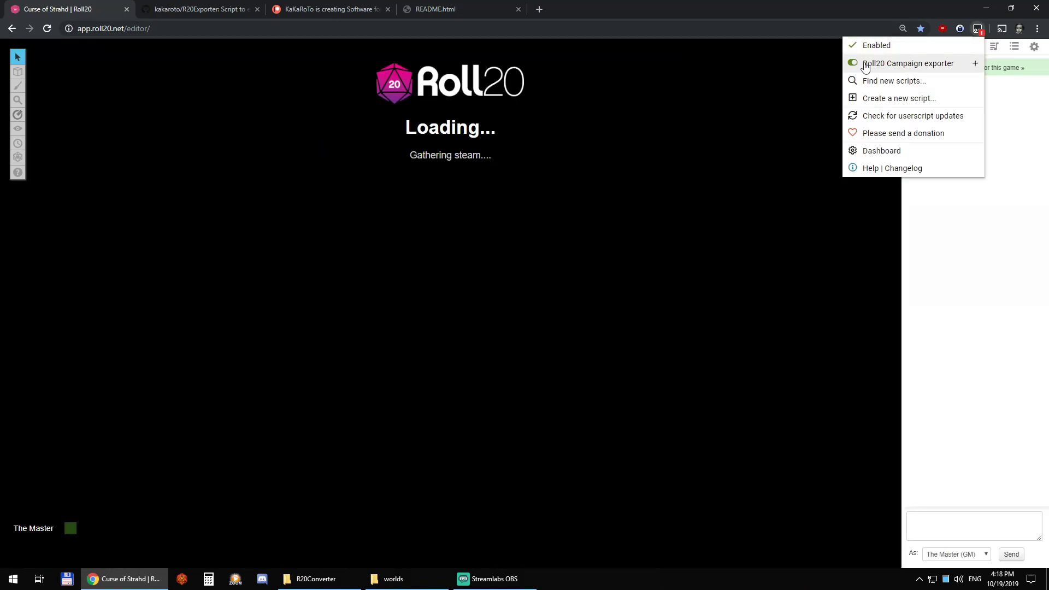
click(976, 31)
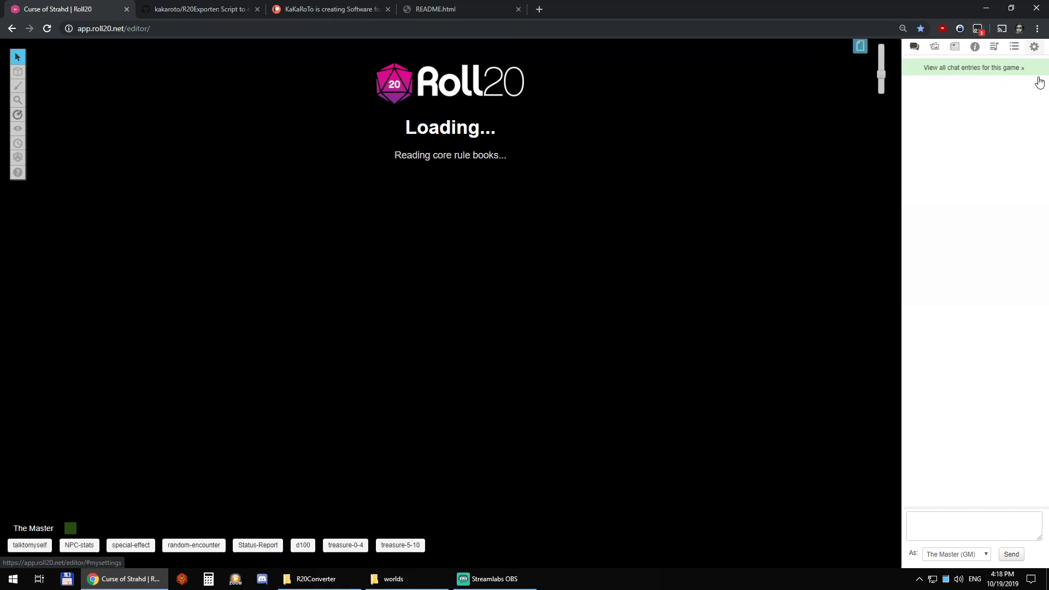
click(1036, 48)
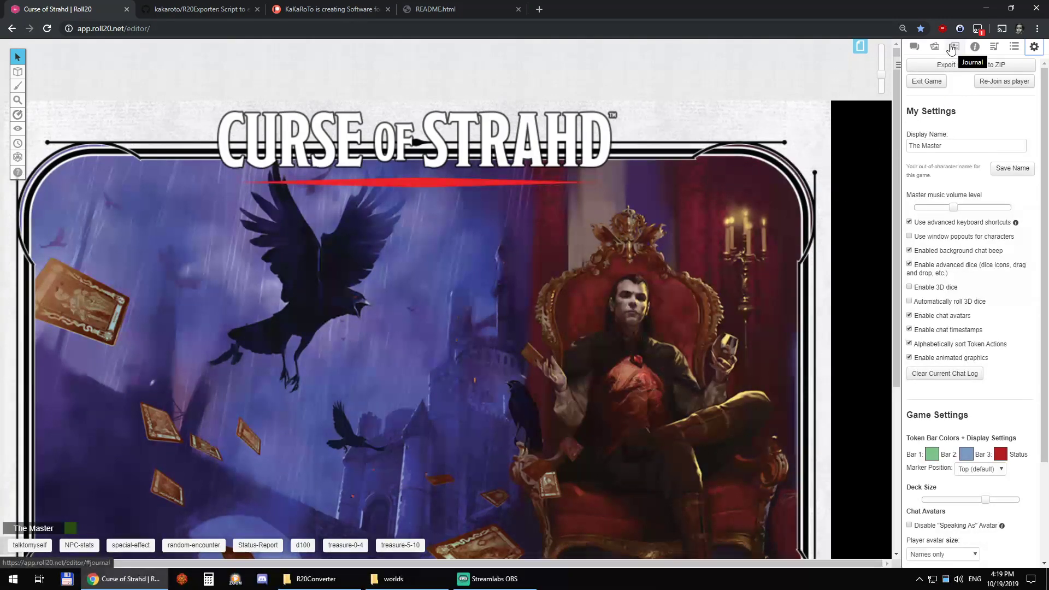
scroll(840, 180, down, 3)
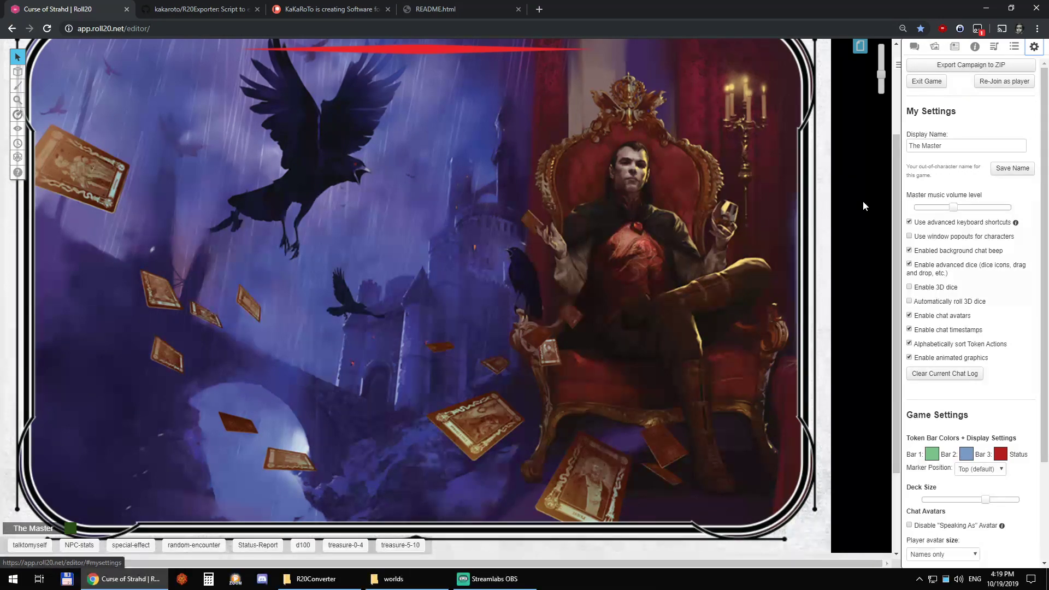
click(967, 66)
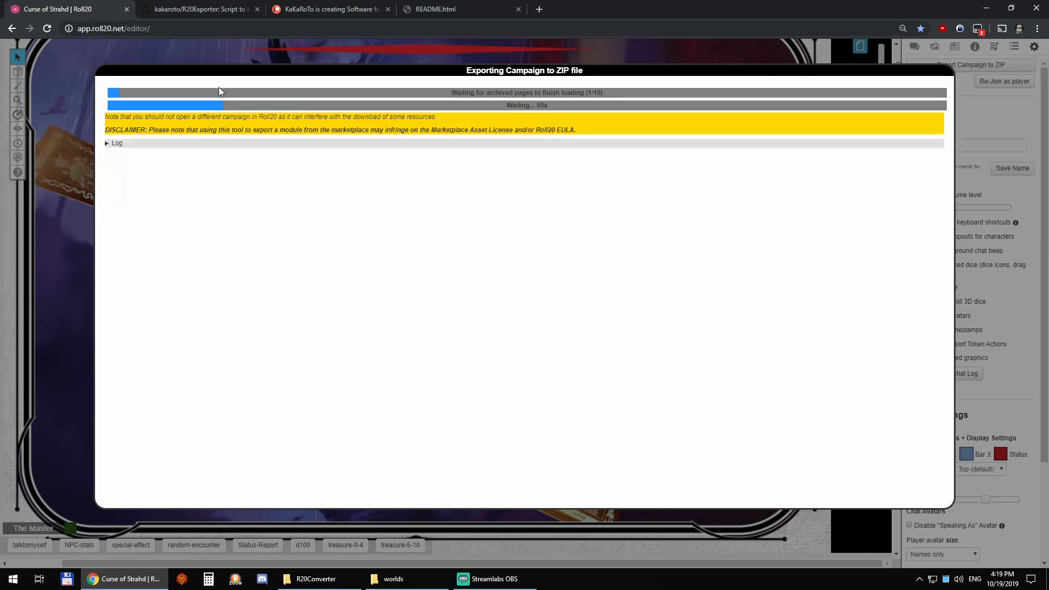
- Check the size of the previously exported Curse of Strahd archive in the R20Converter folder
click(346, 580)
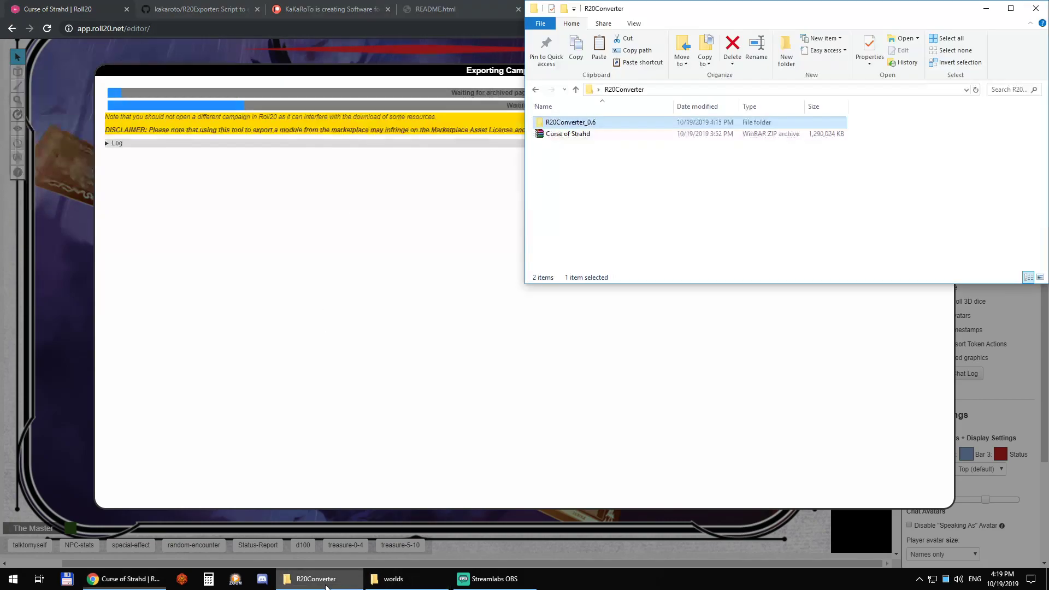
click(589, 219)
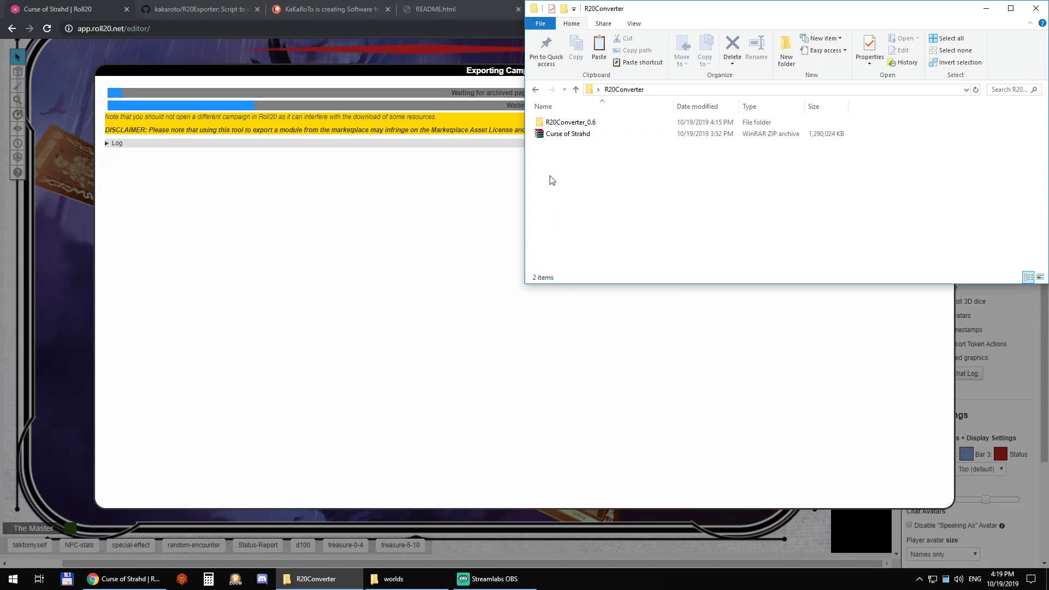
click(565, 136)
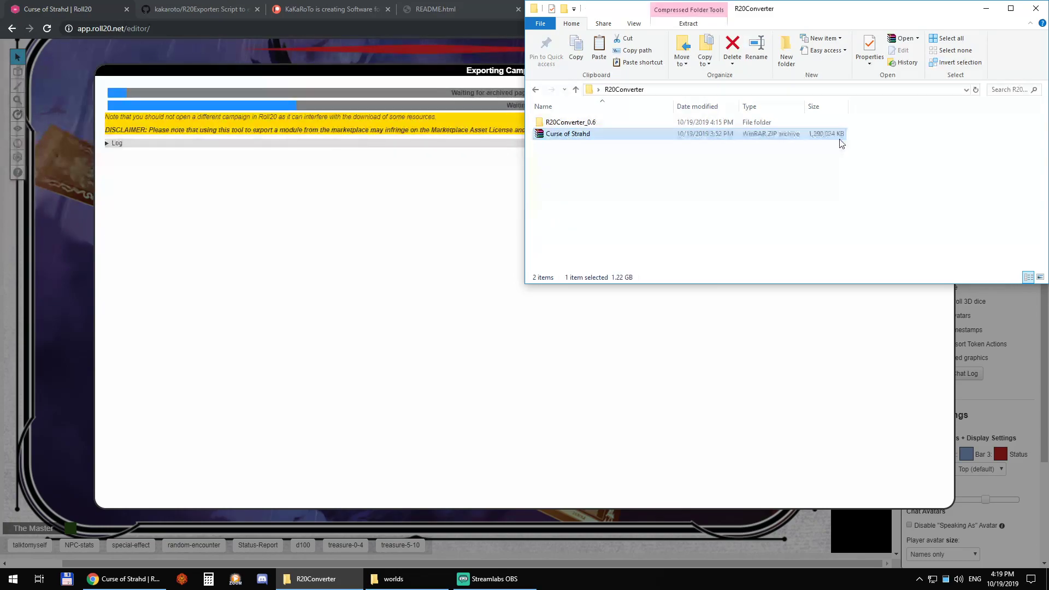
click(800, 182)
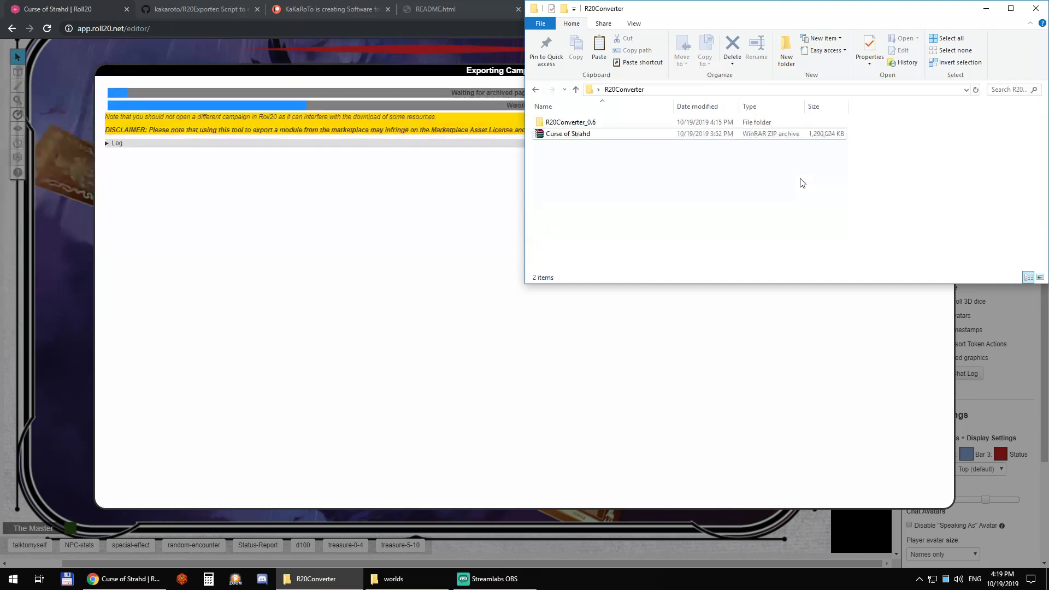
- View the "Releasing R20Converter 0.6" post on the KaKaRoTo Patreon page, including its R20Converter_0.6.zip attachment
click(274, 17)
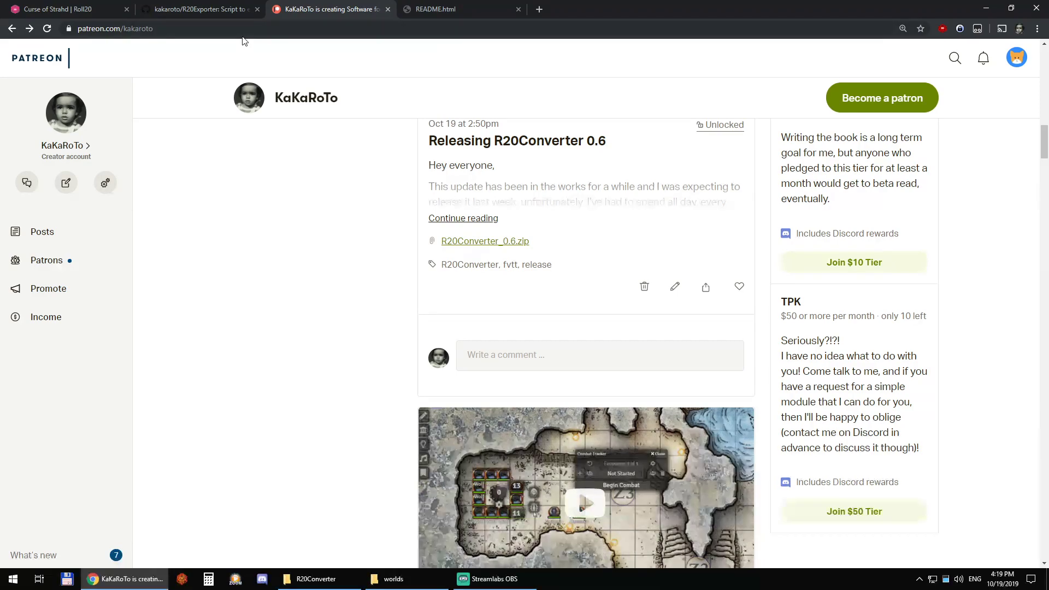
scroll(565, 228, up, 3)
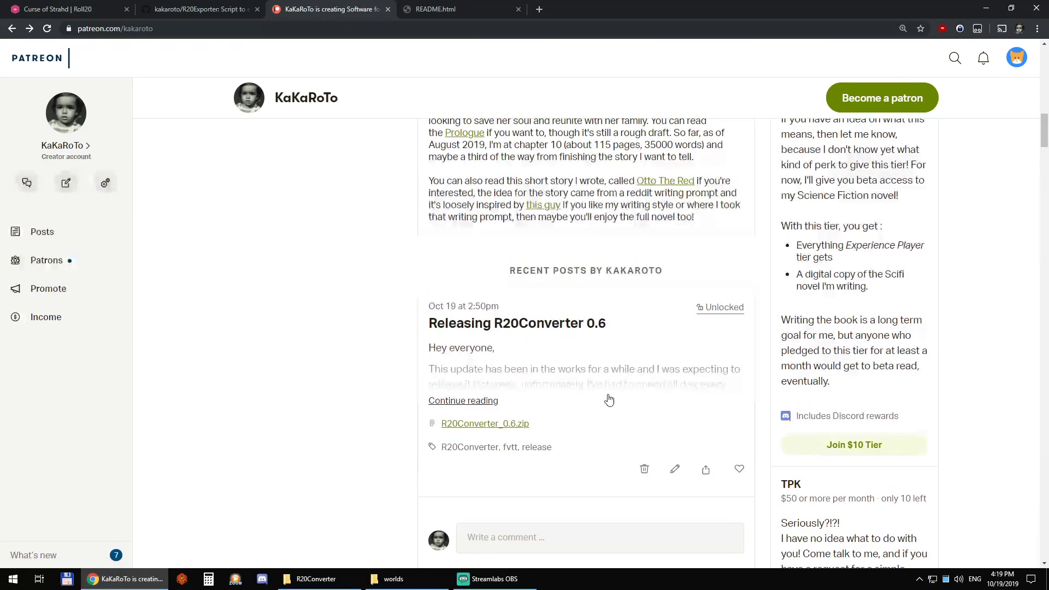
scroll(558, 337, down, 2)
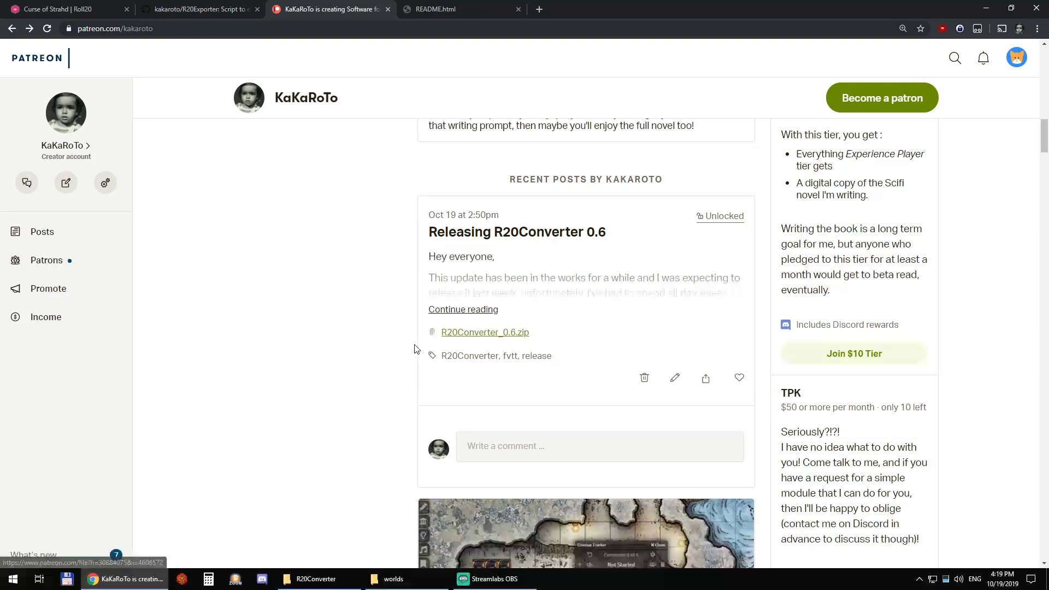
scroll(411, 351, down, 4)
- Open the extracted R20Converter_0.6 folder and skim README.html for the conversion examples and command-line options
click(317, 579)
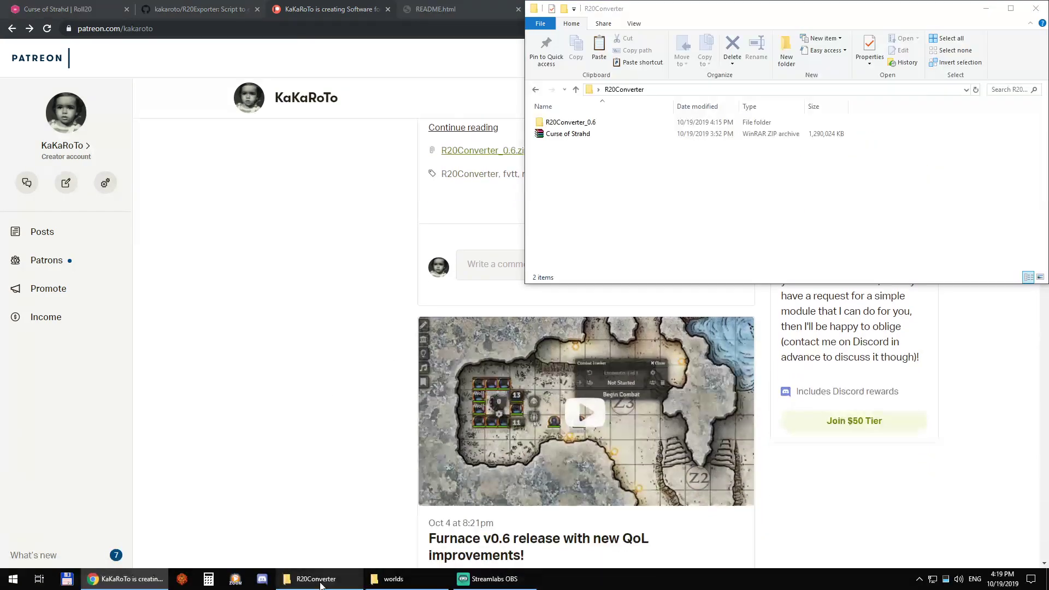
double_click(571, 122)
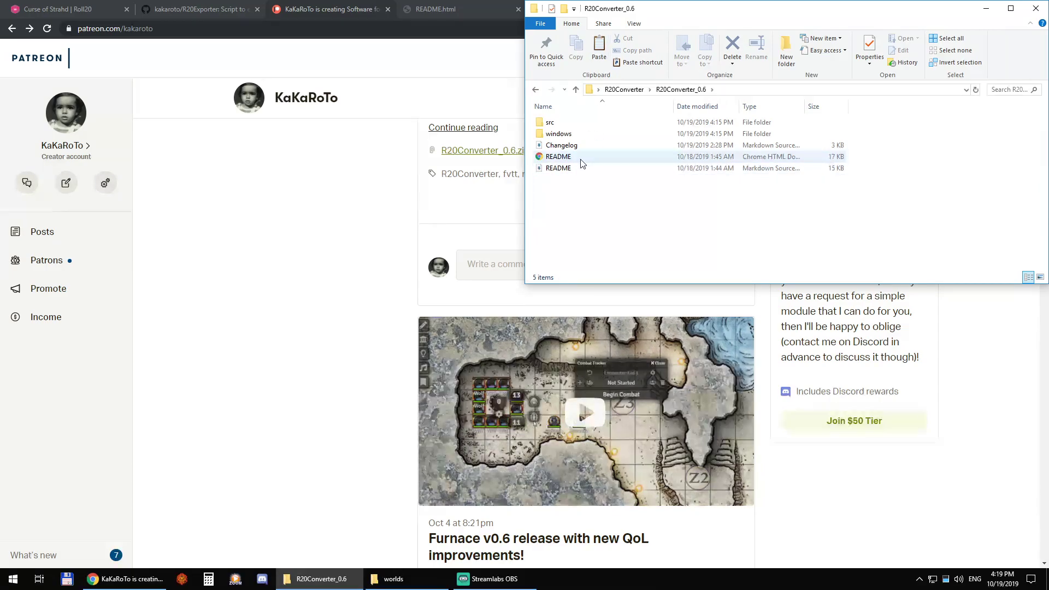
click(581, 158)
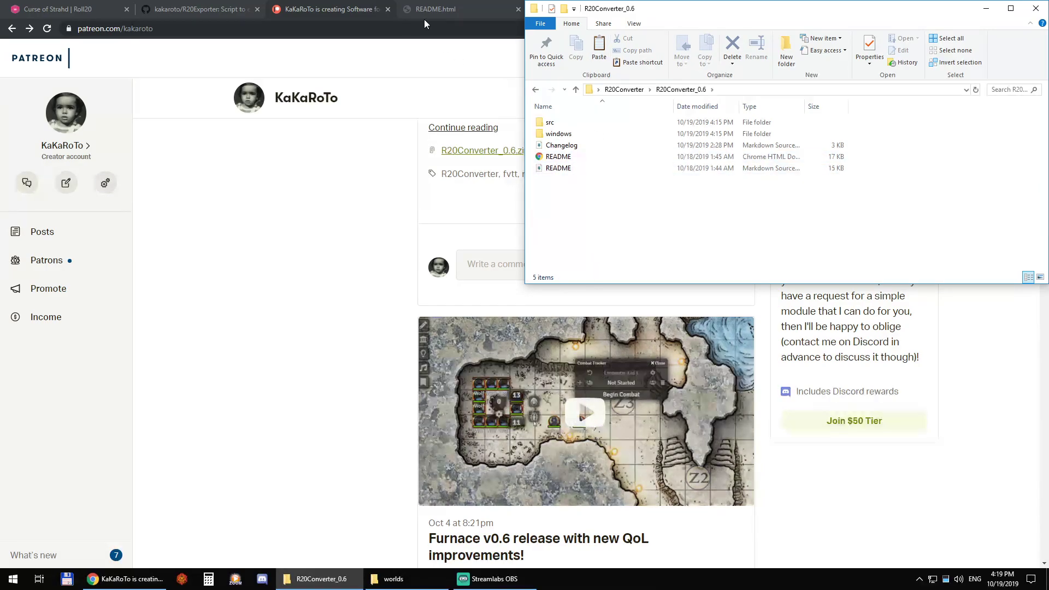
click(453, 8)
scroll(256, 170, down, 1)
scroll(255, 170, down, 20)
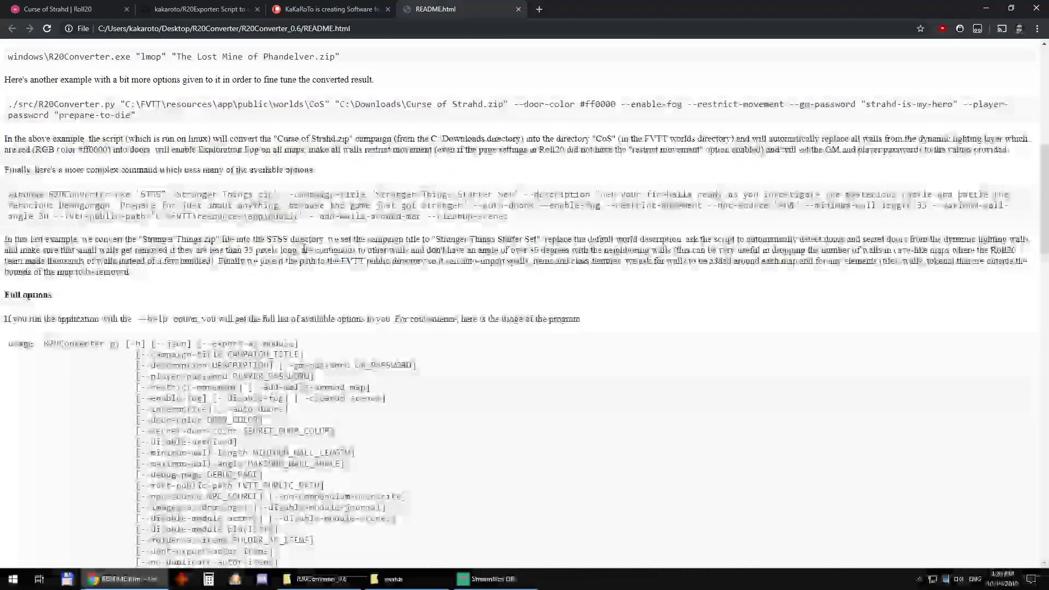
scroll(305, 252, up, 20)
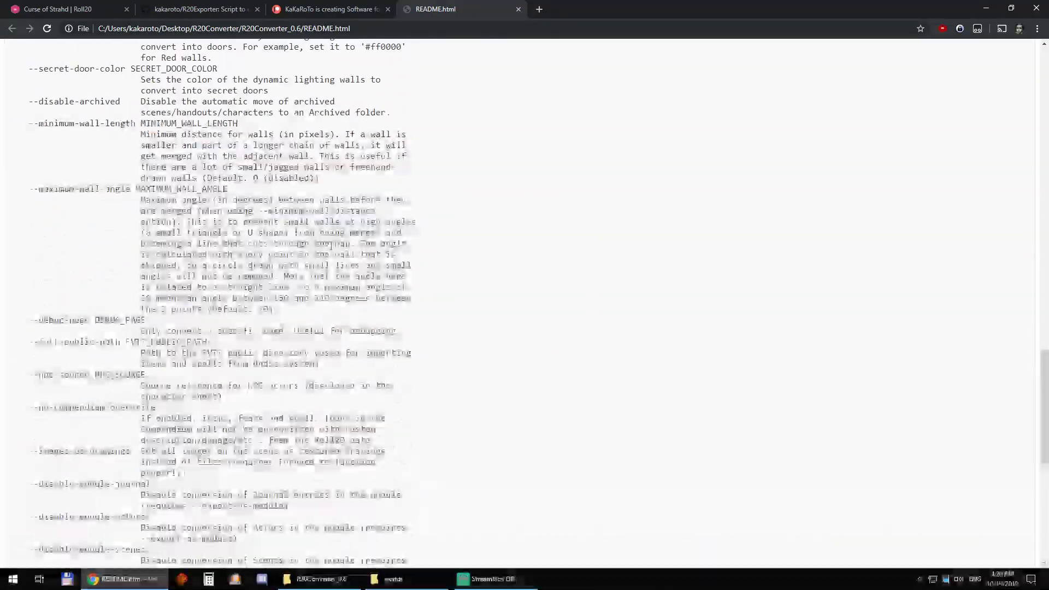
- Inspect the src subfolder of R20Converter_0.6, and return to its parent folder
click(350, 580)
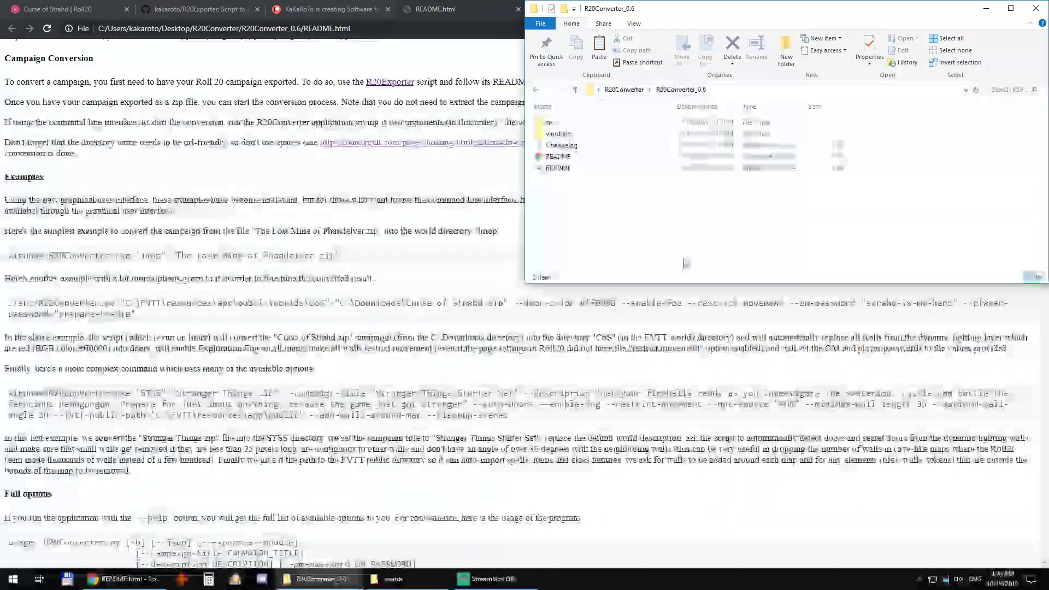
double_click(567, 124)
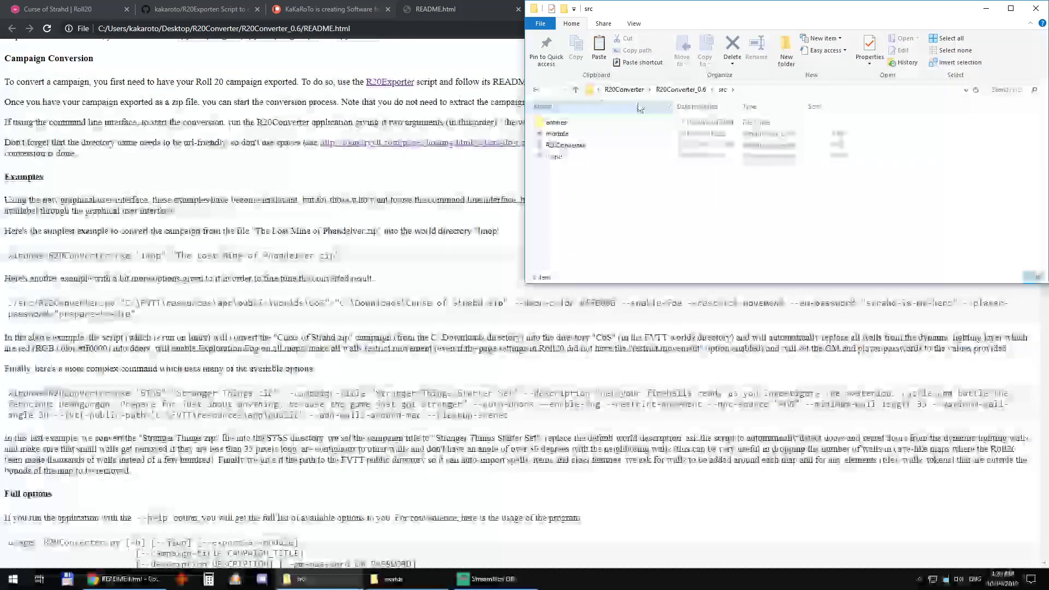
click(681, 89)
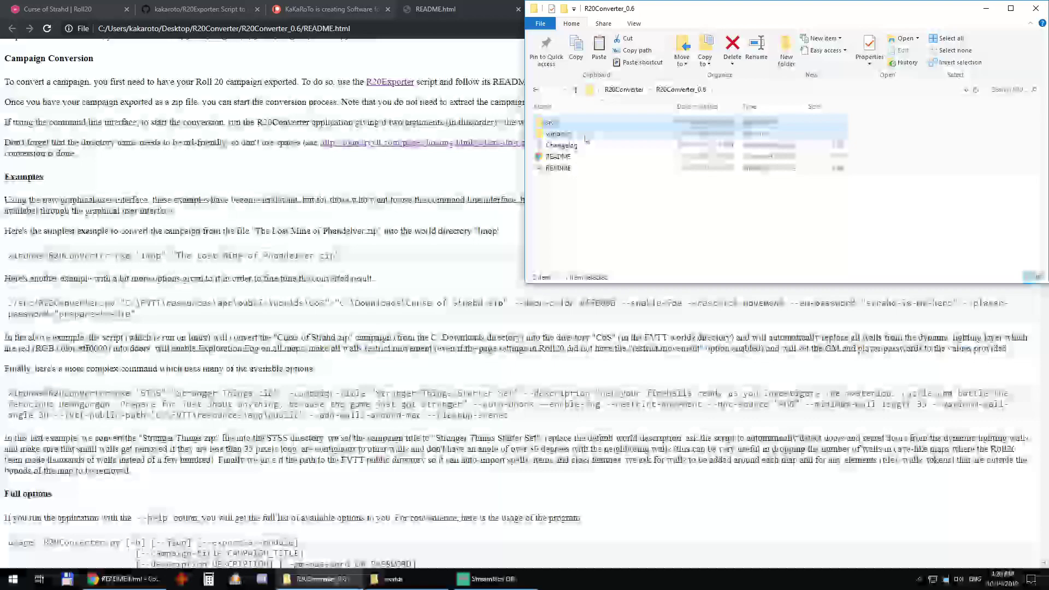
- Launch the R20Converter application from the windows subfolder
double_click(585, 136)
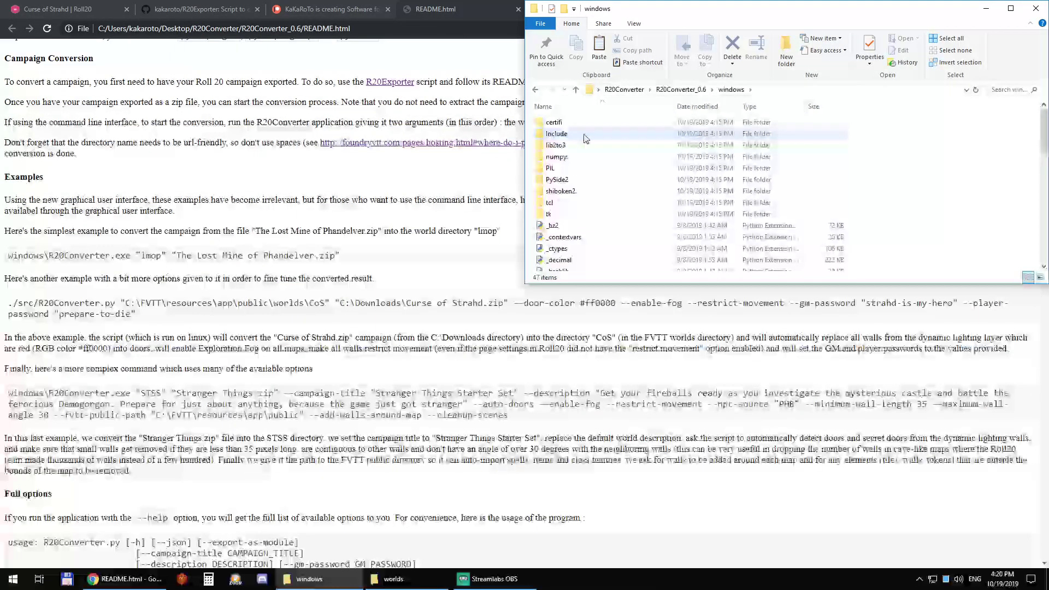
scroll(684, 186, down, 9)
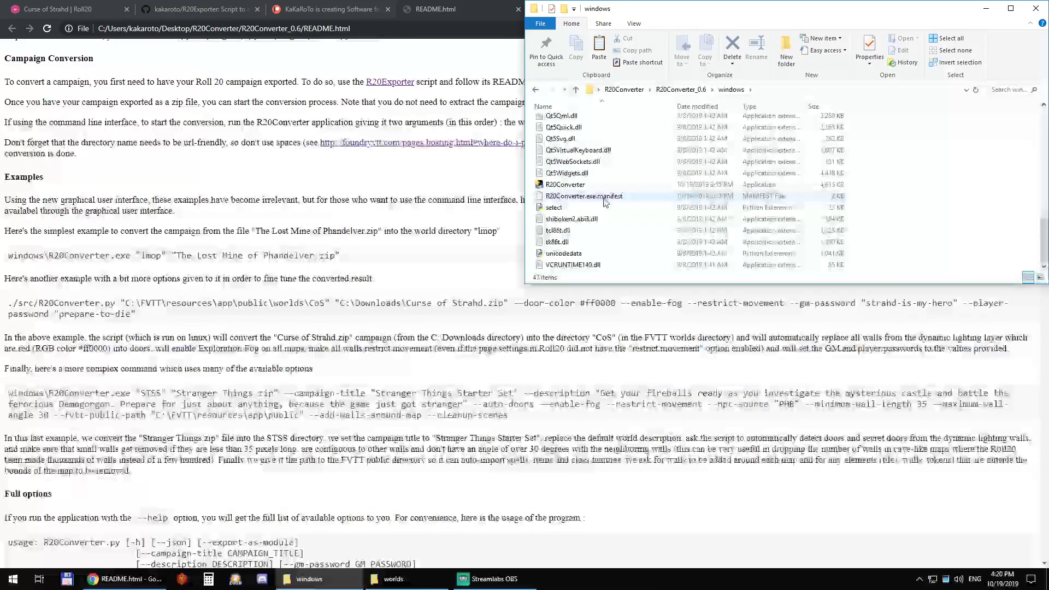
scroll(629, 189, down, 2)
double_click(598, 185)
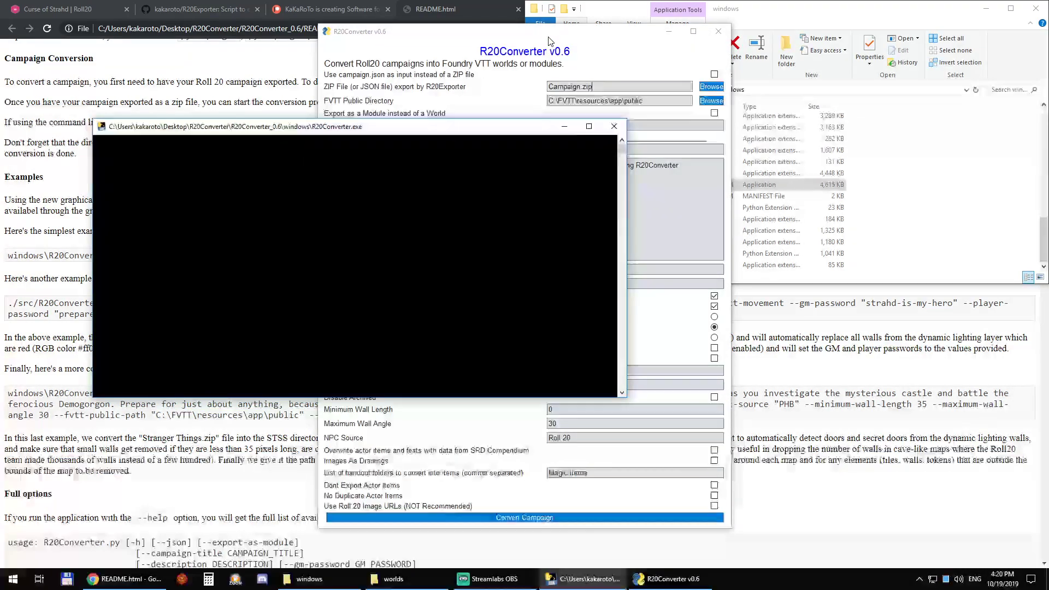
- Select the Curse of Strahd ZIP archive from the Desktop's R20Converter folder as the campaign input file
drag(855, 36, 740, 26)
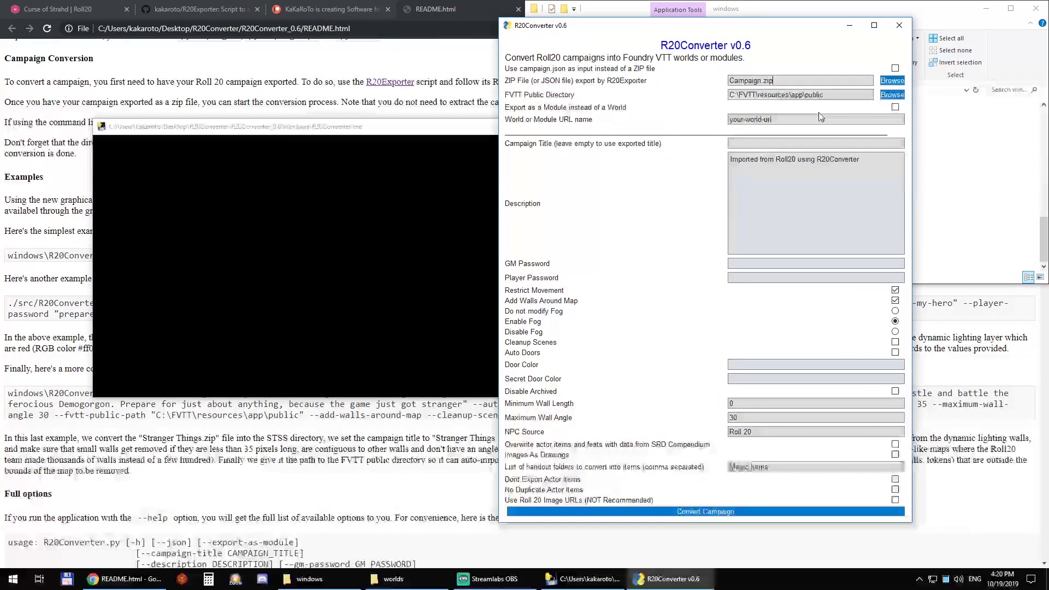
click(893, 81)
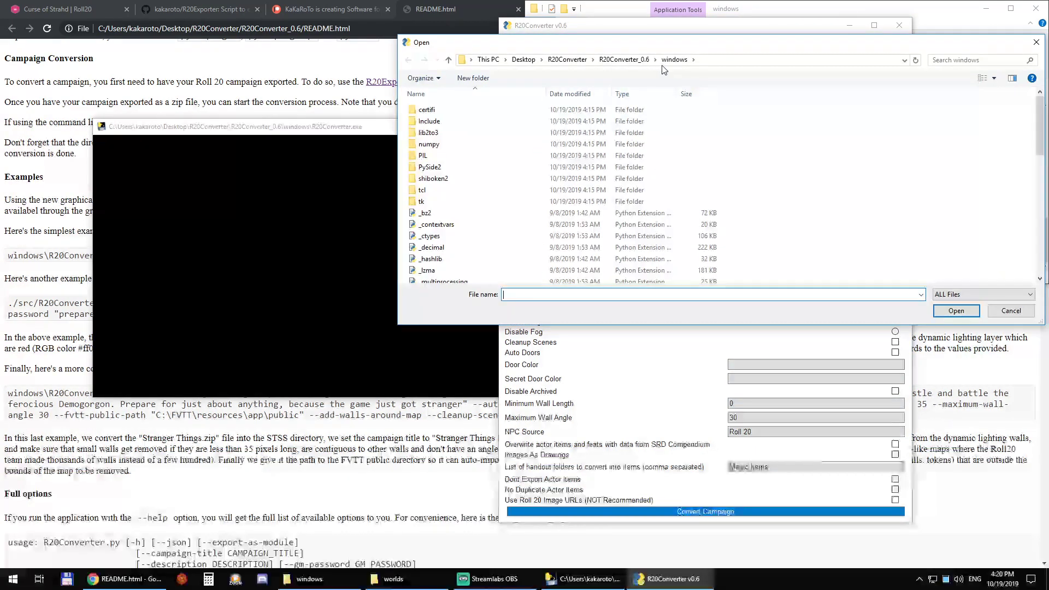
click(567, 60)
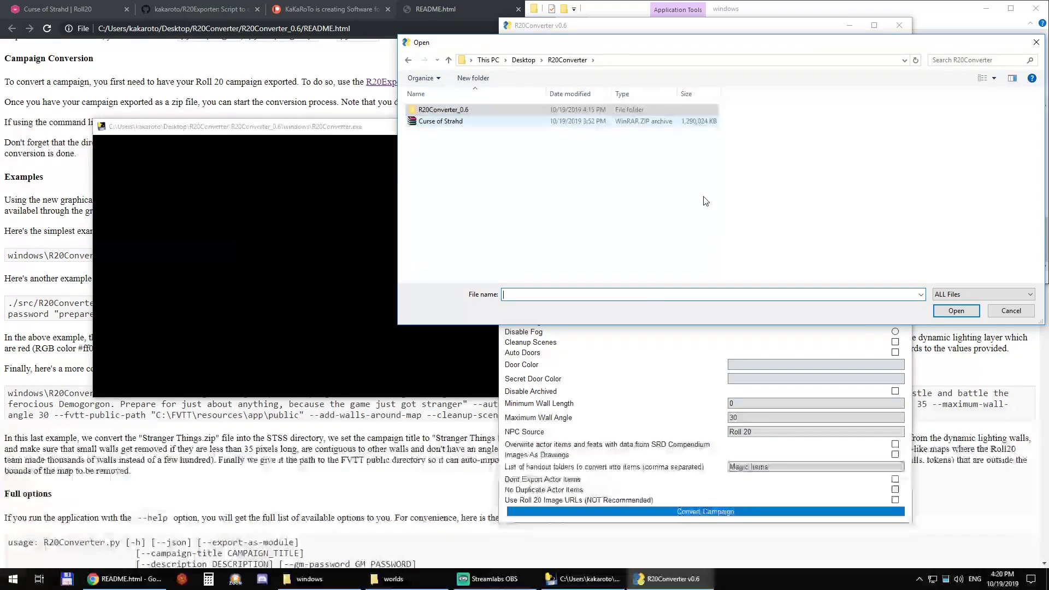
click(955, 313)
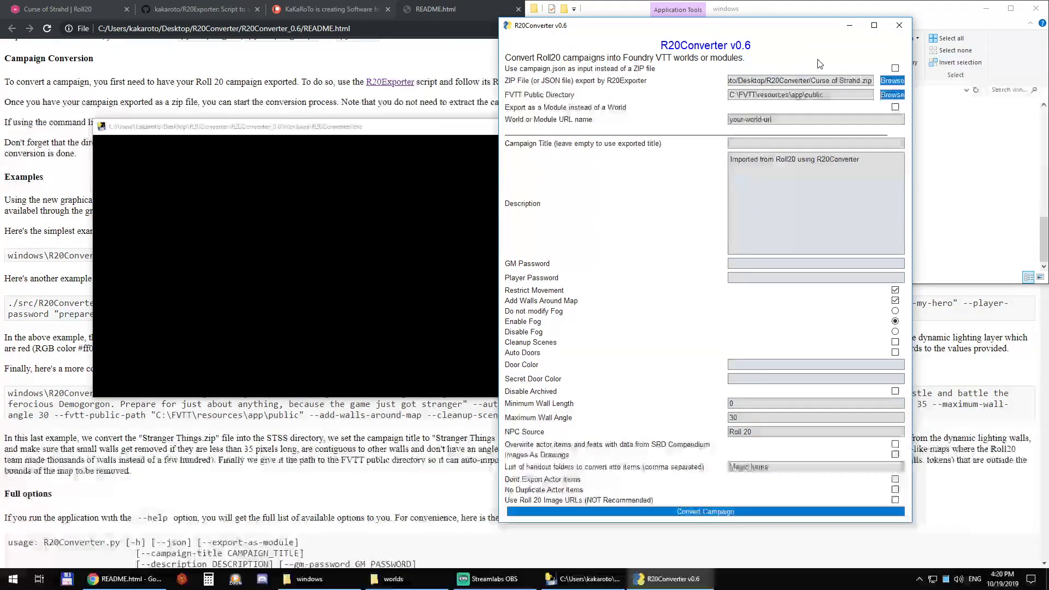
- Set the FVTT public directory to F:\Games\FVTT-dev, referring to the path of the open worlds folder
drag(693, 28, 369, 29)
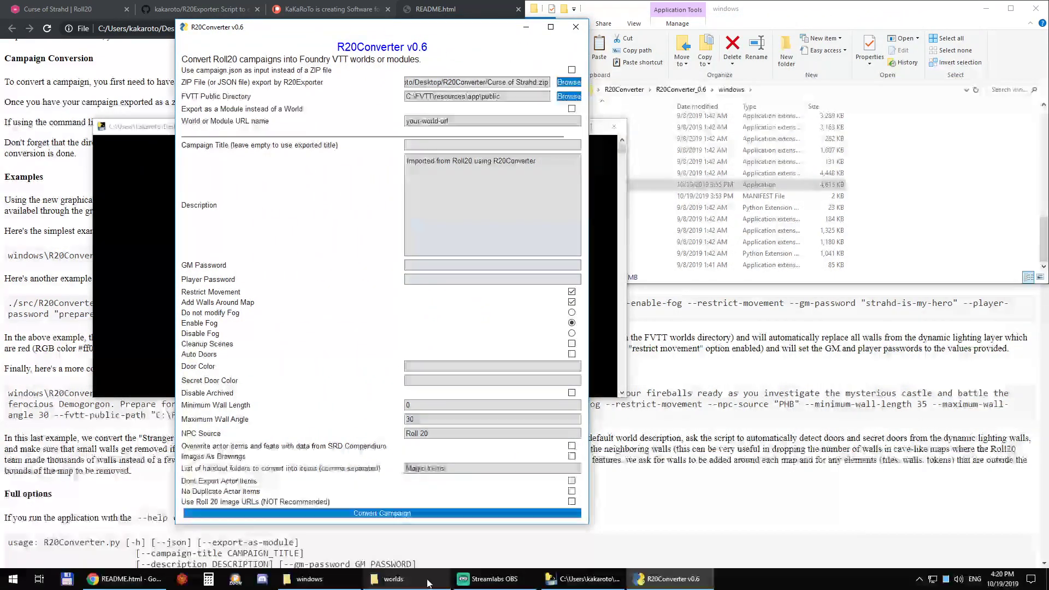
click(388, 580)
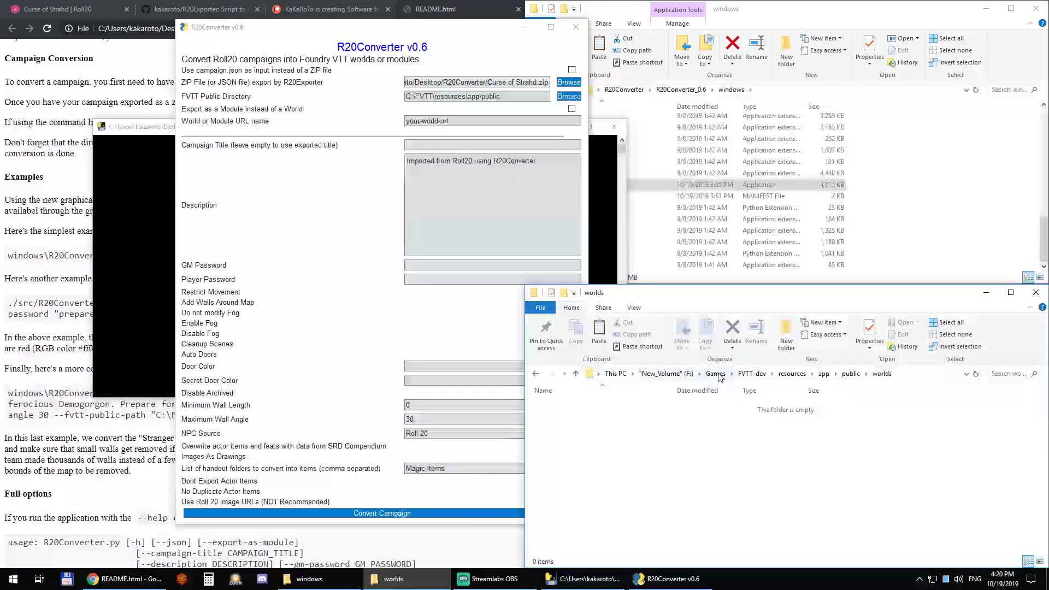
click(511, 102)
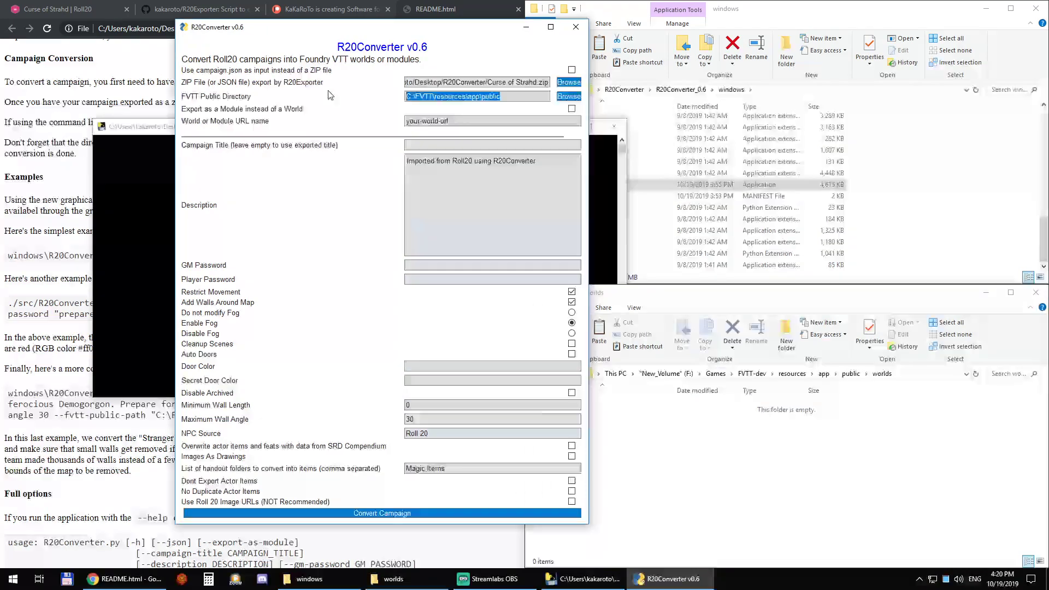
key(ctrl+a)
text(F:\Ga)
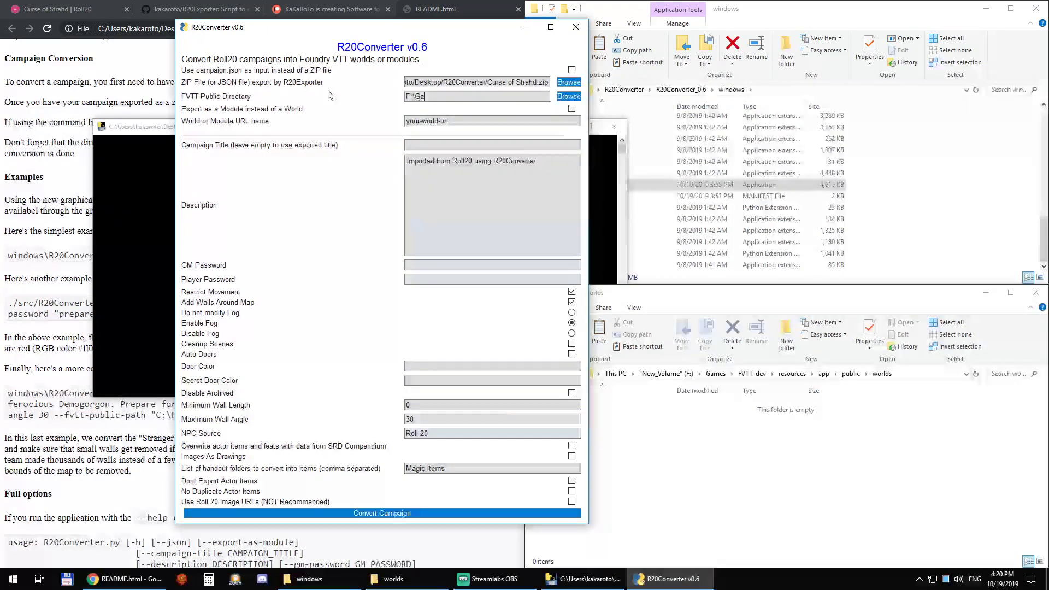
text(mes\FVTT-dev)
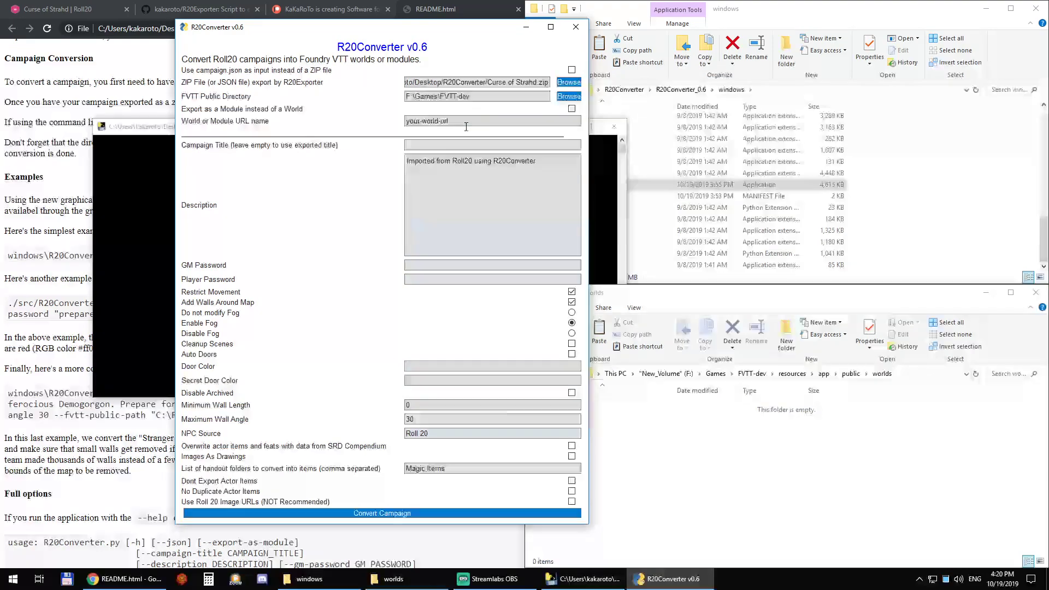
- Enter curse-of-strahd as the world or module URL name
key(Tab)
text(curse-f)
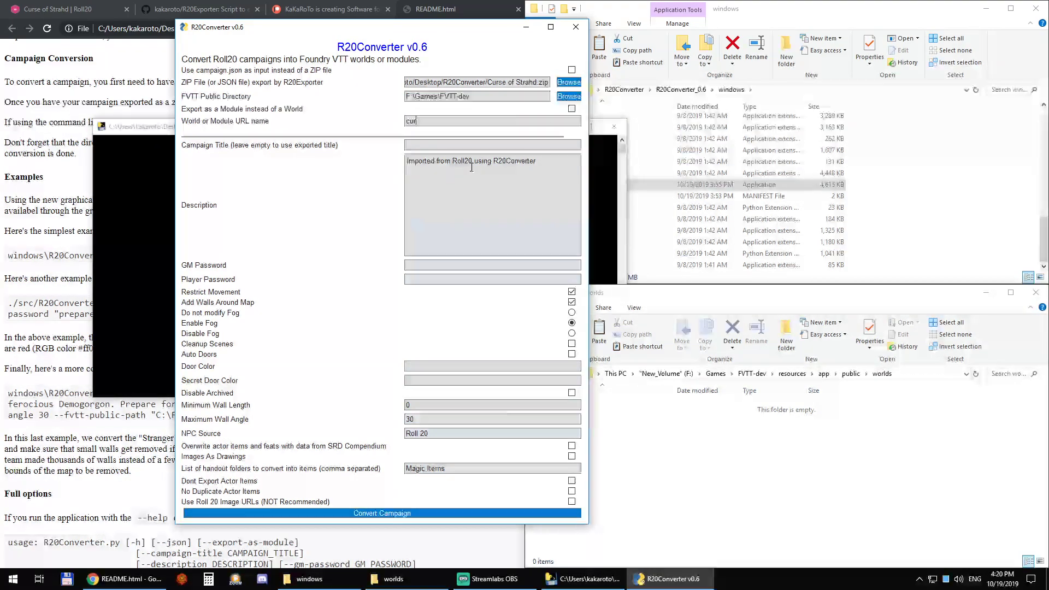
text(f-stra)
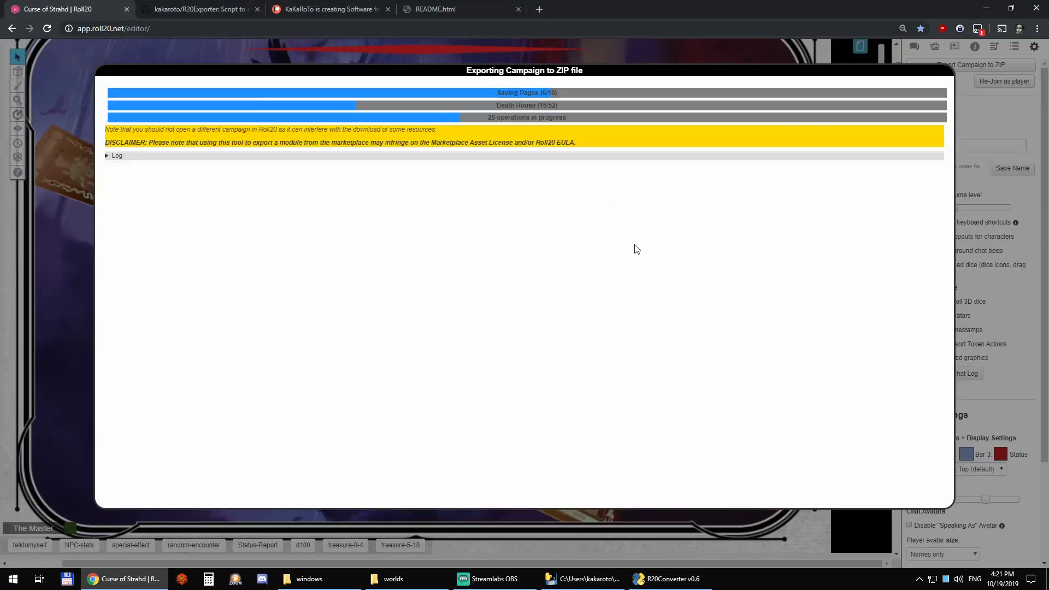
- Expand the log of the running Roll20 campaign export and review its parsing and download entries
click(116, 156)
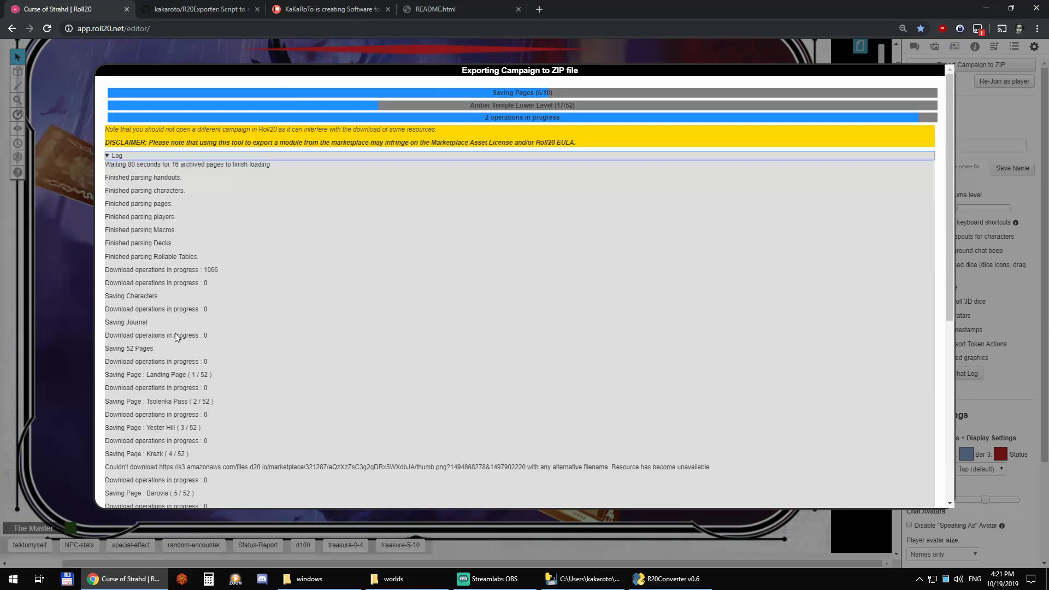
scroll(228, 232, down, 8)
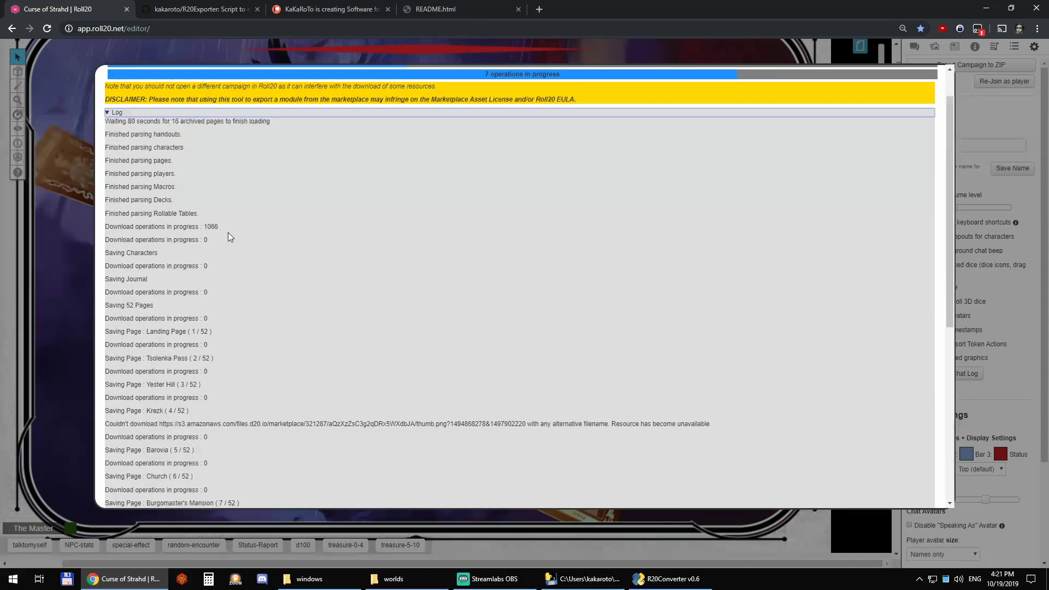
scroll(276, 317, up, 8)
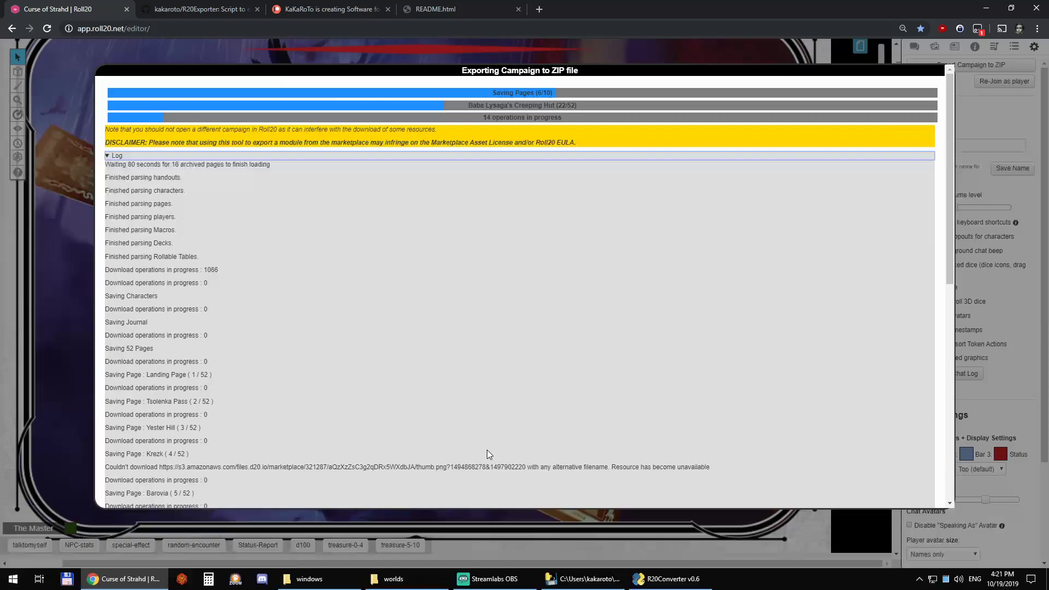
- Switch back to R20Converter and enable Auto Doors, leaving Export as a Module off
click(644, 582)
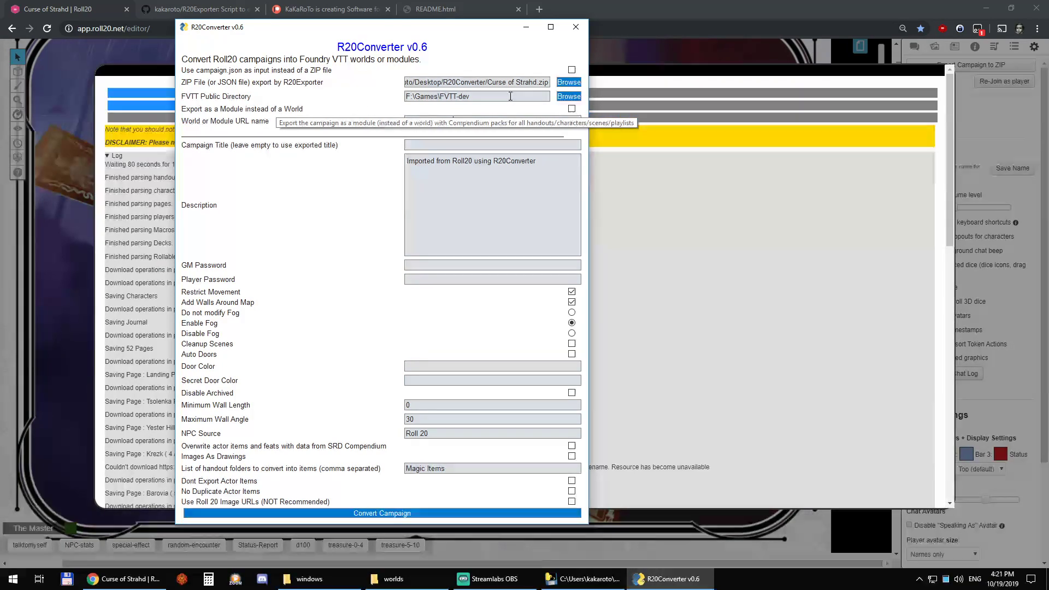
click(571, 109)
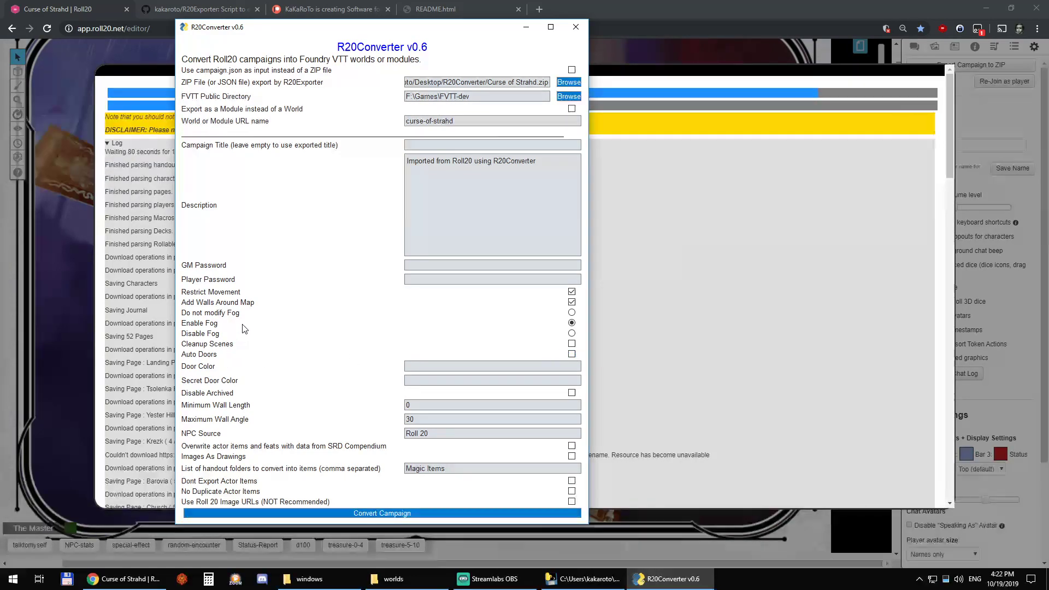
click(571, 354)
click(429, 369)
text(#ff0000)
key(ctrl+a)
key(BackSpace)
- Set the minimum wall length to 35
mouse_move(238, 412)
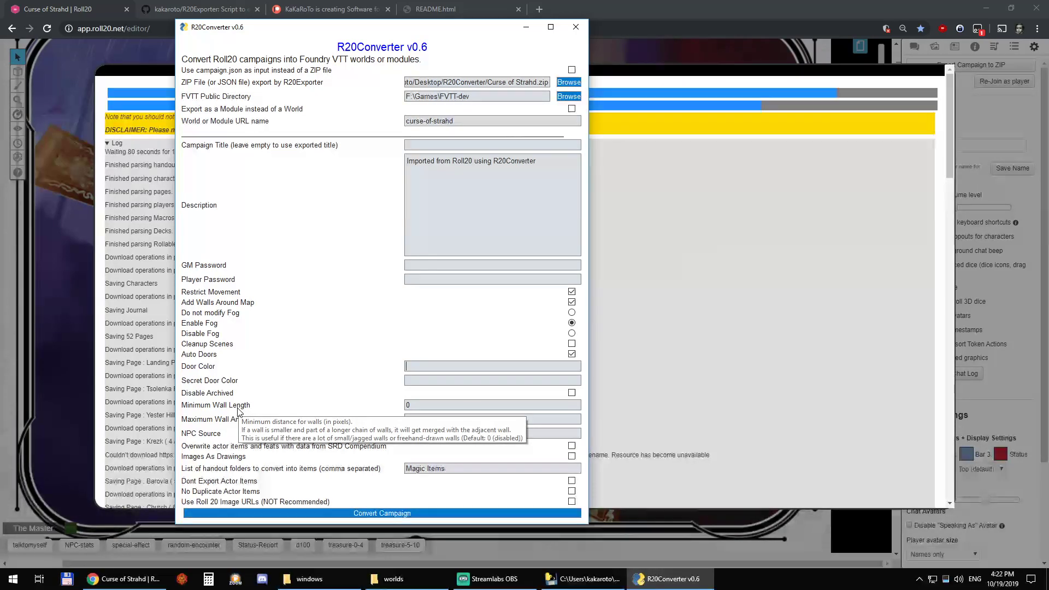
drag(484, 415, 387, 413)
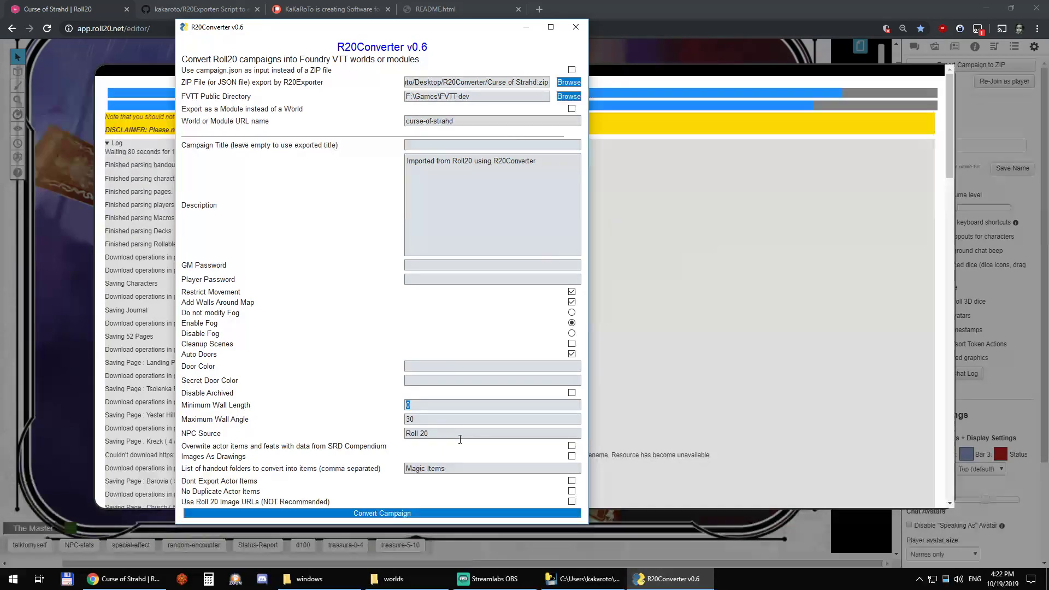
text(35)
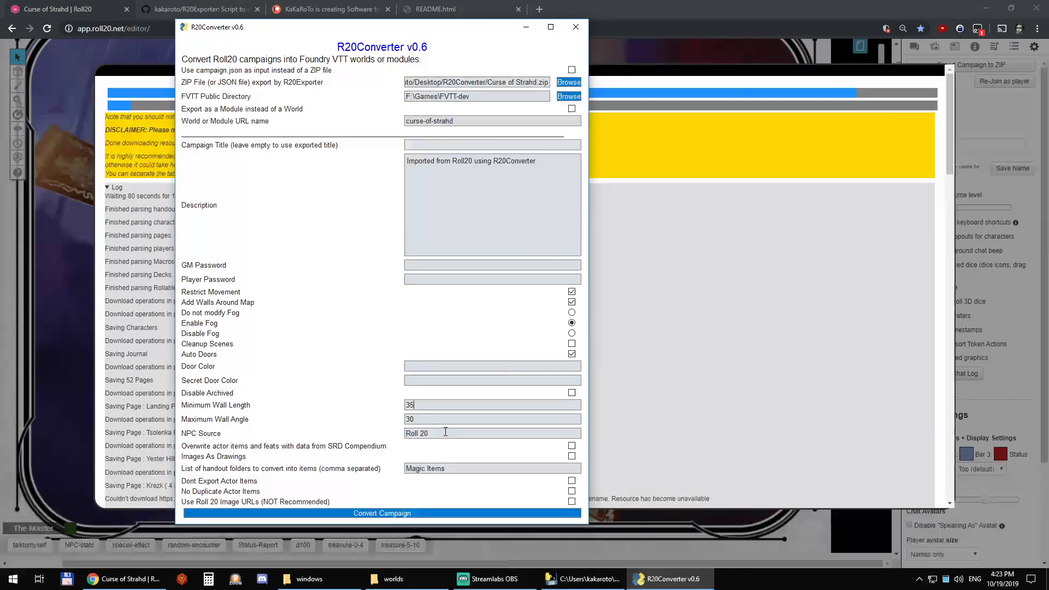
click(432, 419)
- Start the campaign conversion with Magic Items kept as the handout folder to convert, and bring up the converter's console window
triple_click(471, 469)
click(474, 471)
click(411, 514)
click(578, 582)
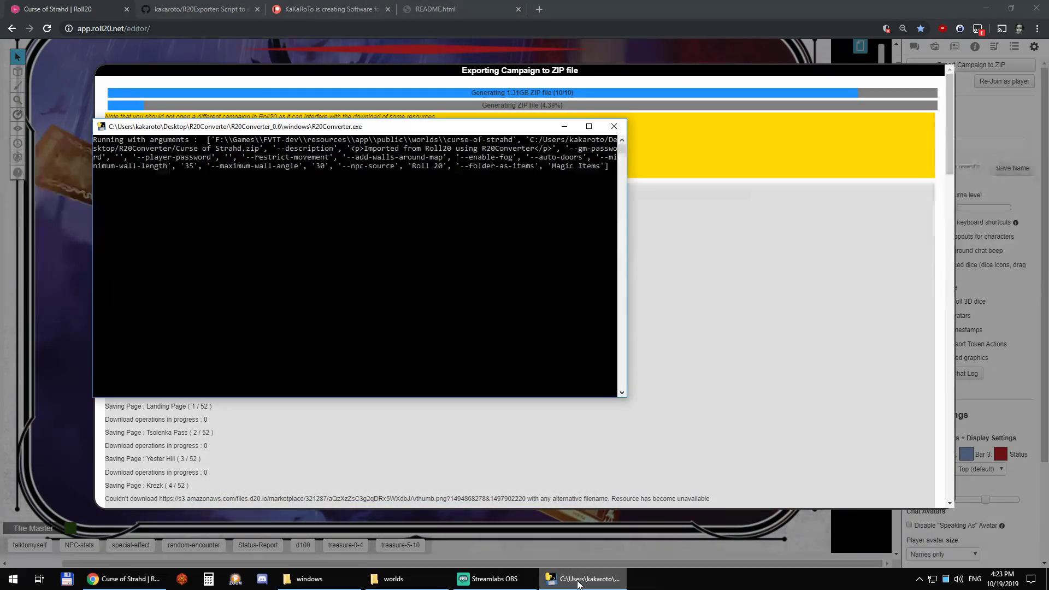
drag(445, 130, 426, 111)
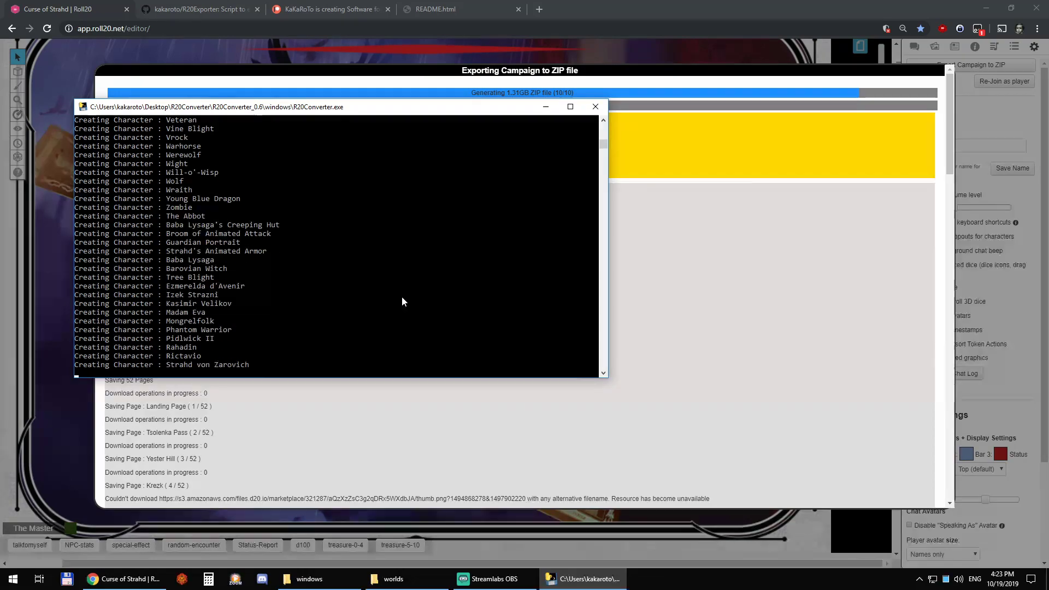
- Check the worlds folder for the curse-of-strahd folder generated by the conversion
click(395, 579)
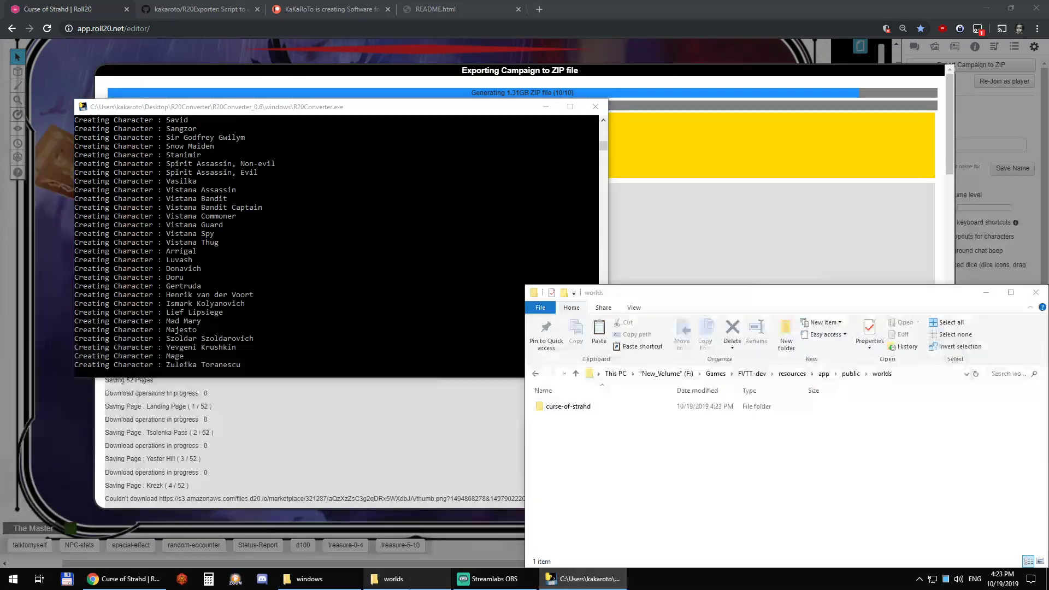
click(589, 408)
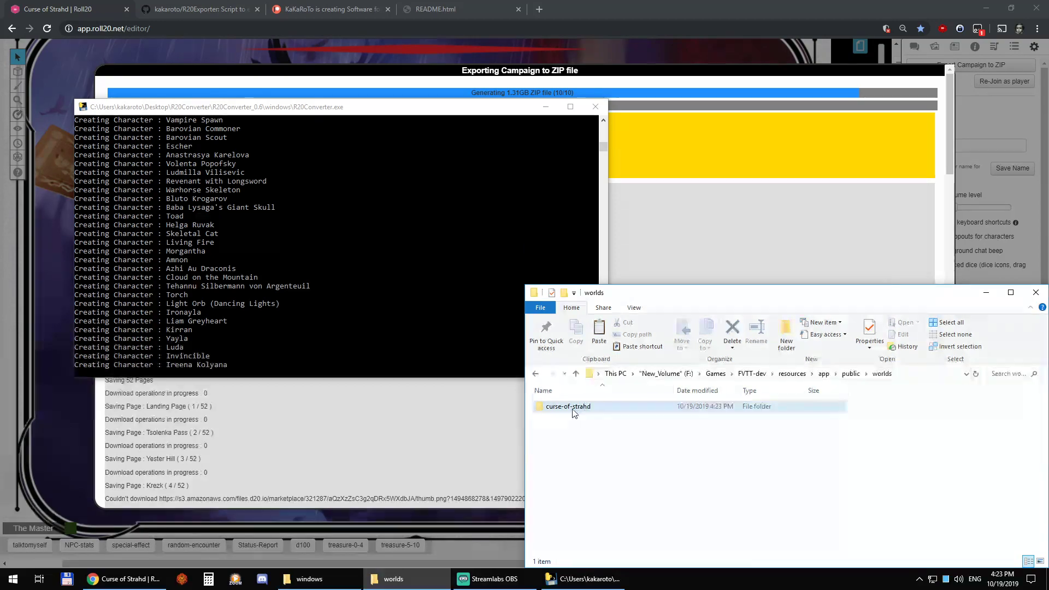
click(677, 463)
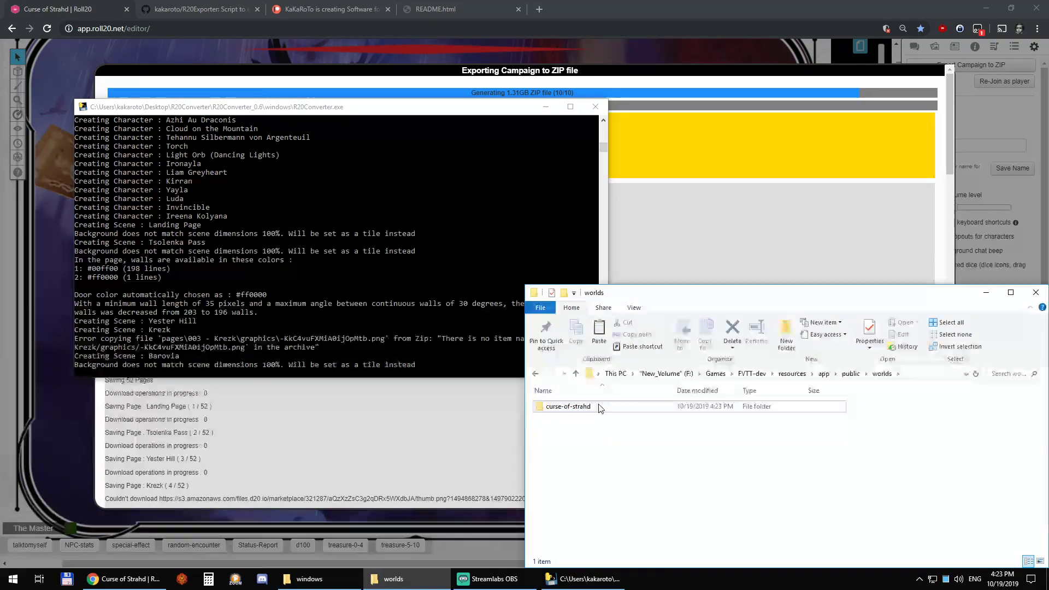
- Pause the console output to examine the door colors and wall reduction for the Werewolf Den scene, and resume the conversion
click(333, 121)
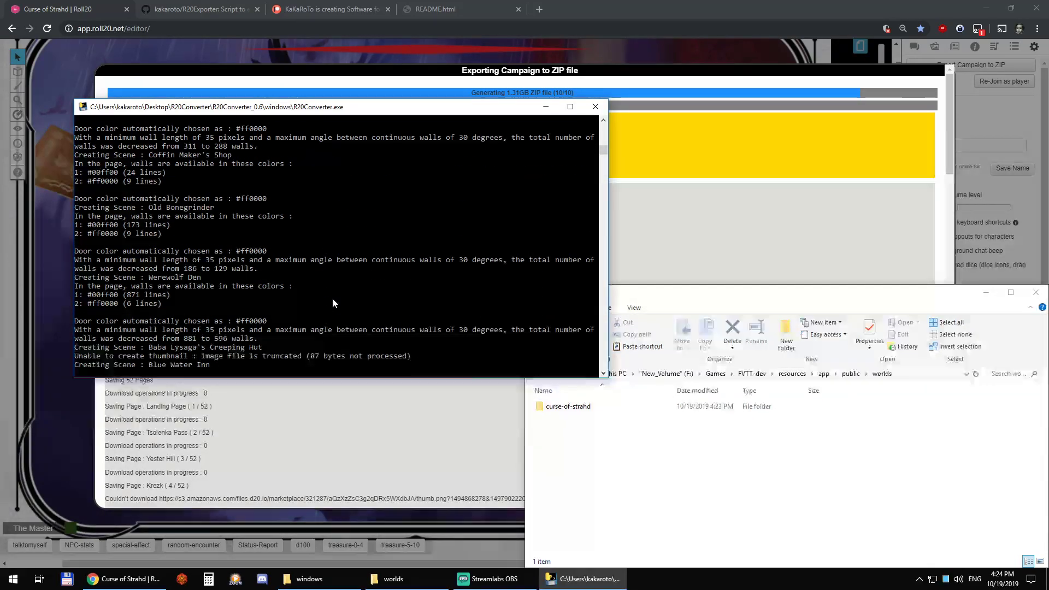
drag(332, 297, 349, 315)
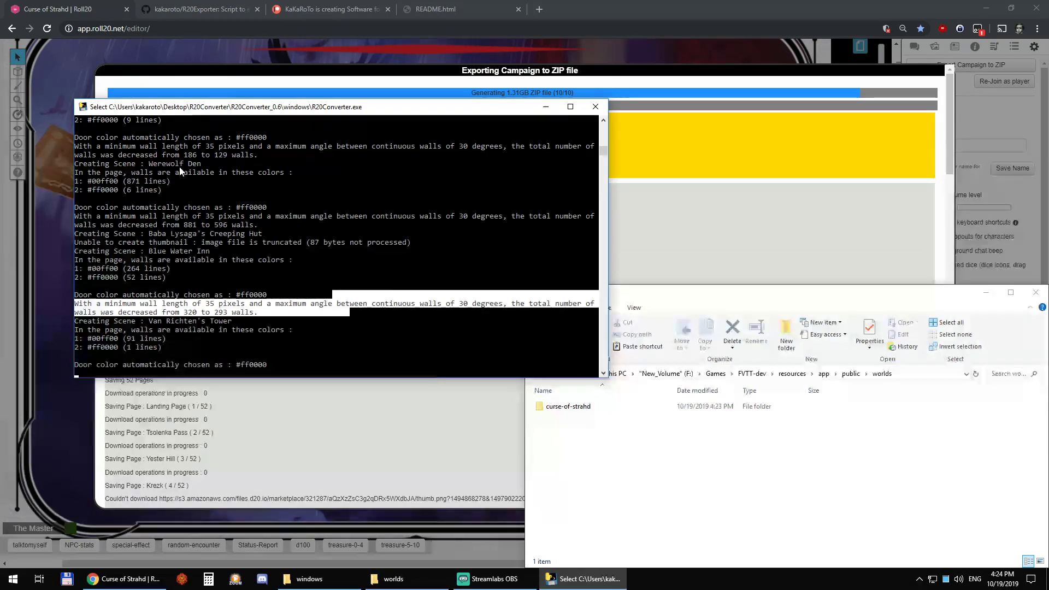
scroll(224, 188, up, 5)
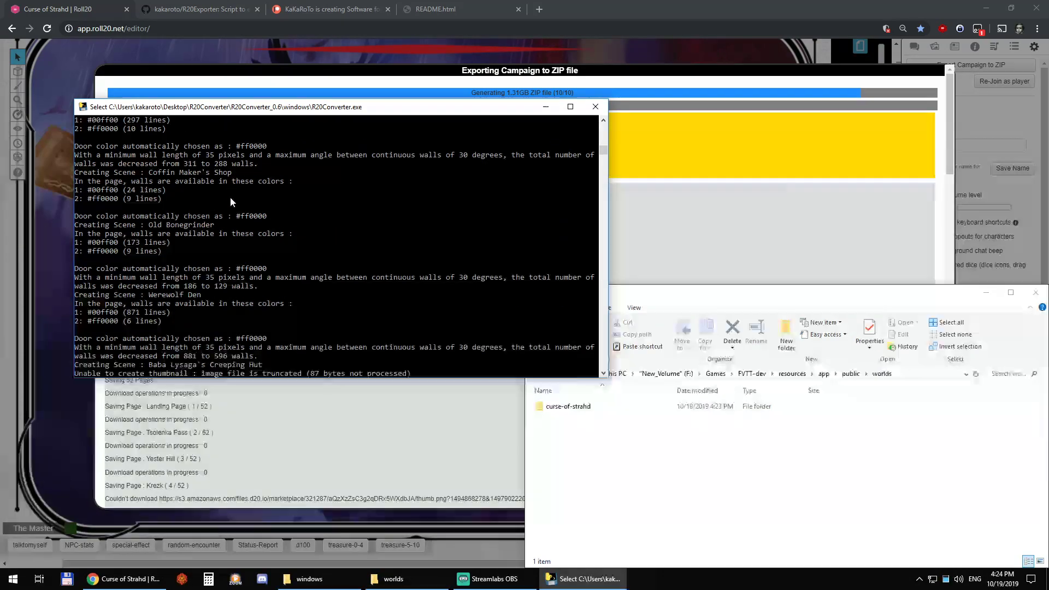
scroll(290, 252, up, 3)
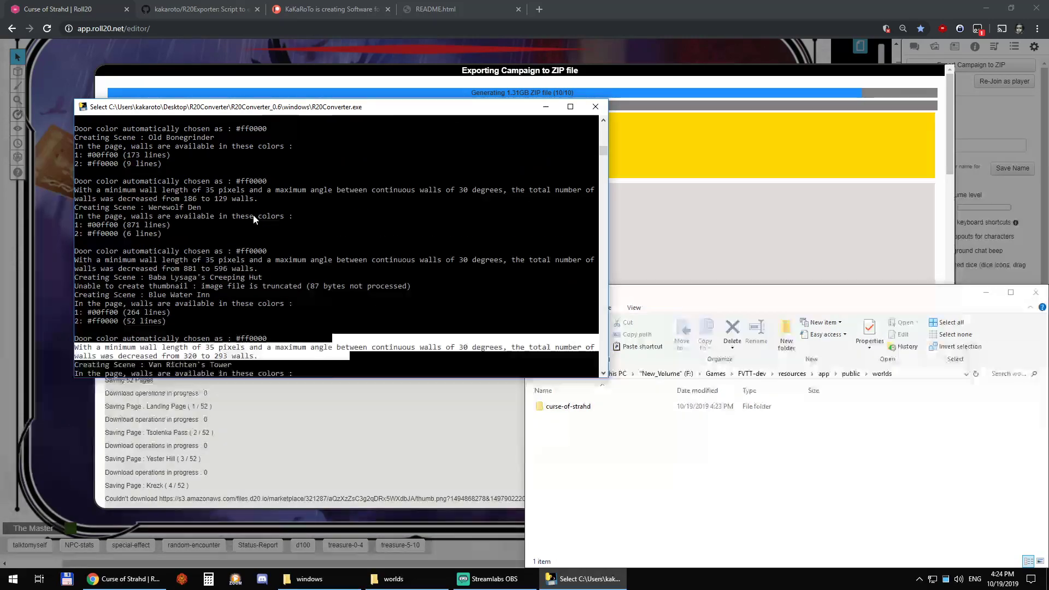
scroll(195, 227, up, 2)
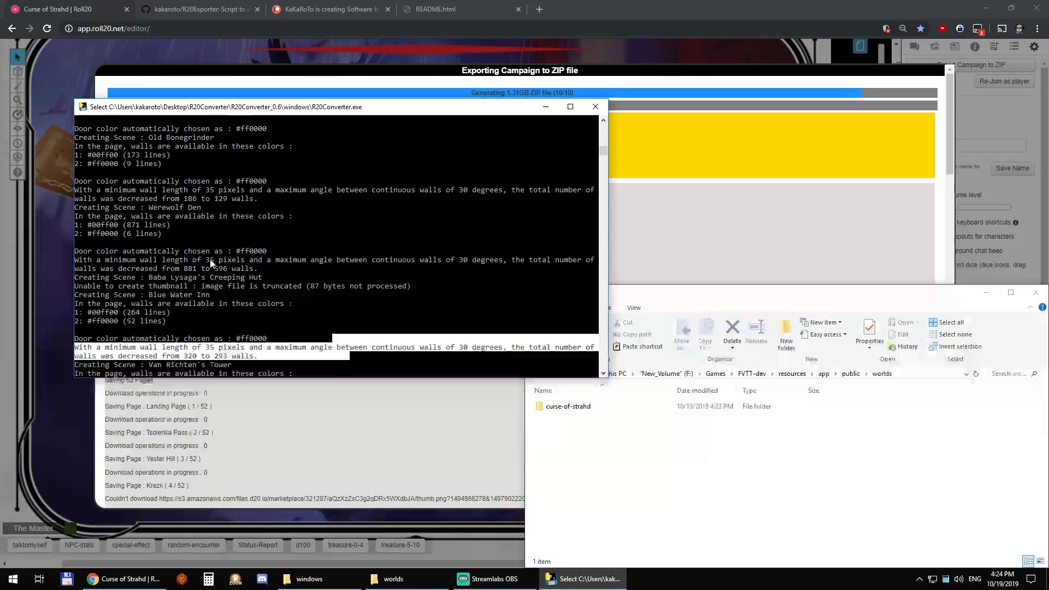
drag(207, 259, 243, 264)
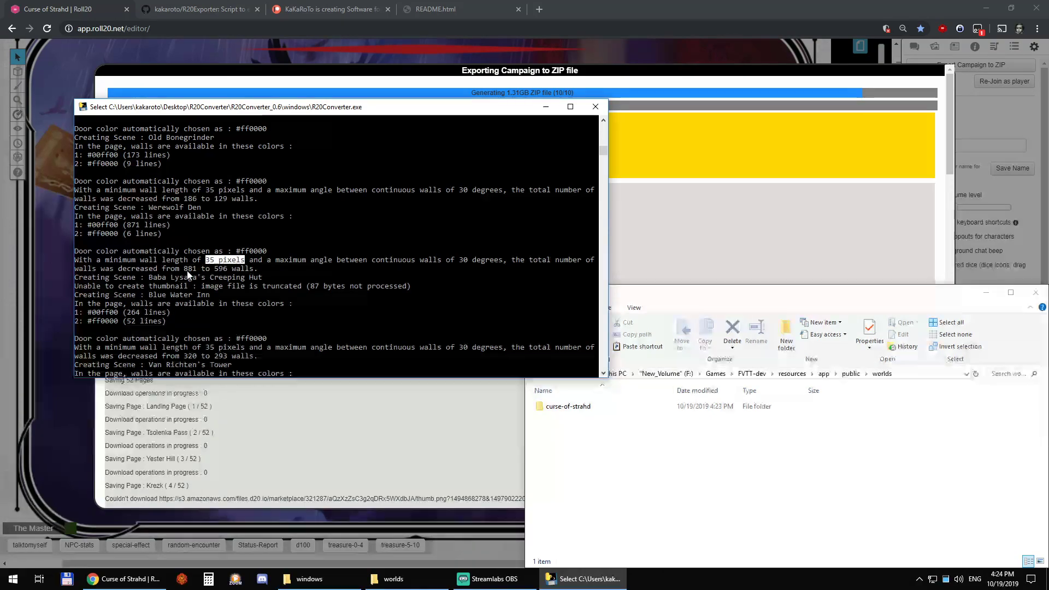
drag(185, 269, 195, 274)
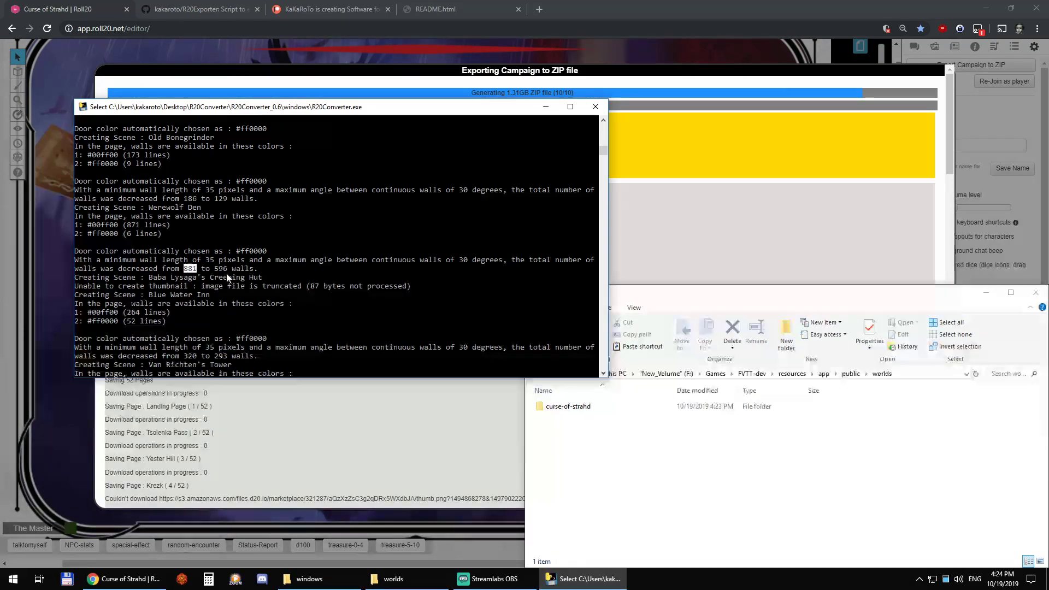
click(218, 271)
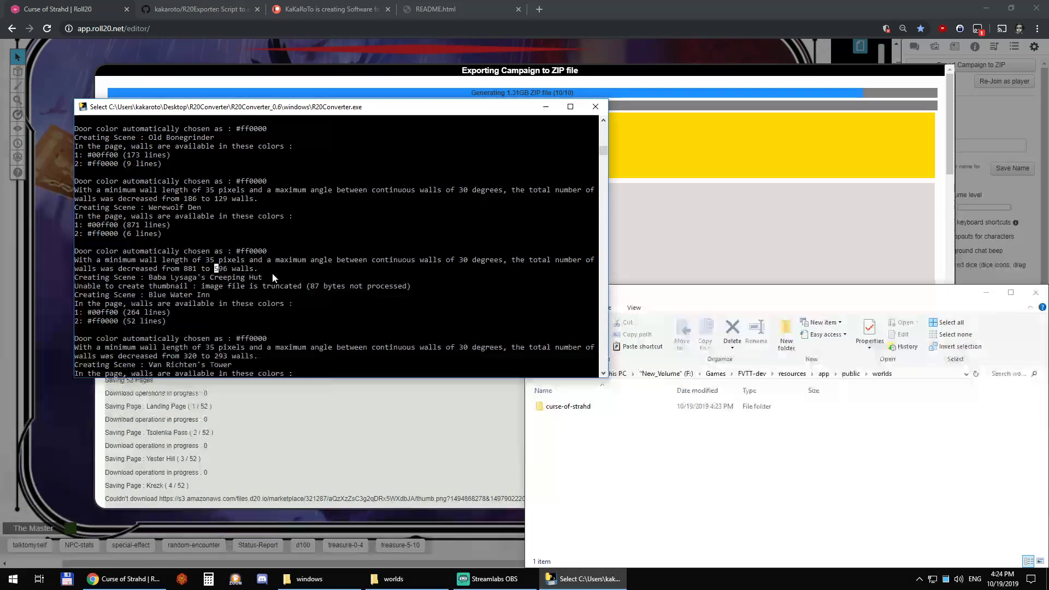
right_click(344, 303)
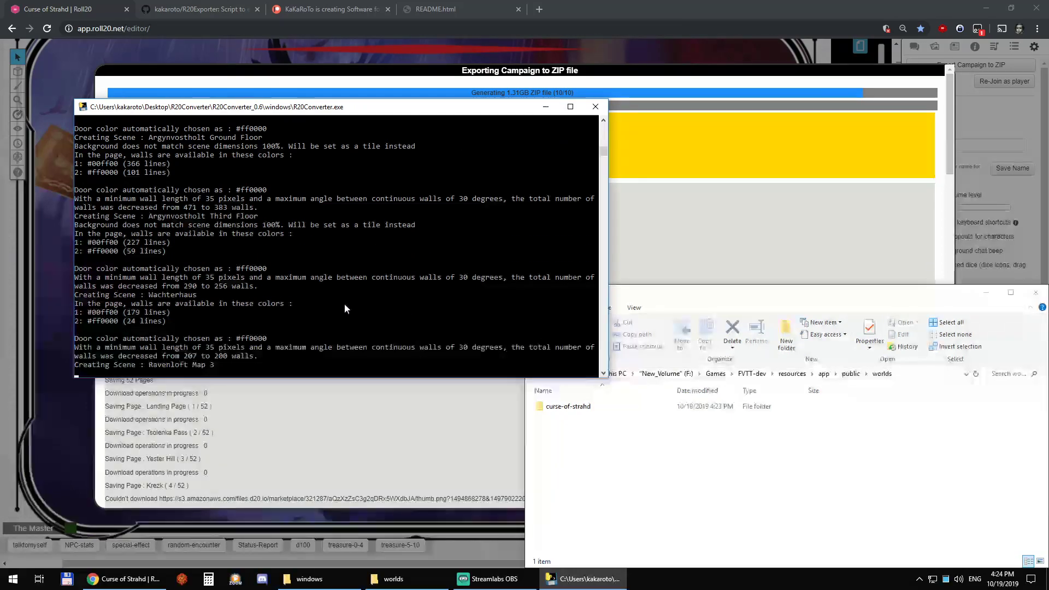
- Move the console and the conversion-completed dialog apart to read the closing notes about required FVTT modules
drag(343, 113, 547, 155)
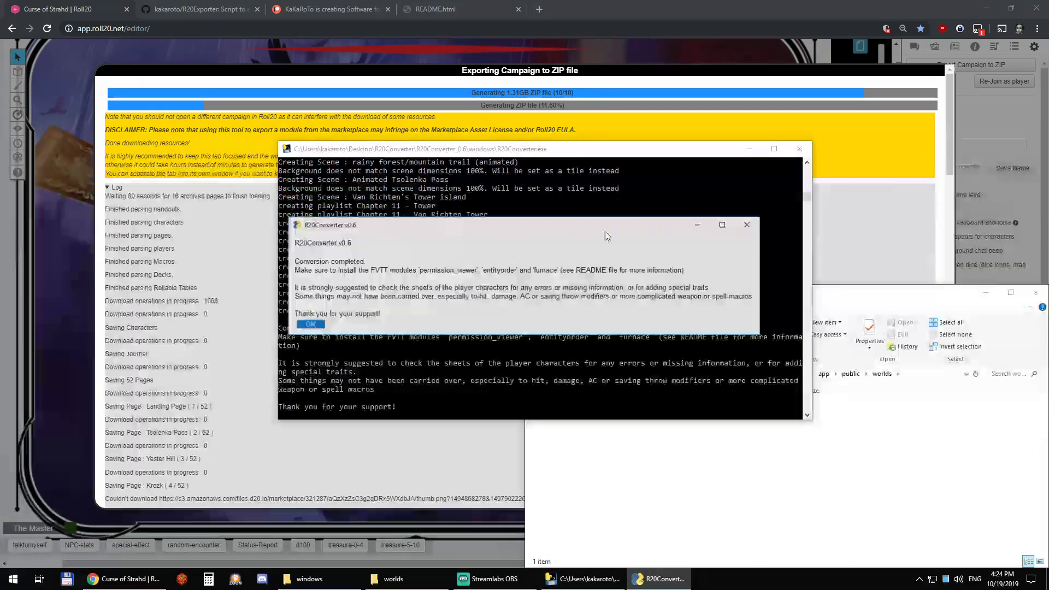
drag(439, 221, 562, 45)
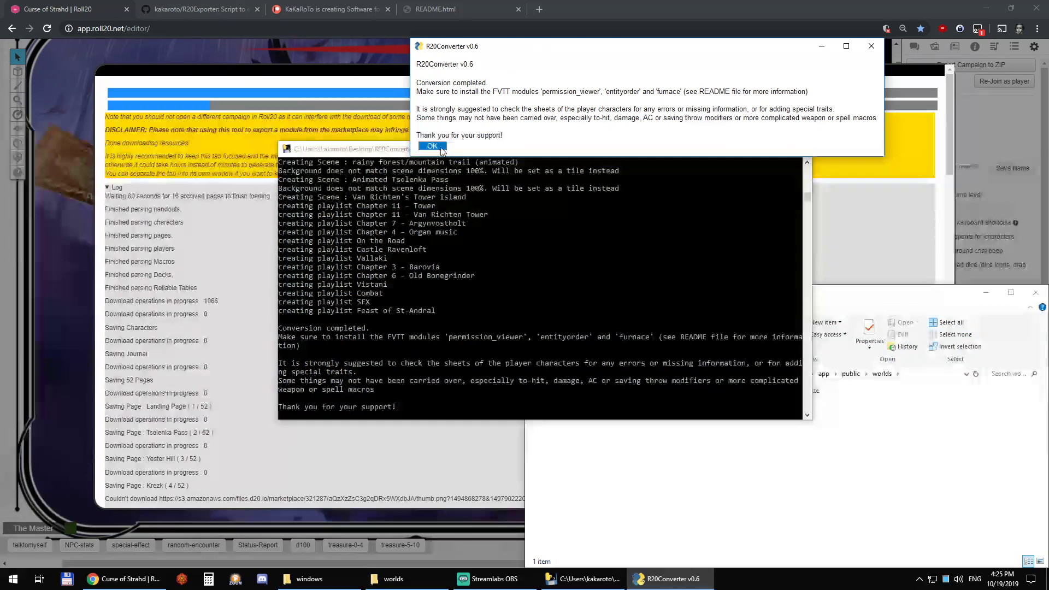
- Dismiss the conversion-completed notice, switch to Foundry Virtual Tabletop, and launch the Curse of Strahd world
key(Return)
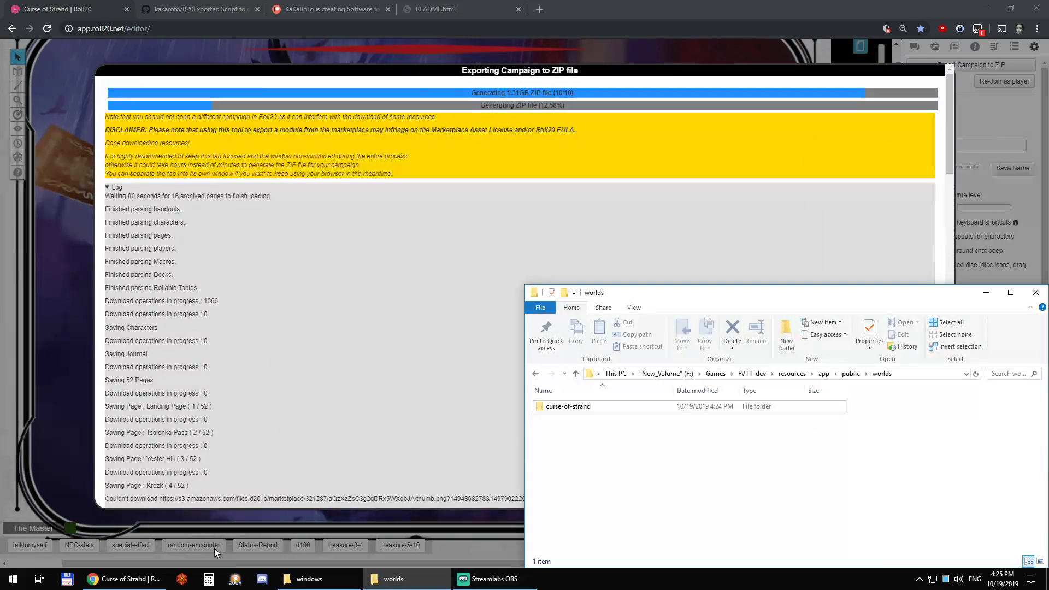
click(178, 583)
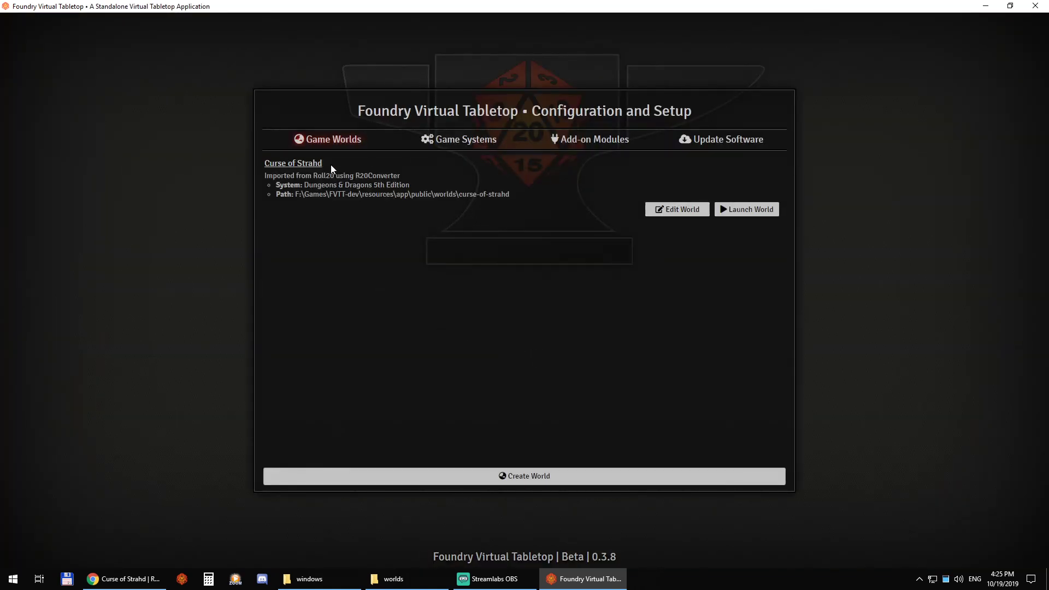
click(761, 215)
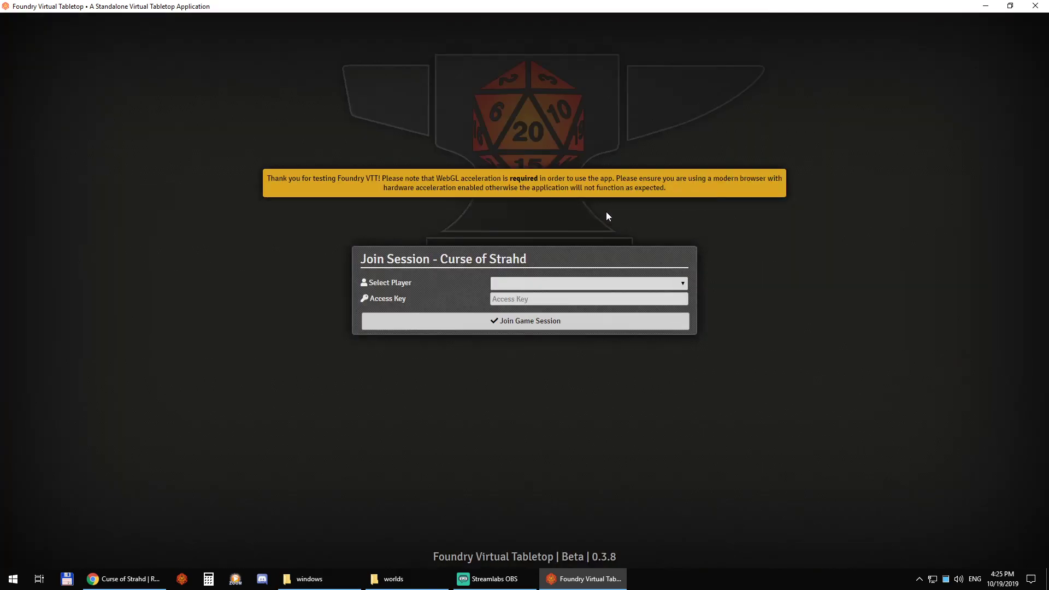
- Join the Curse of Strahd game session as The Master
click(516, 284)
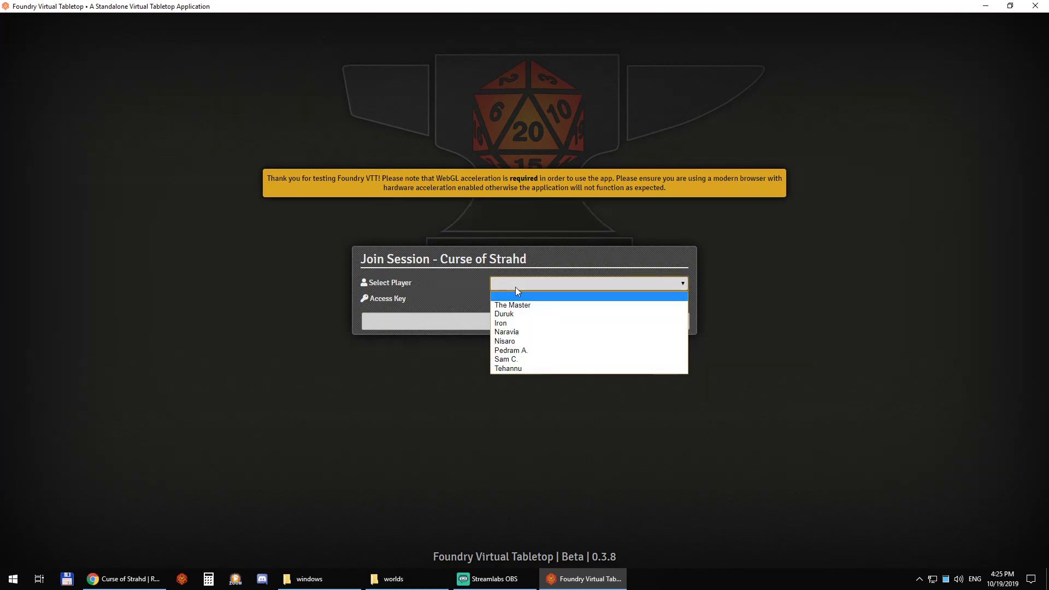
click(524, 309)
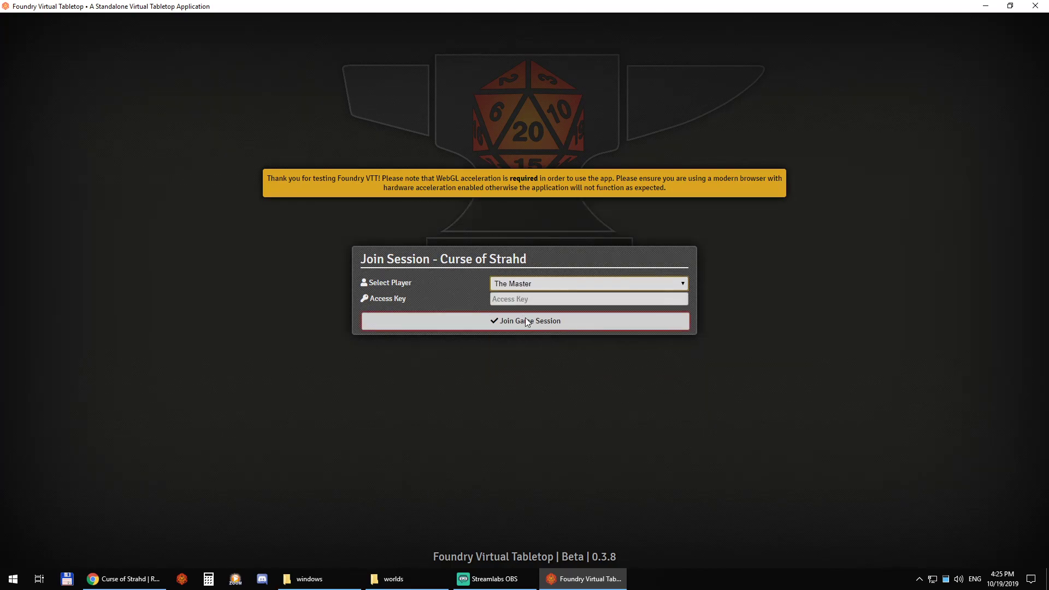
click(611, 316)
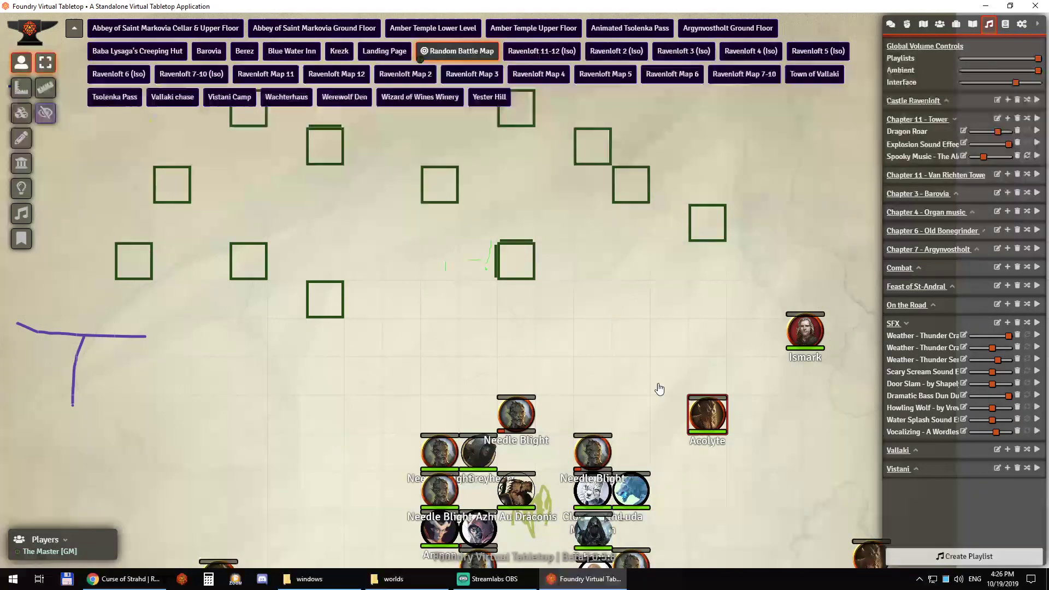
- Survey the tokens on the Random Battle Map and look into the Feast of St-Andral and Chapter 6 - Old Bonegrinder playlists
drag(659, 390, 577, 244)
scroll(578, 266, down, 3)
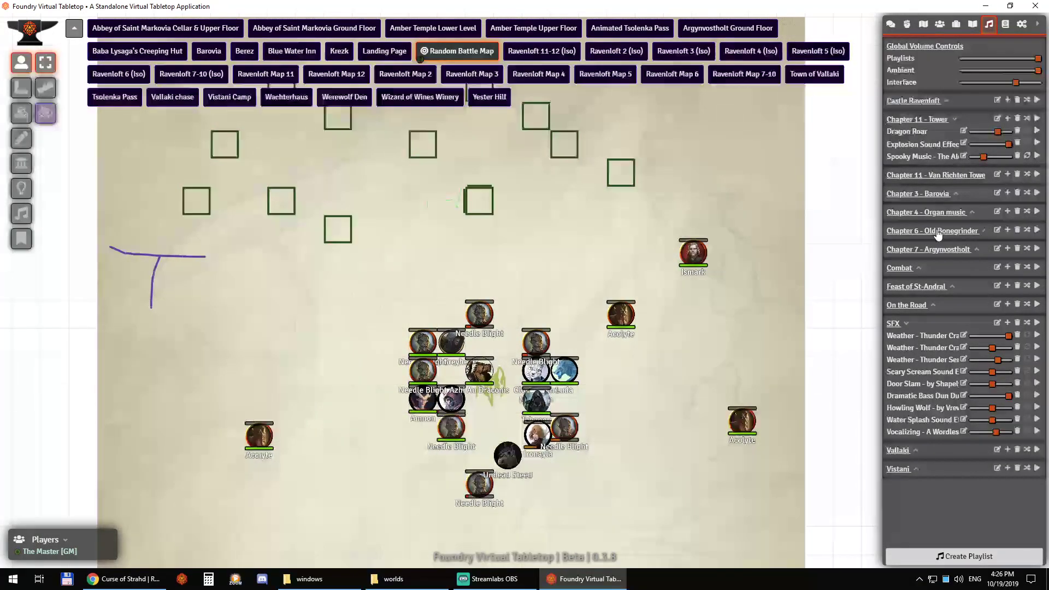
click(926, 294)
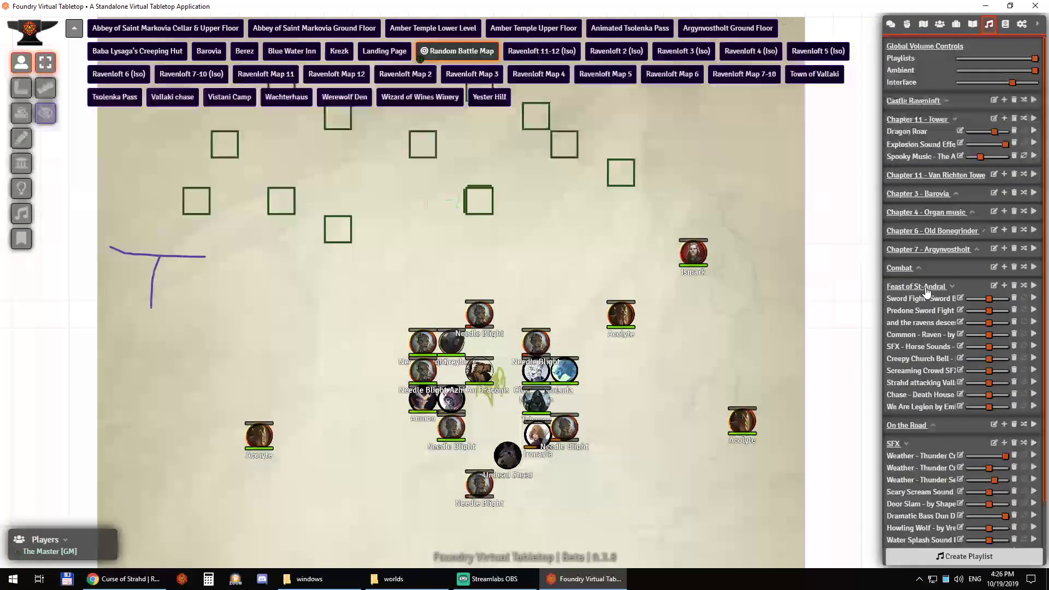
click(925, 293)
click(923, 231)
click(923, 231)
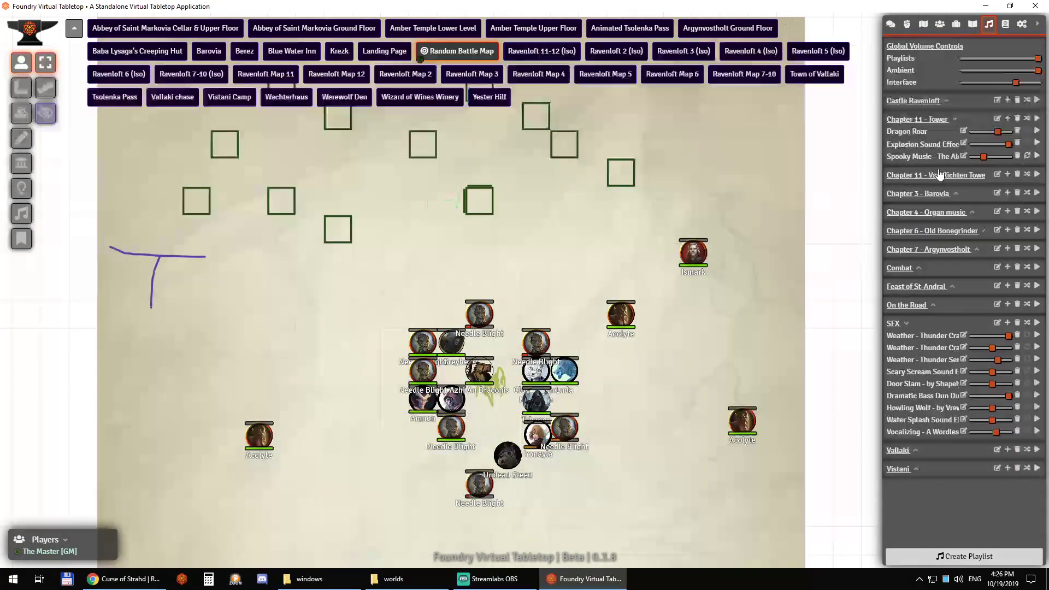
- Browse the journal's START HERE folder, and expand the Chapter 2 and Chapter 3 folders to examine their entries
click(974, 25)
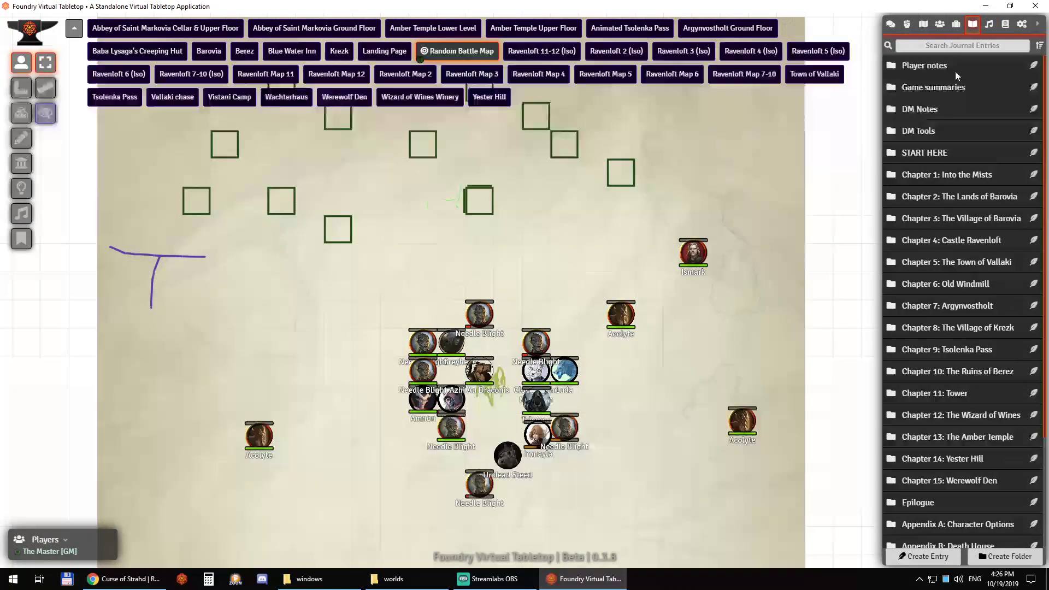
click(935, 152)
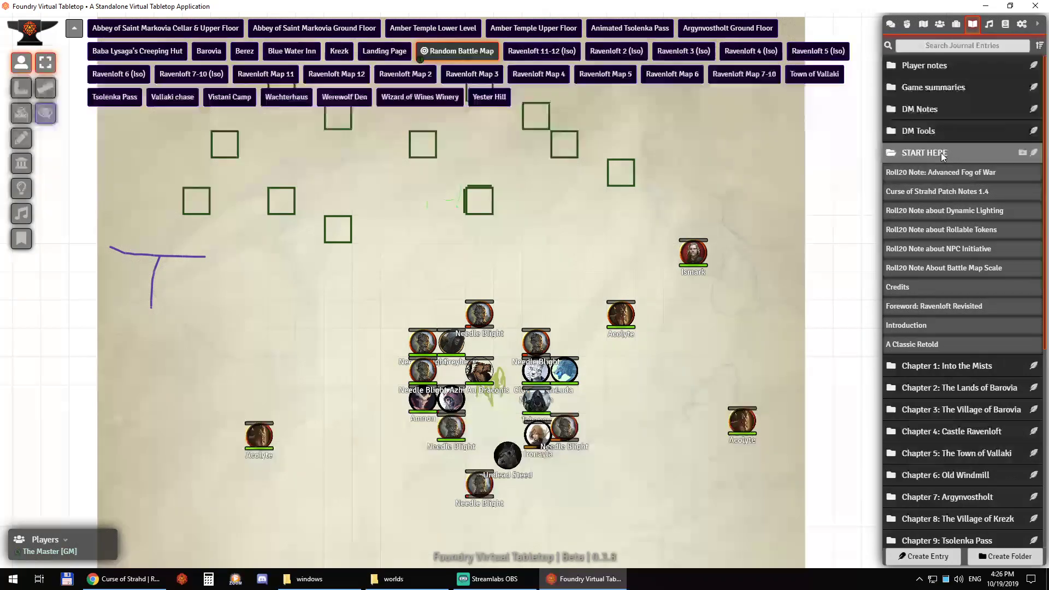
click(944, 154)
click(945, 197)
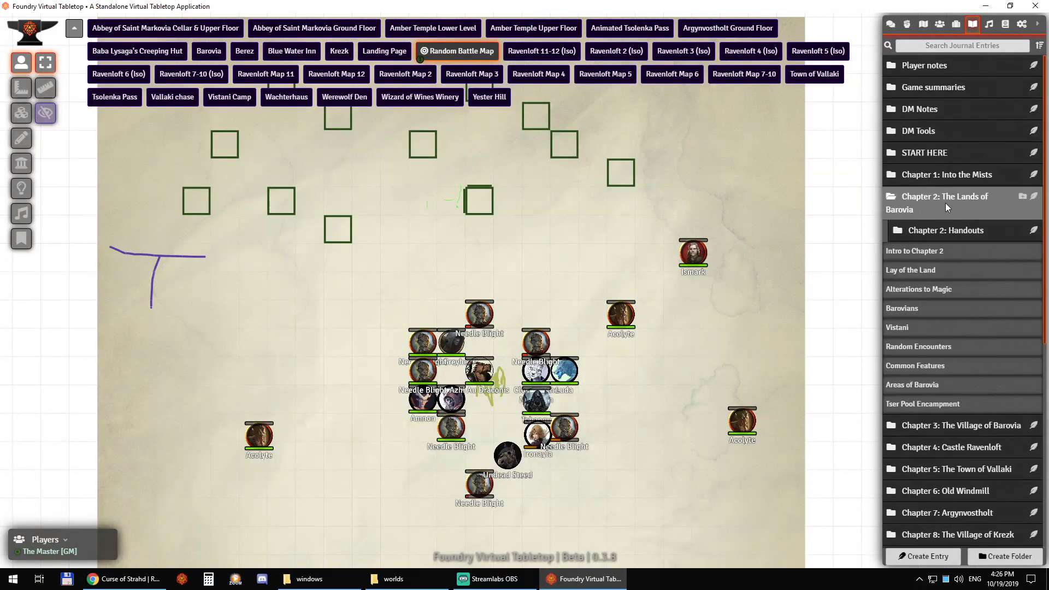
click(949, 432)
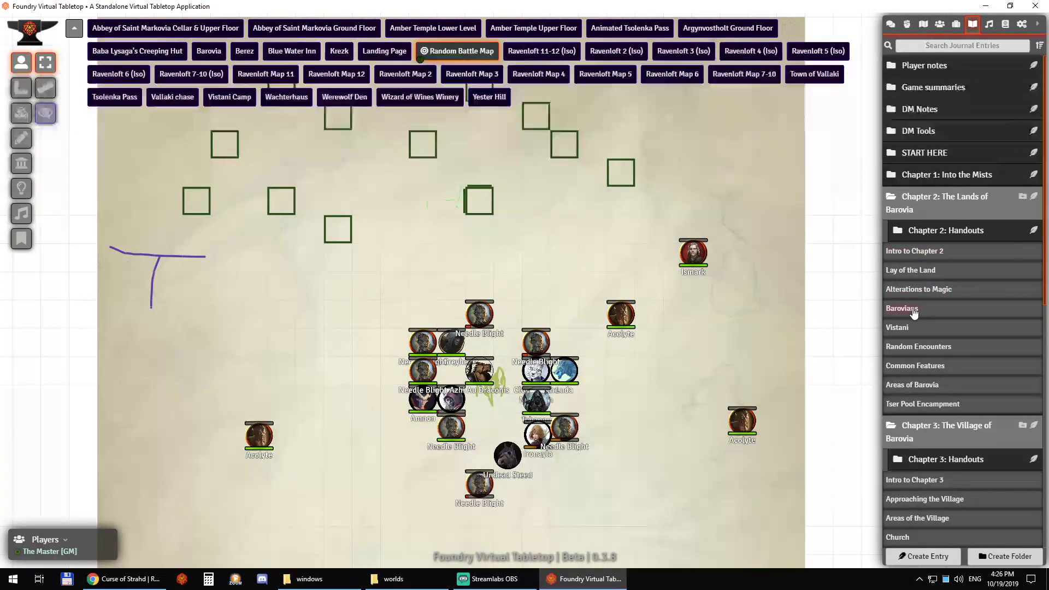
- View the Alterations to Magic and Intro to Chapter 2 entries and the Handout: Vistani image from the Chapter 2 folder, closing each one
click(924, 291)
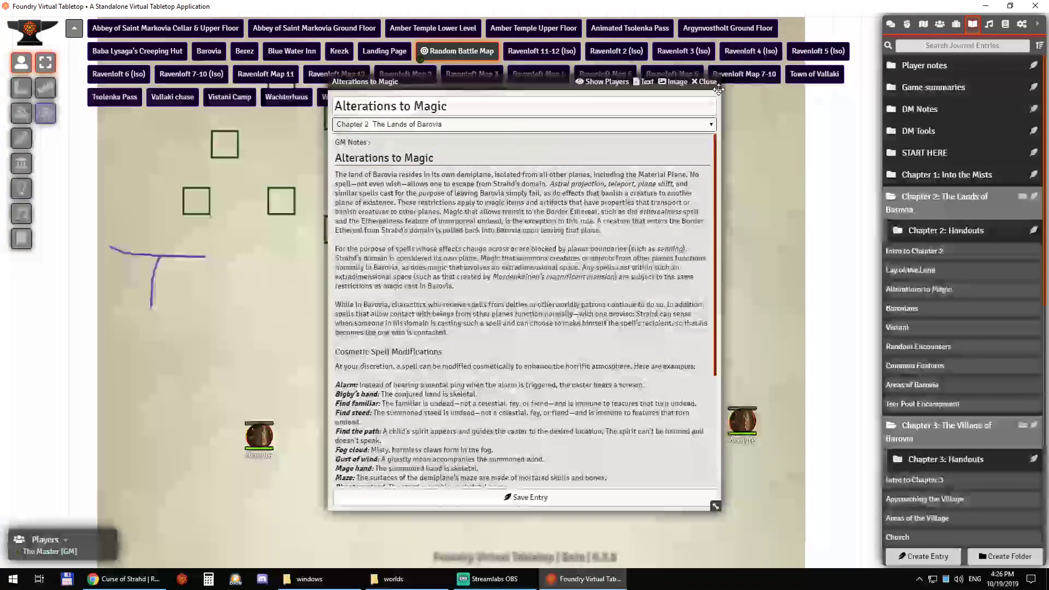
key(Escape)
click(922, 253)
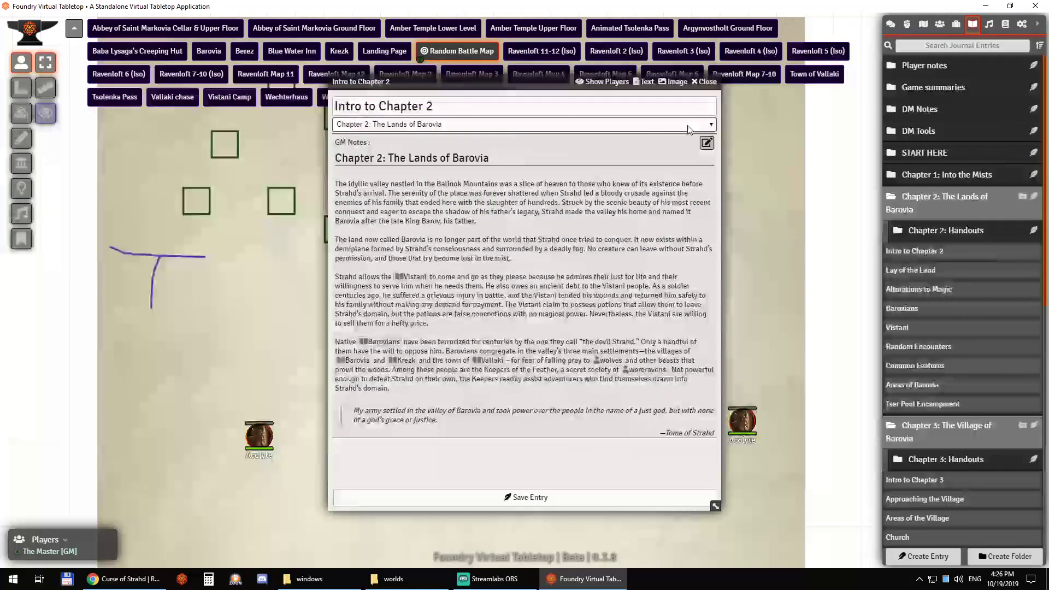
key(Escape)
click(939, 230)
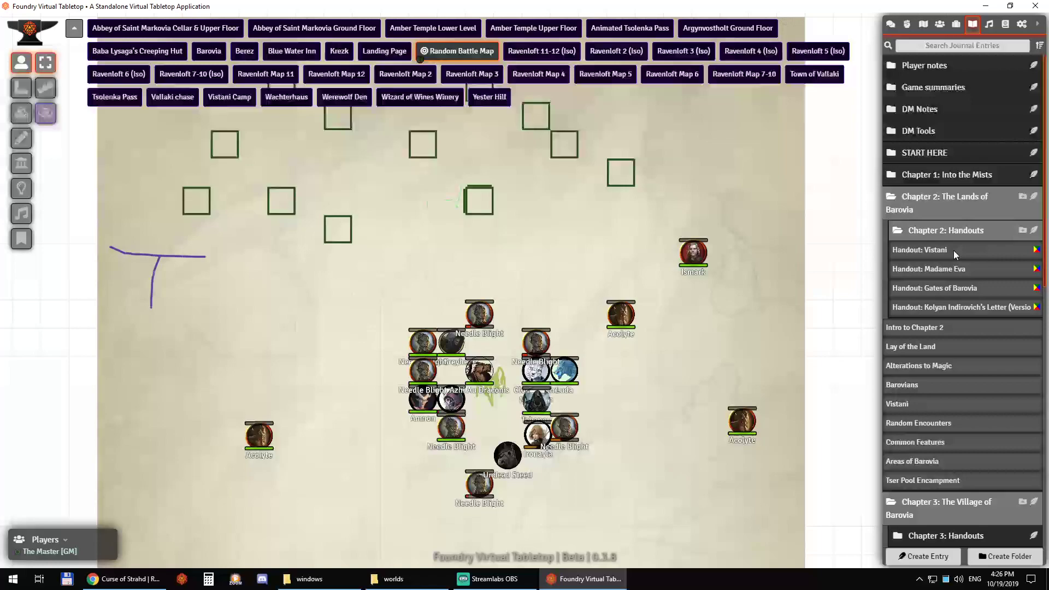
click(953, 251)
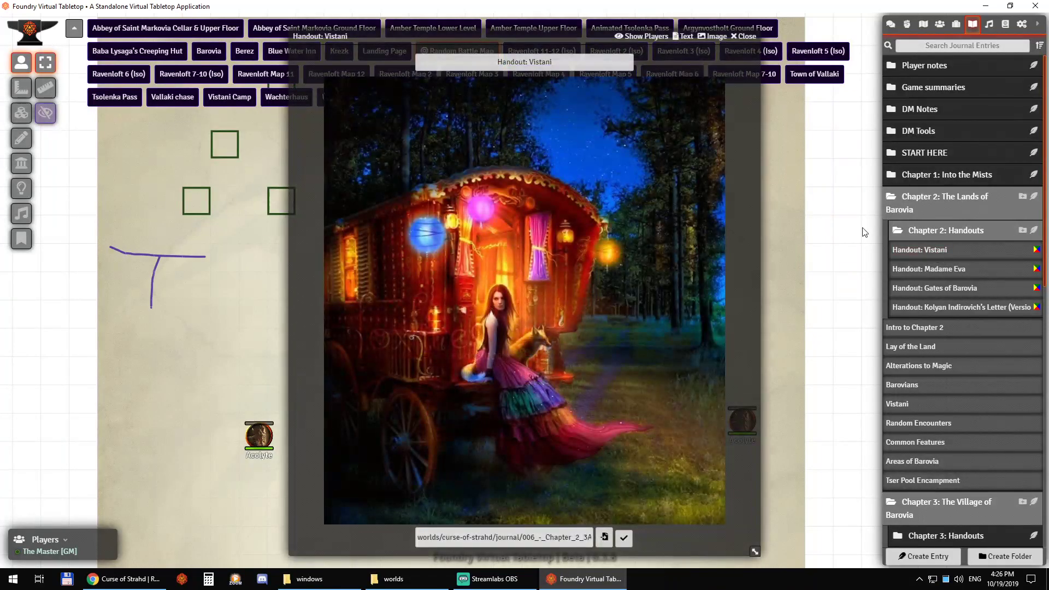
click(754, 37)
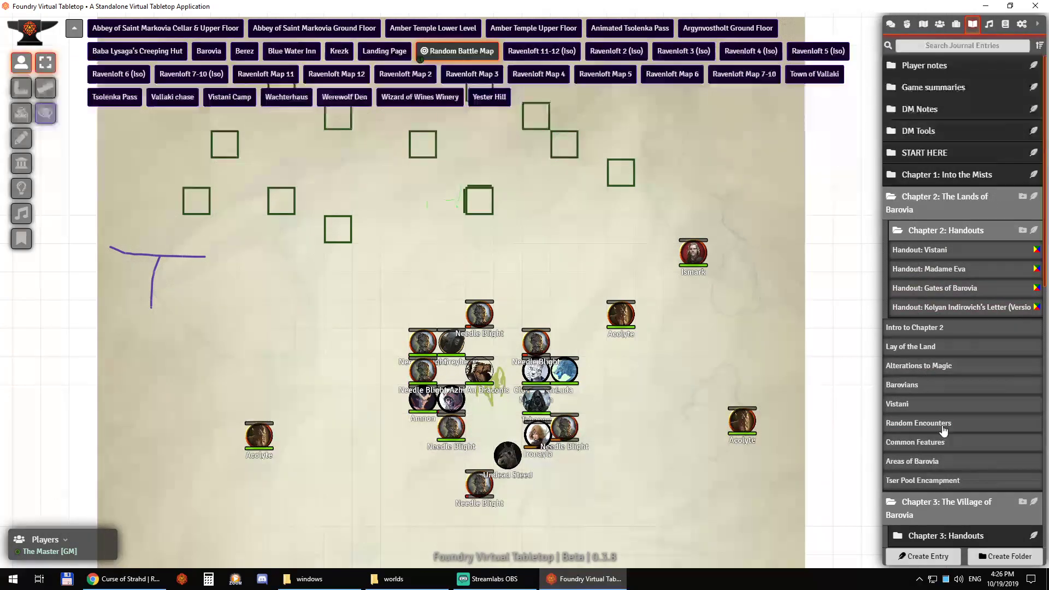
click(935, 177)
click(945, 176)
- Split the Areas of the Village journal entry on Heading 3 into a new folder, including the journal's image in each entry
scroll(948, 462, down, 7)
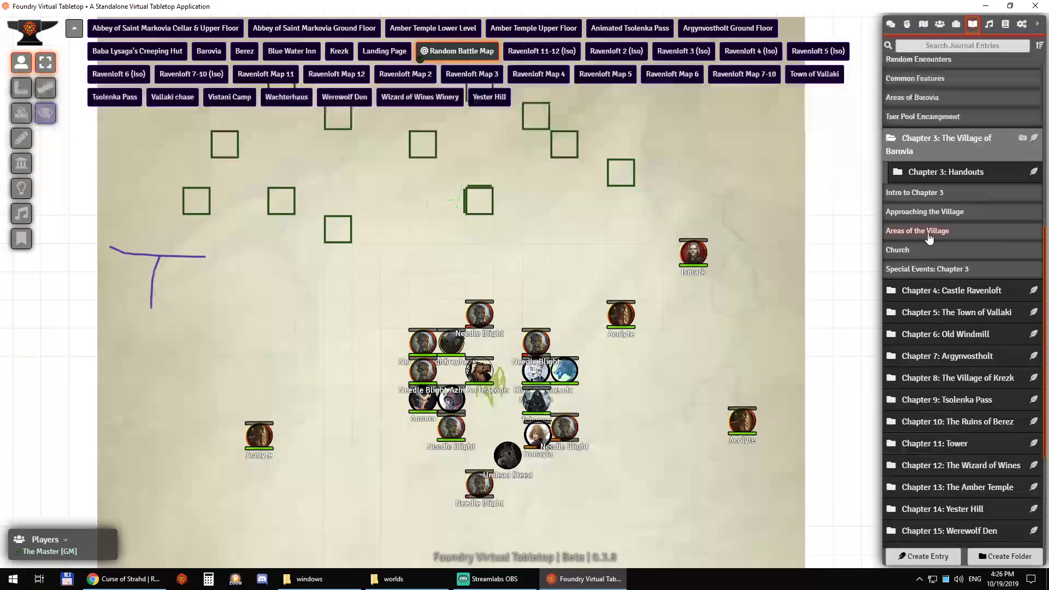
right_click(944, 236)
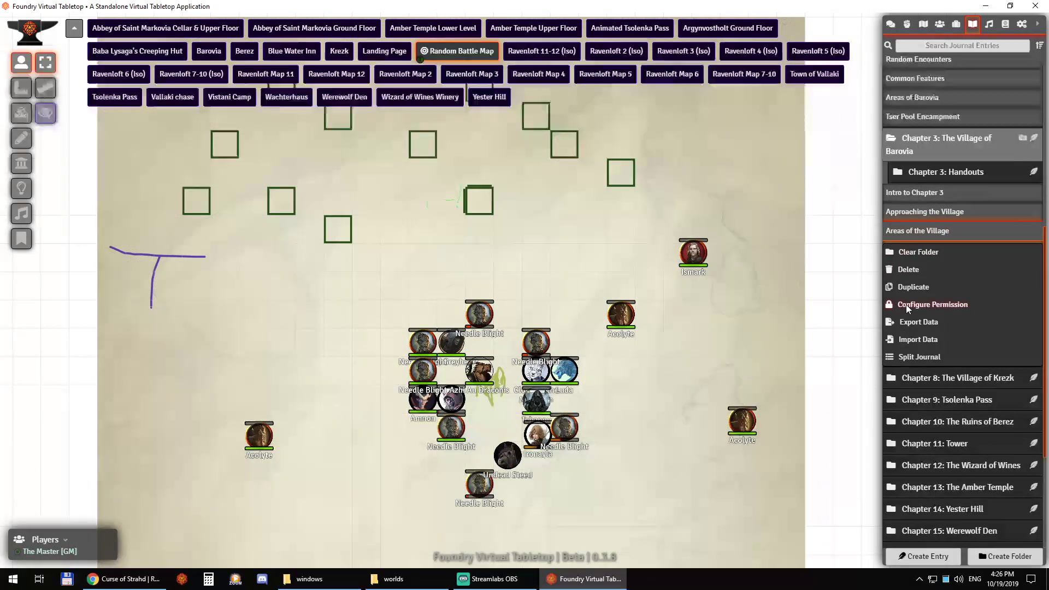
click(925, 358)
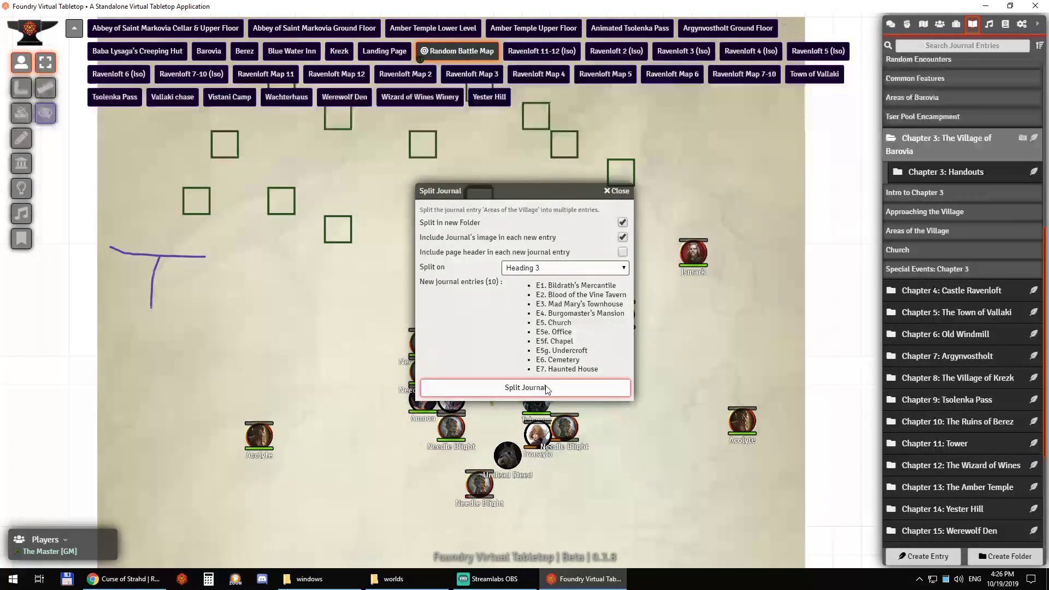
scroll(955, 219, up, 5)
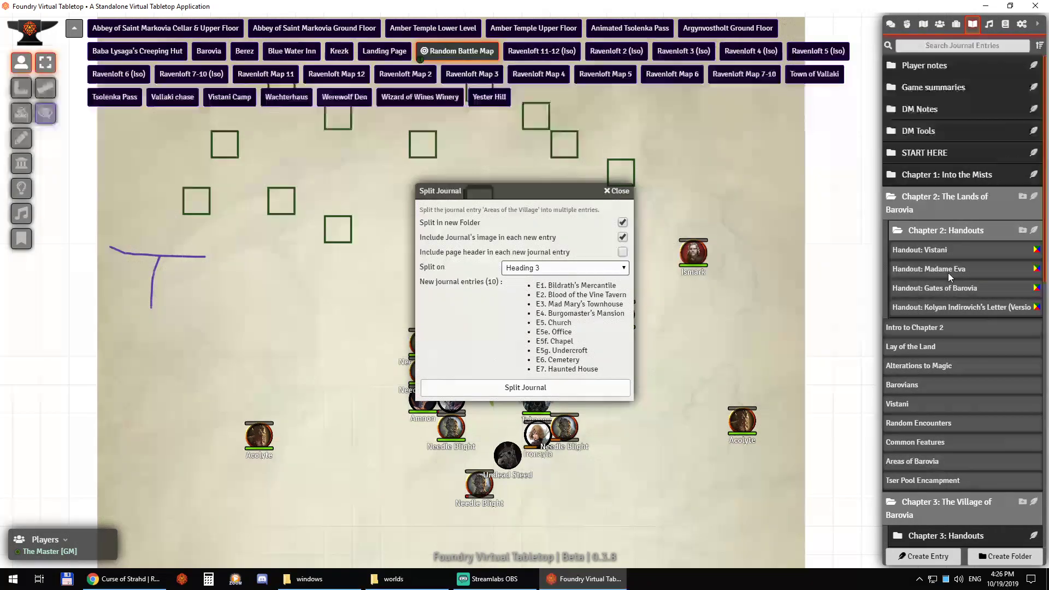
key(Return)
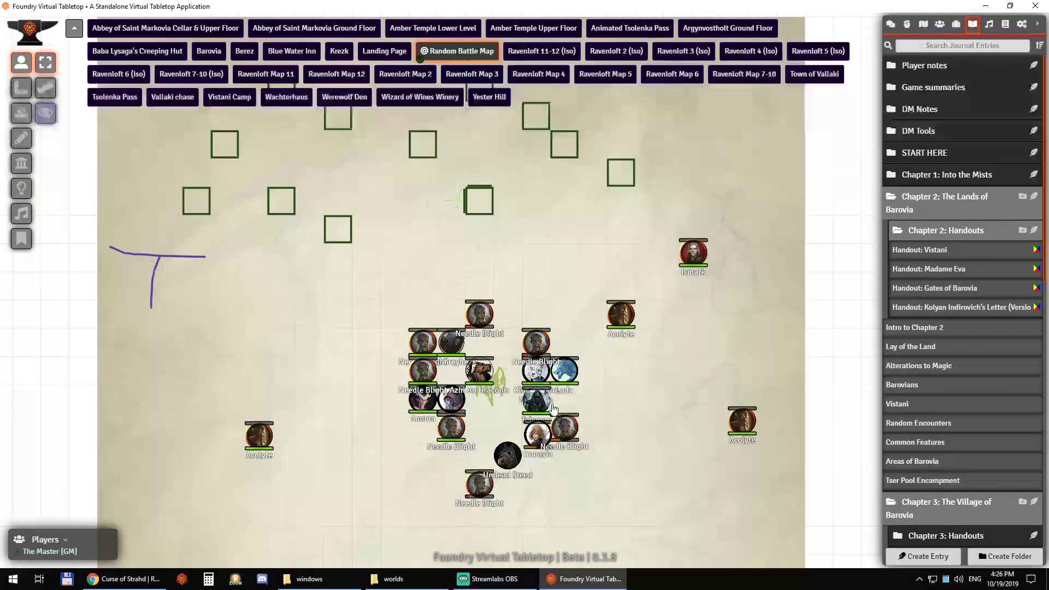
- Check the split entries in the new Areas of the Village folder, collapse Chapter 3, and look over the remaining journal folders
scroll(993, 406, down, 3)
click(964, 382)
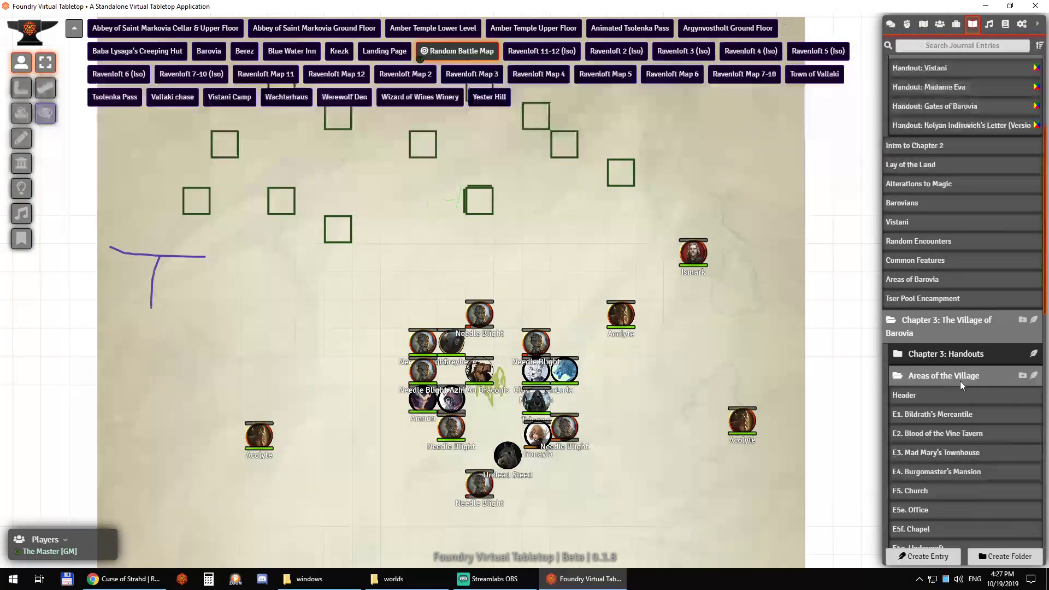
scroll(960, 382, down, 3)
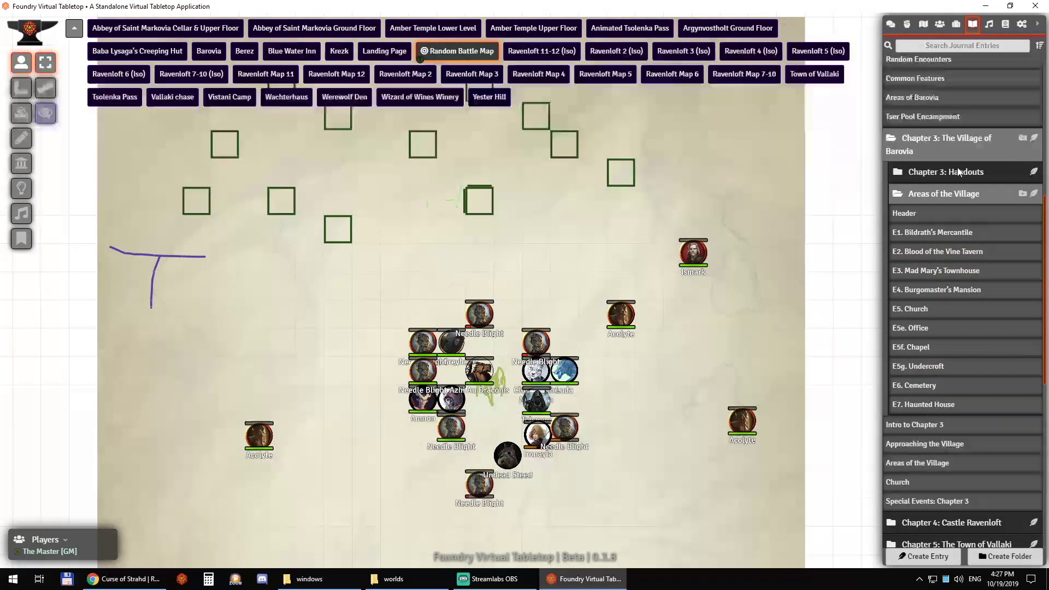
click(945, 194)
click(942, 152)
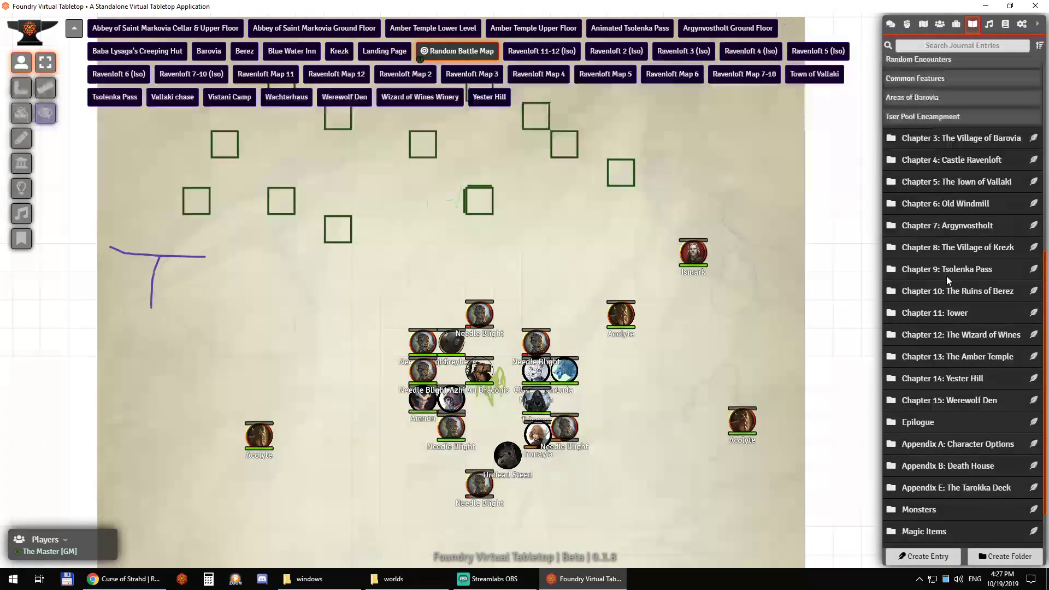
scroll(947, 276, down, 1)
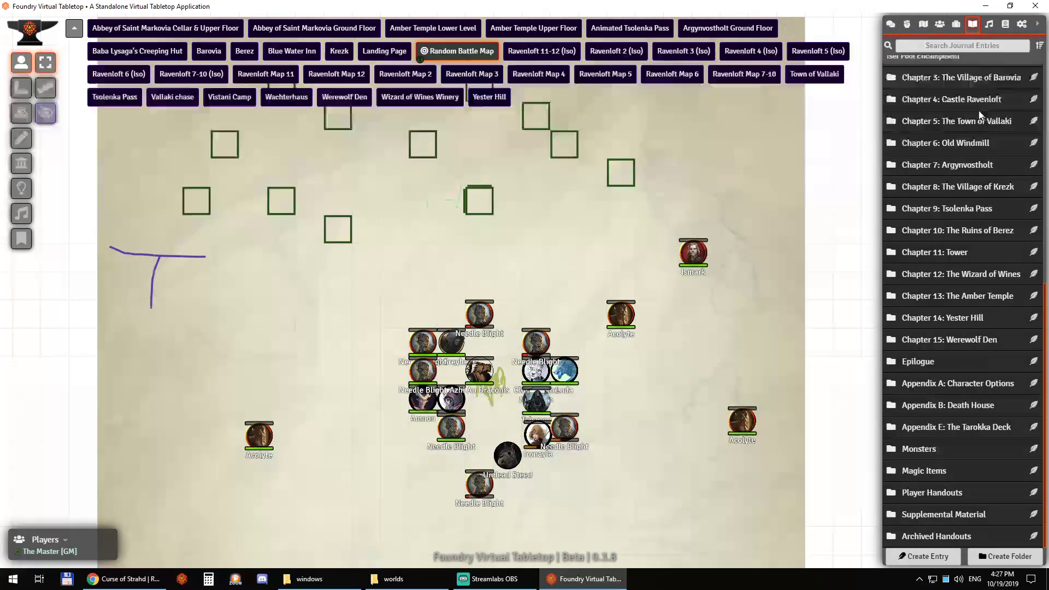
- Show the world's actors and open Amnon's character sheet from the Playable Characters folder
click(940, 23)
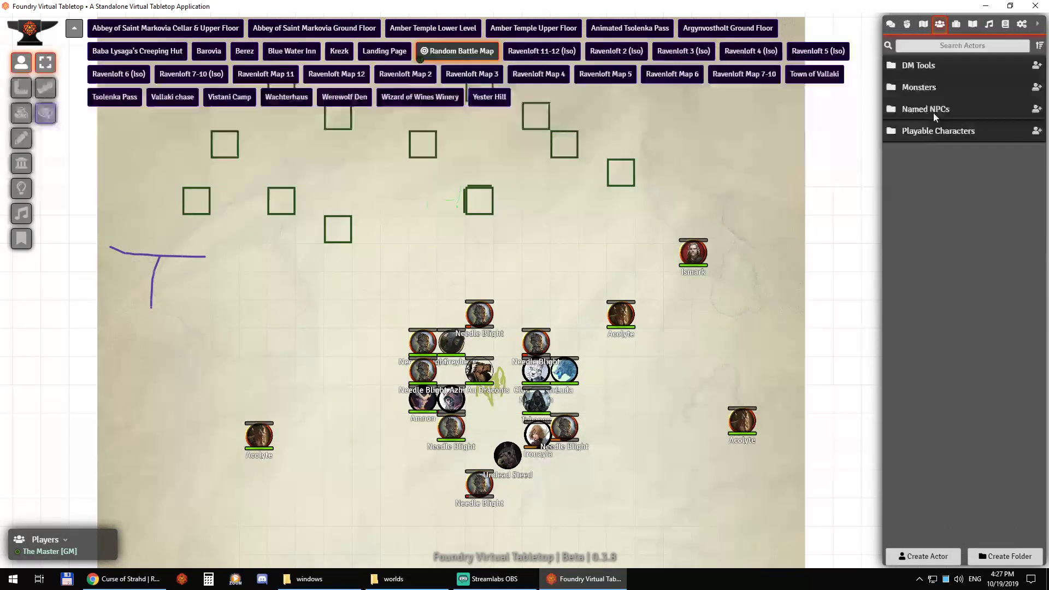
click(937, 130)
click(933, 176)
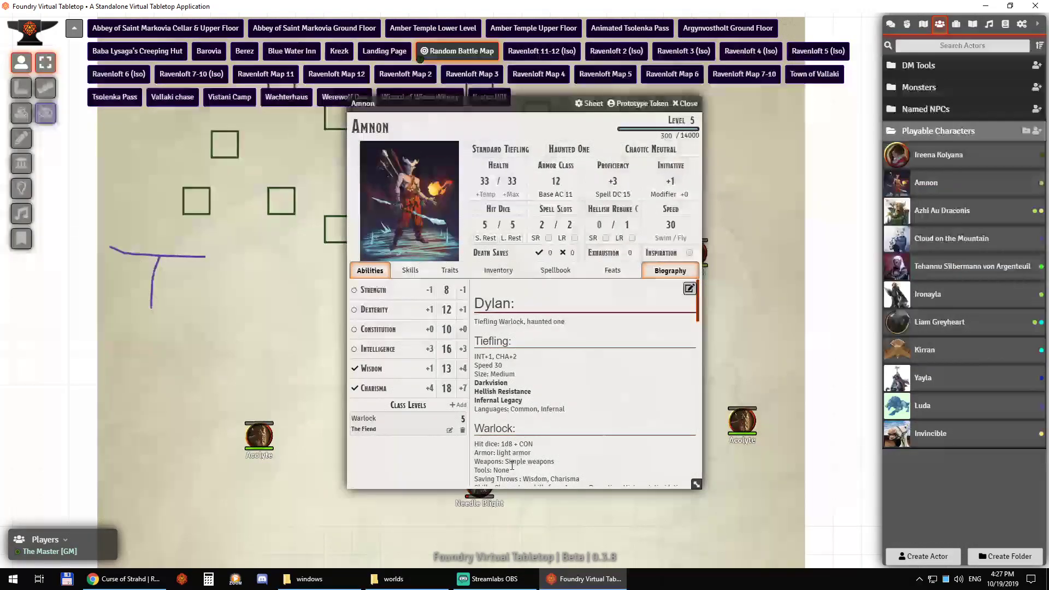
- Open Tehannu's character sheet and examine its biography, spellbook and inventory
click(963, 272)
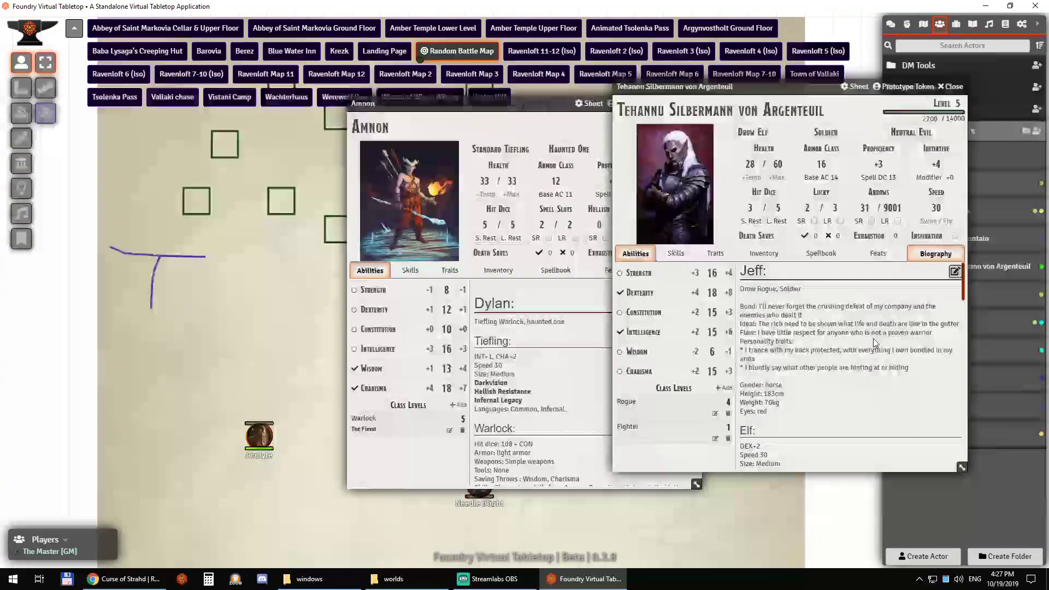
drag(964, 287, 970, 404)
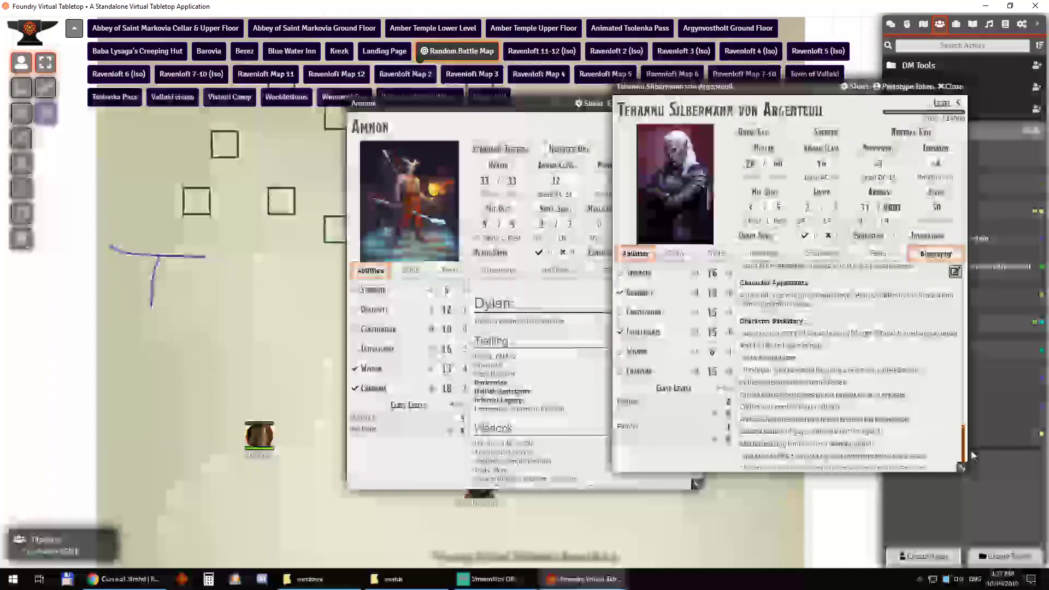
scroll(965, 441, down, 5)
click(810, 256)
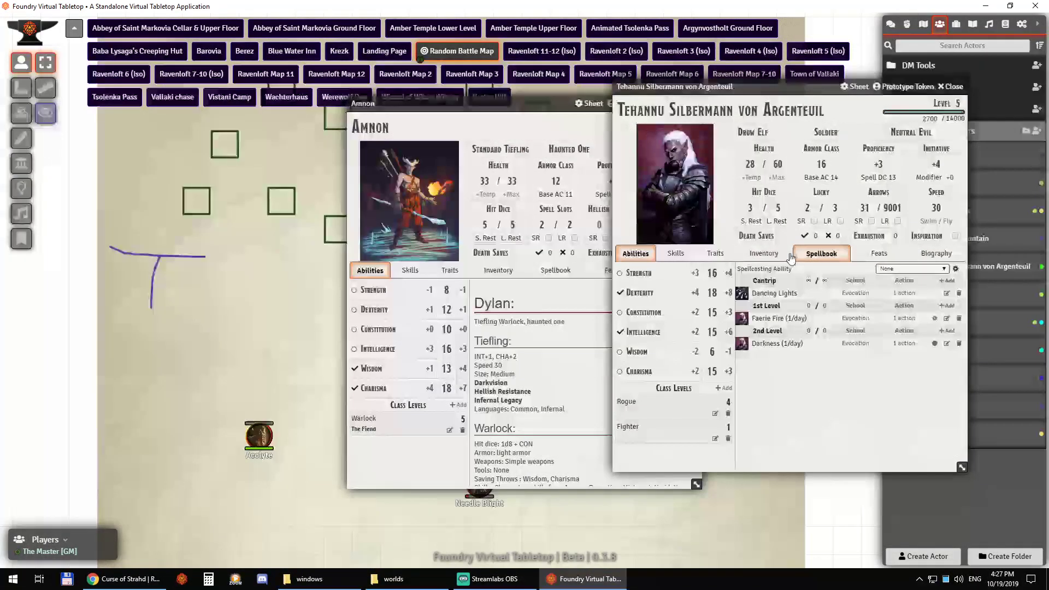
click(764, 256)
- Examine the spellbook and inventory on Amnon's sheet, and move the sheet clear of Tehannu's
click(562, 273)
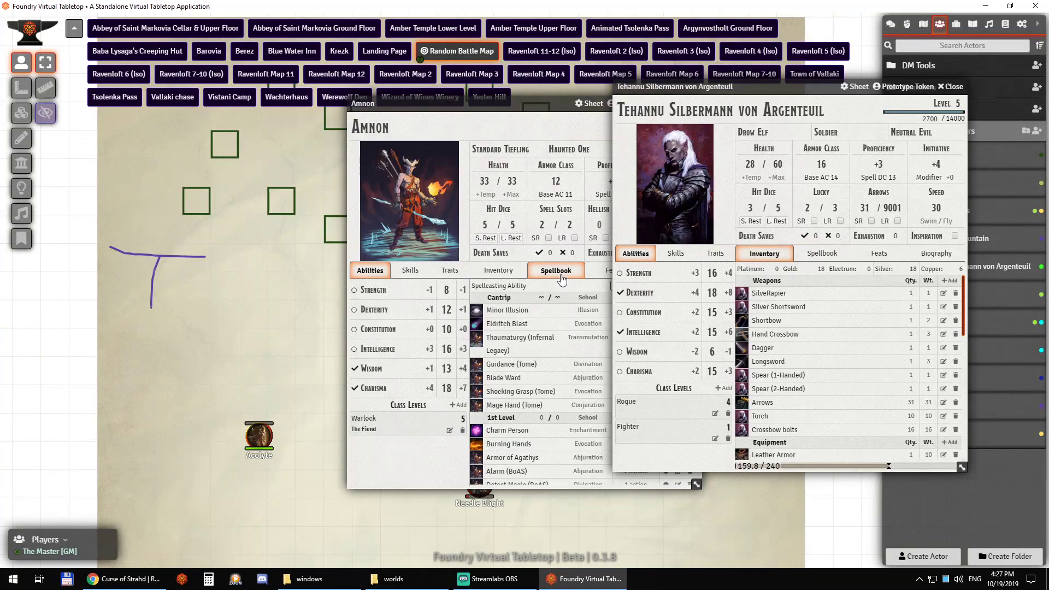
click(499, 270)
scroll(538, 332, down, 5)
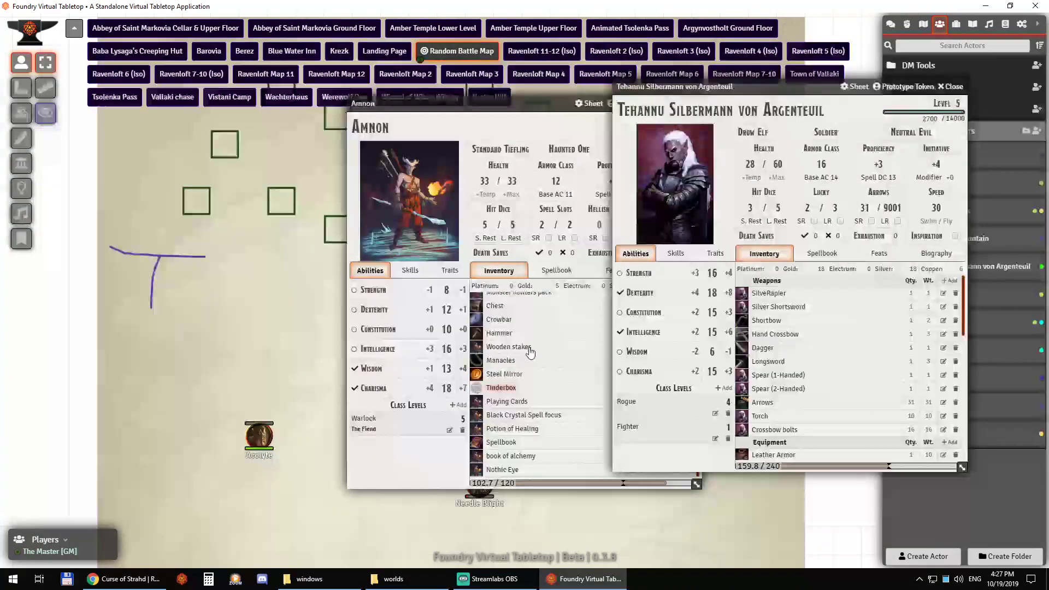
drag(474, 108, 326, 112)
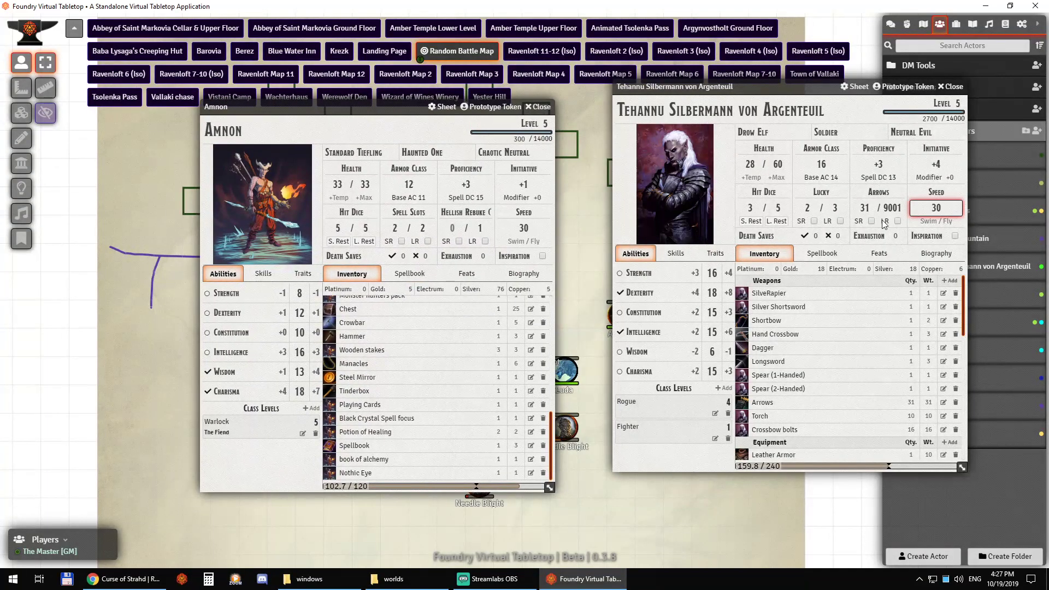
- Close the open character sheets of Amnon and Tehannu
click(801, 214)
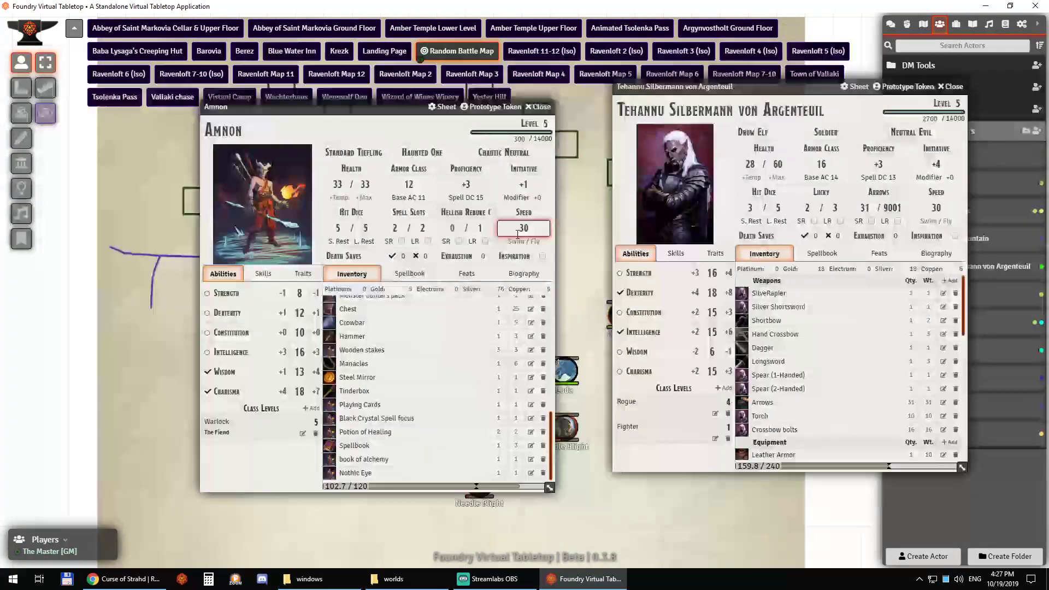
click(541, 107)
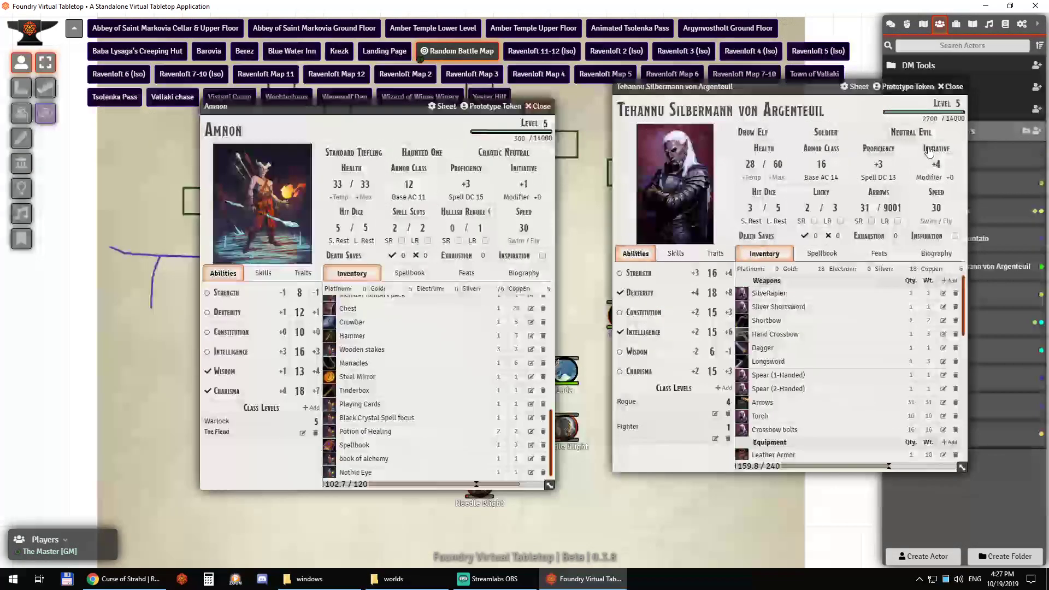
click(952, 87)
- Expand the Monsters folder and view the Arcanaloth and Archmage sheets
click(932, 95)
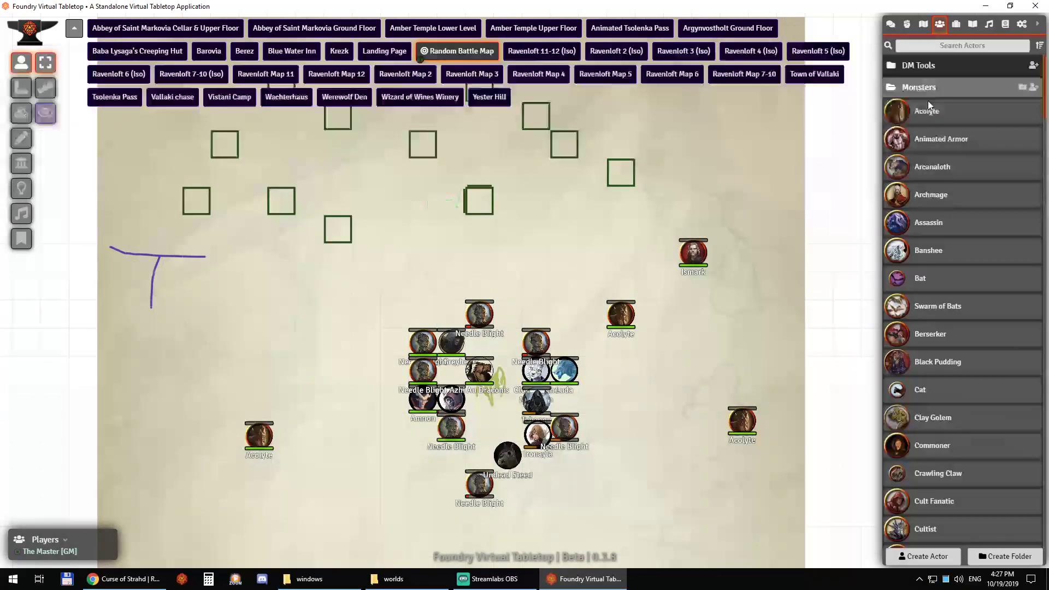
click(932, 159)
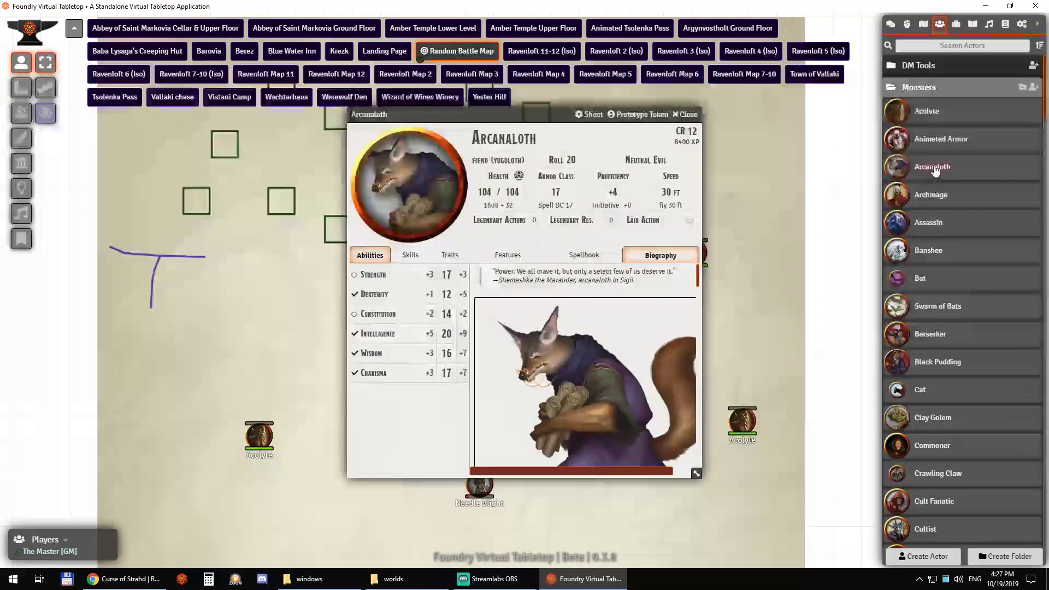
click(932, 196)
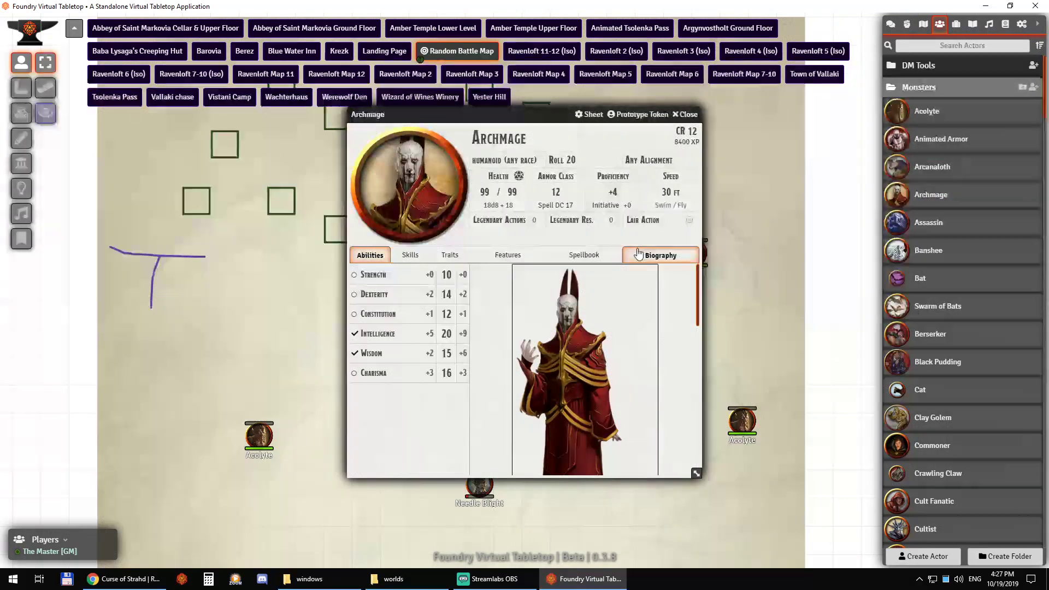
- Check the Archmage's spellbook and features, then close the monster sheets and collapse the Monsters folder
click(584, 255)
click(508, 255)
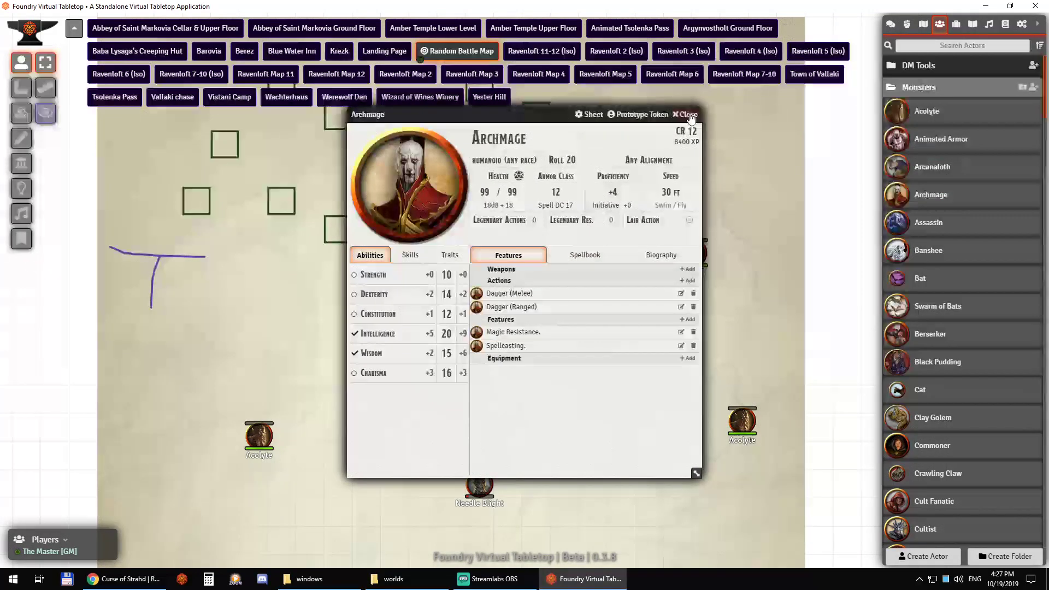
click(692, 117)
key(Escape)
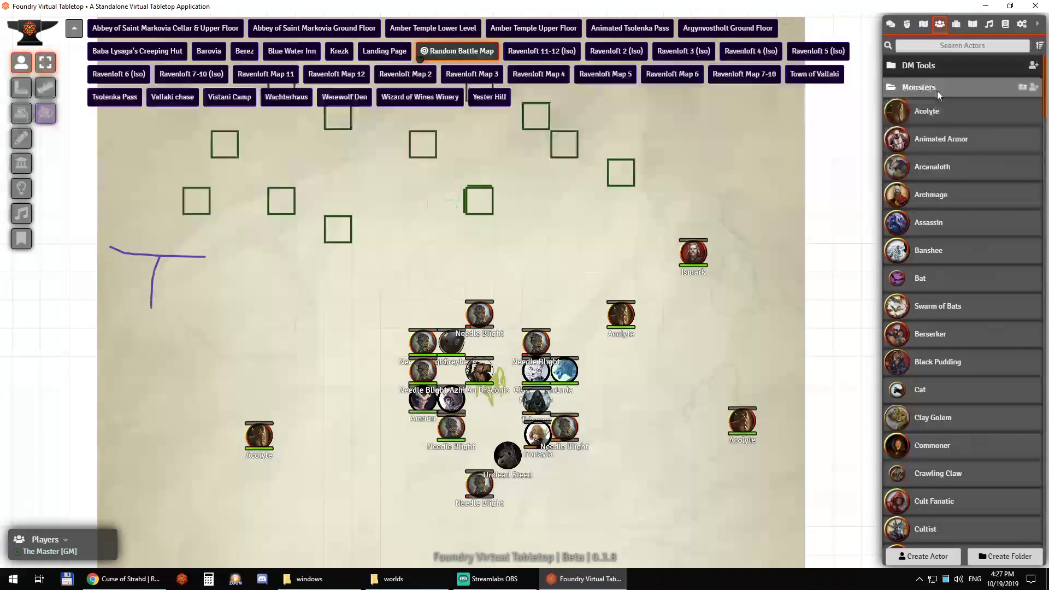
click(937, 91)
- Show the world's scenes, check the Archived Scenes folder, and look through the scene list
click(923, 26)
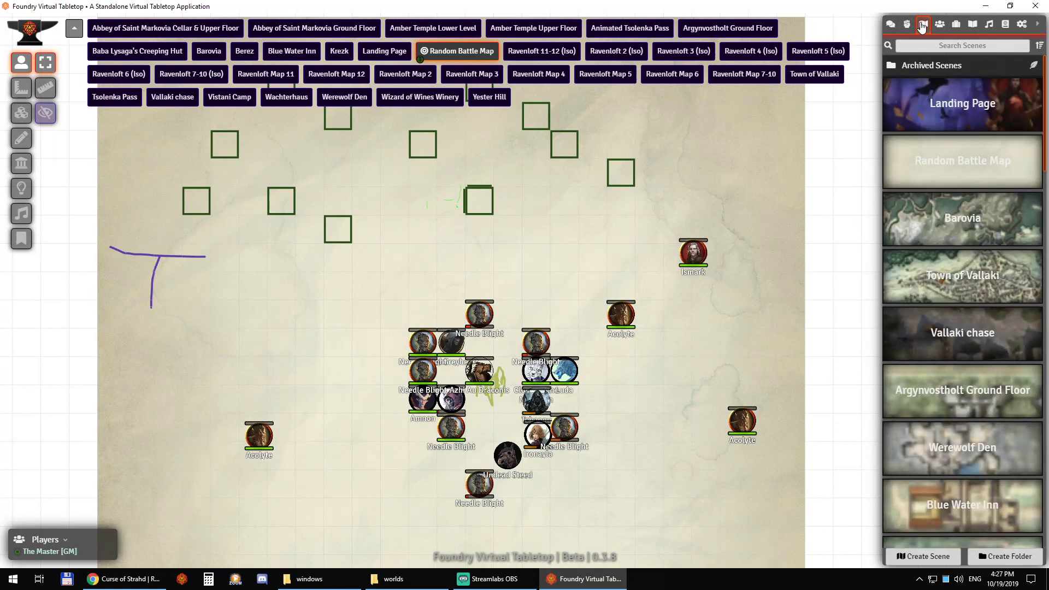
click(958, 68)
click(959, 68)
scroll(956, 269, down, 1)
scroll(955, 269, down, 4)
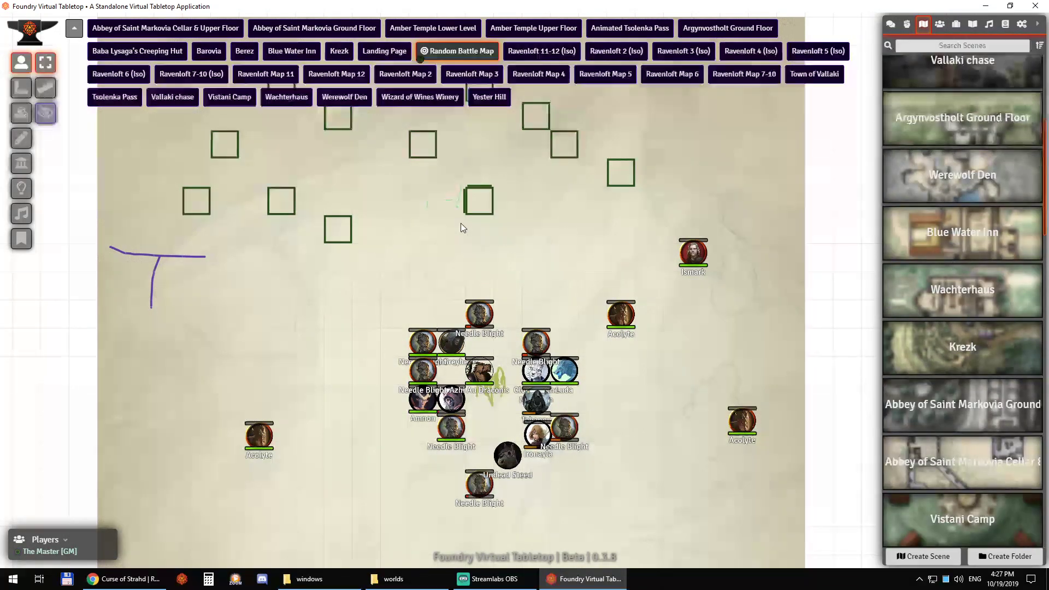
- Open the Werewolf Den scene
click(354, 98)
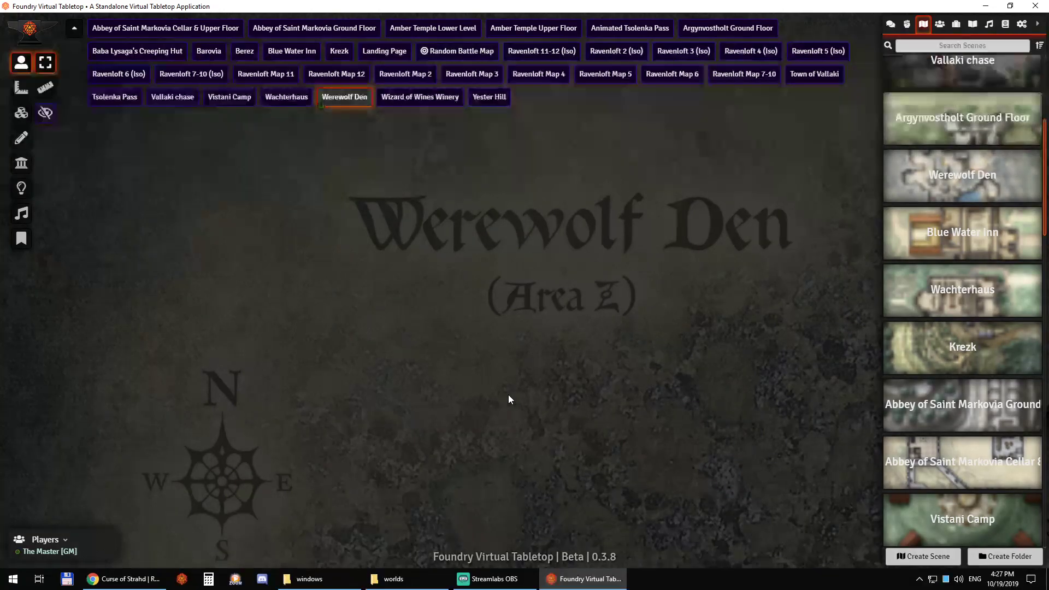
scroll(496, 348, down, 3)
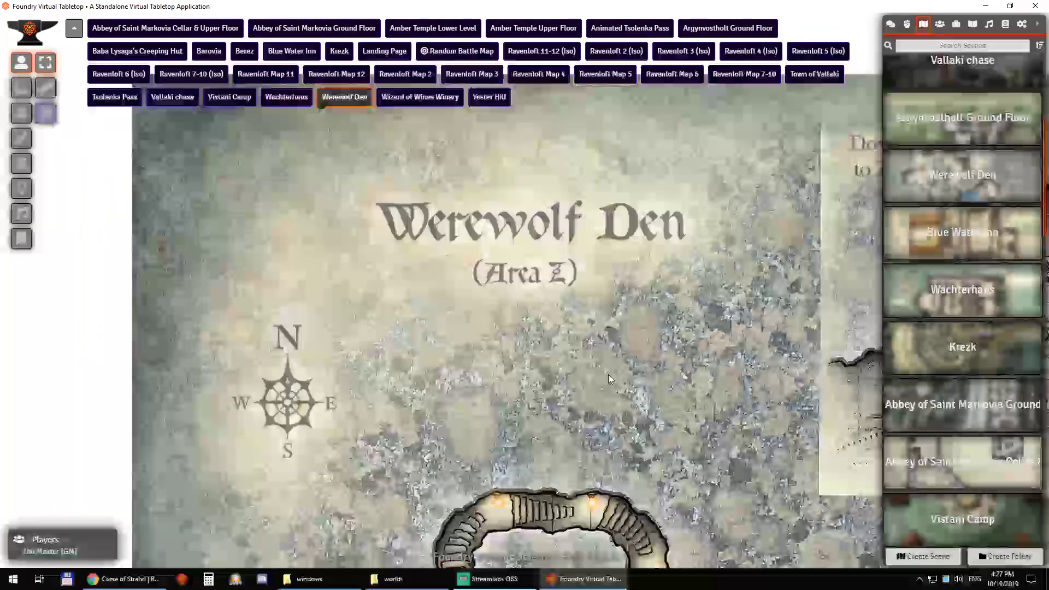
scroll(608, 375, up, 3)
- Show the wall layer and examine the imported walls from the northern tunnels down to the cave entrance
click(21, 163)
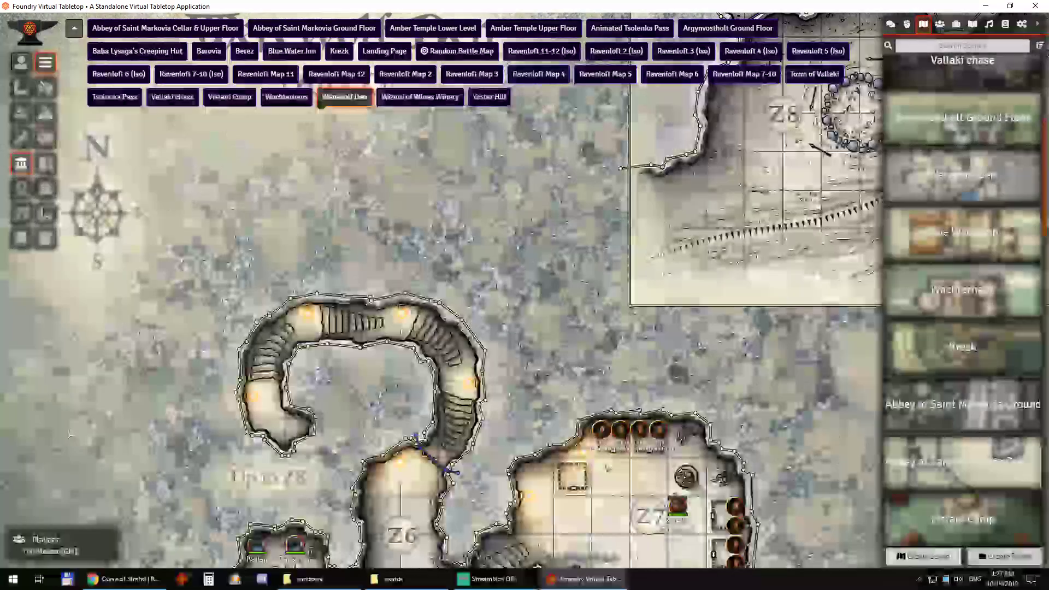
key(Down)
key(Down)
key(Down)
key(Down)
key(Down)
key(Down)
key(Down)
key(Down)
key(Down)
key(Down)
key(Down)
key(Down)
key(Right)
key(Right)
key(Right)
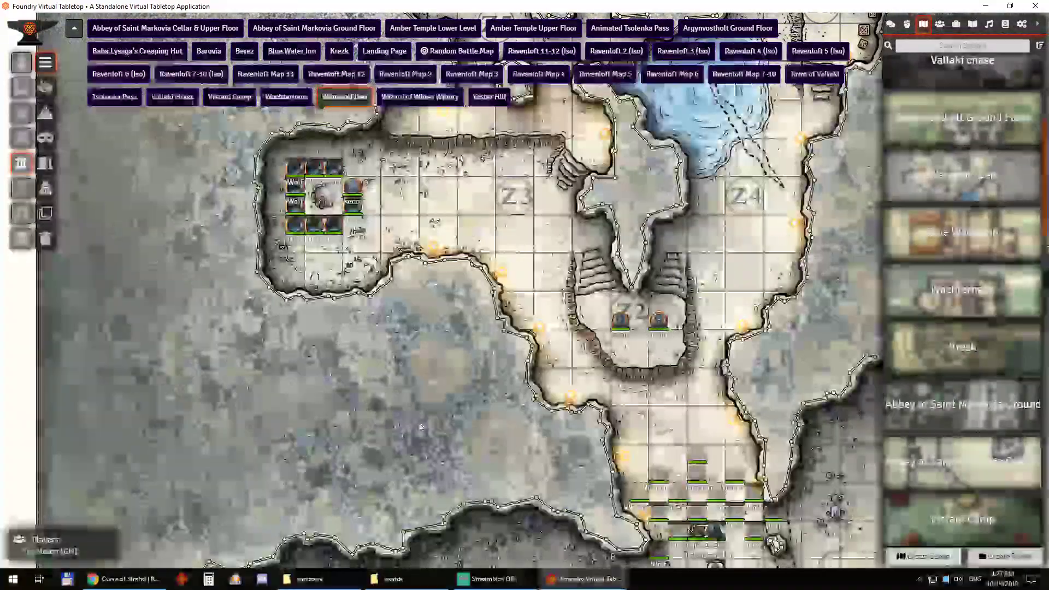
scroll(275, 268, up, 10)
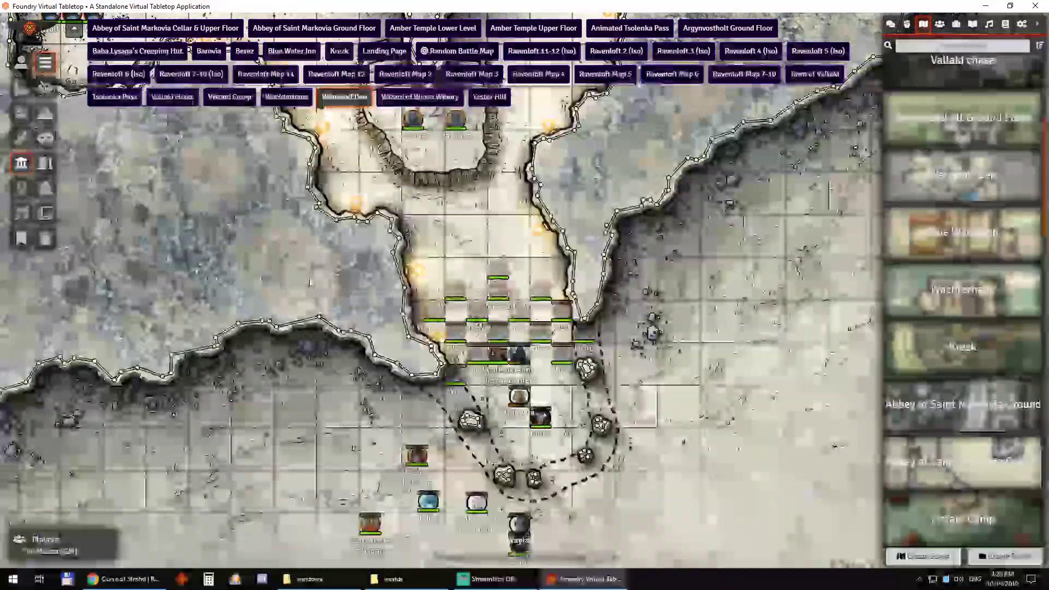
scroll(343, 262, up, 5)
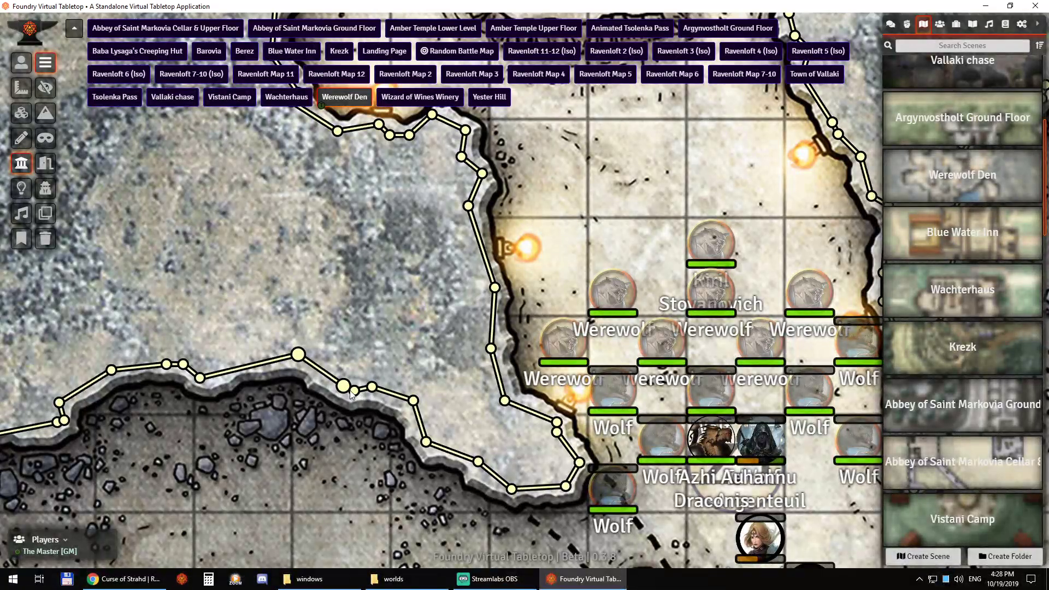
- Inspect the walls around area Z2 and the boulders outside the cave entrance
key(Up)
key(Up)
key(Up)
key(Up)
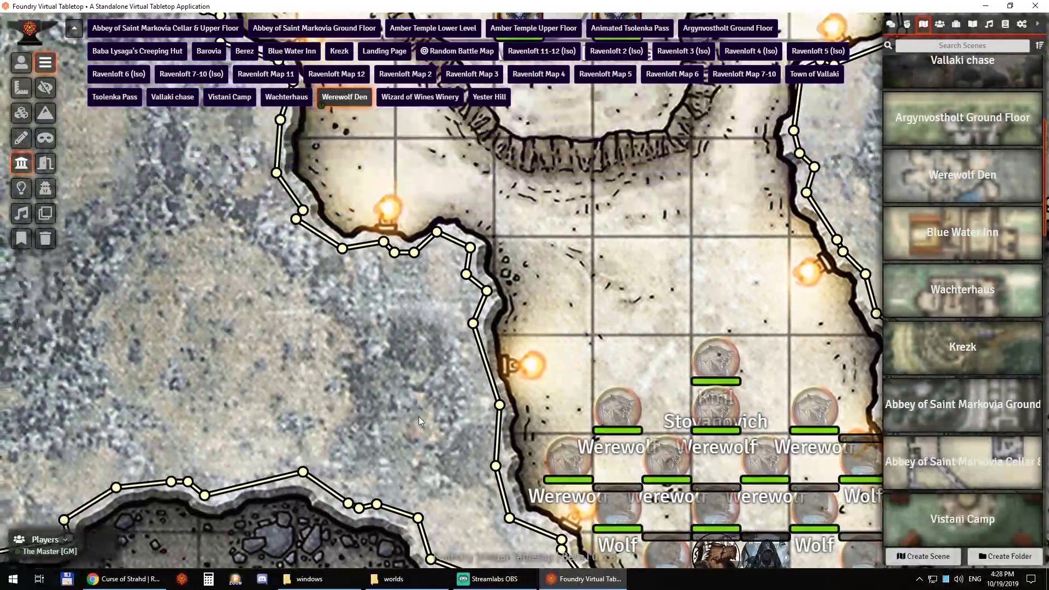
key(Up)
key(Up)
key(Left)
key(Left)
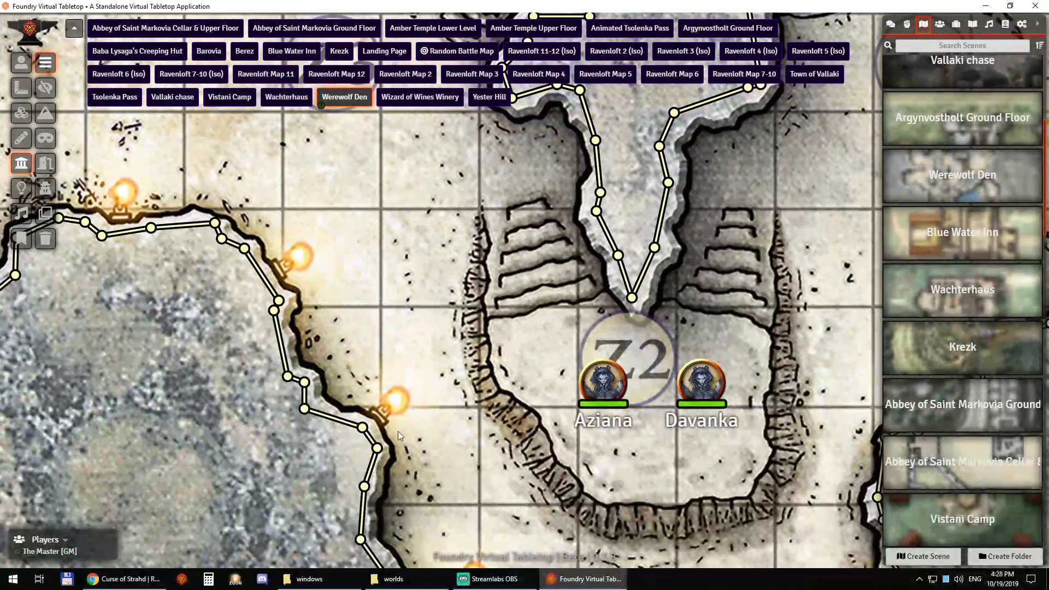
key(Down)
key(Down)
key(Right)
key(Down)
key(Down)
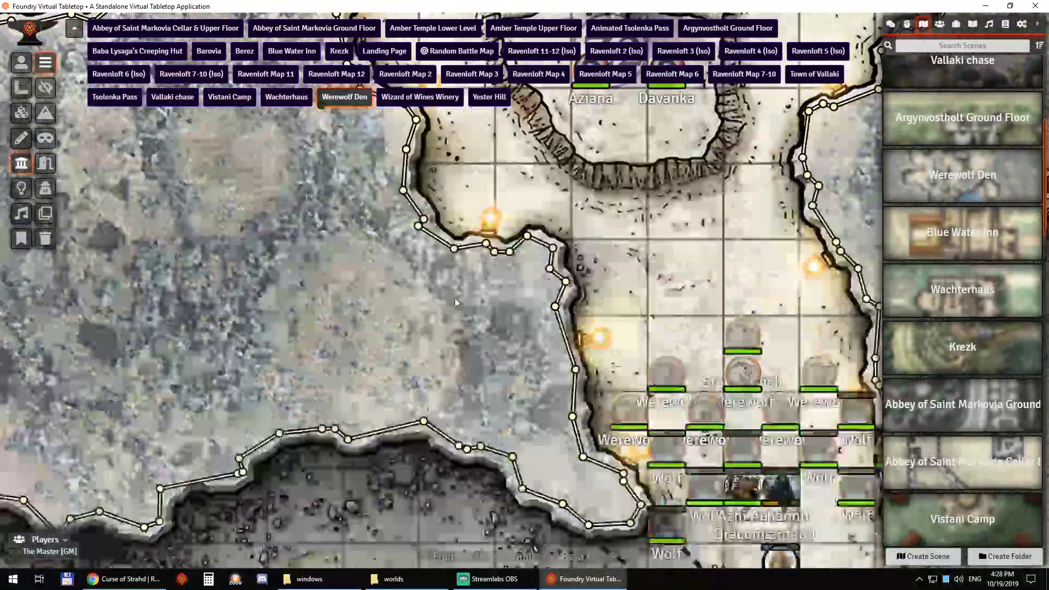
key(Up)
key(Up)
key(Right)
key(Right)
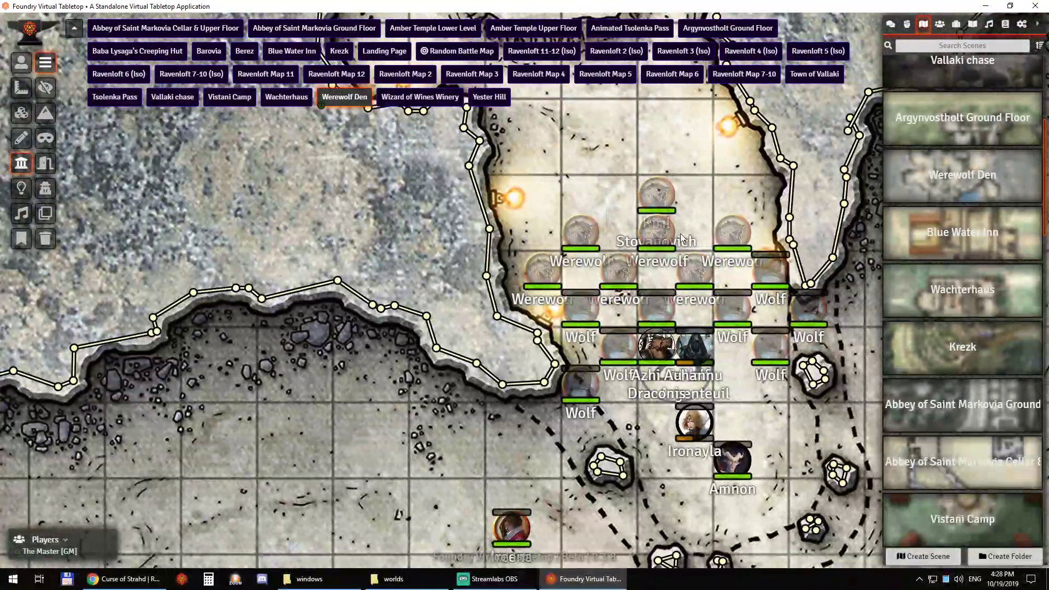
key(Down)
key(Down)
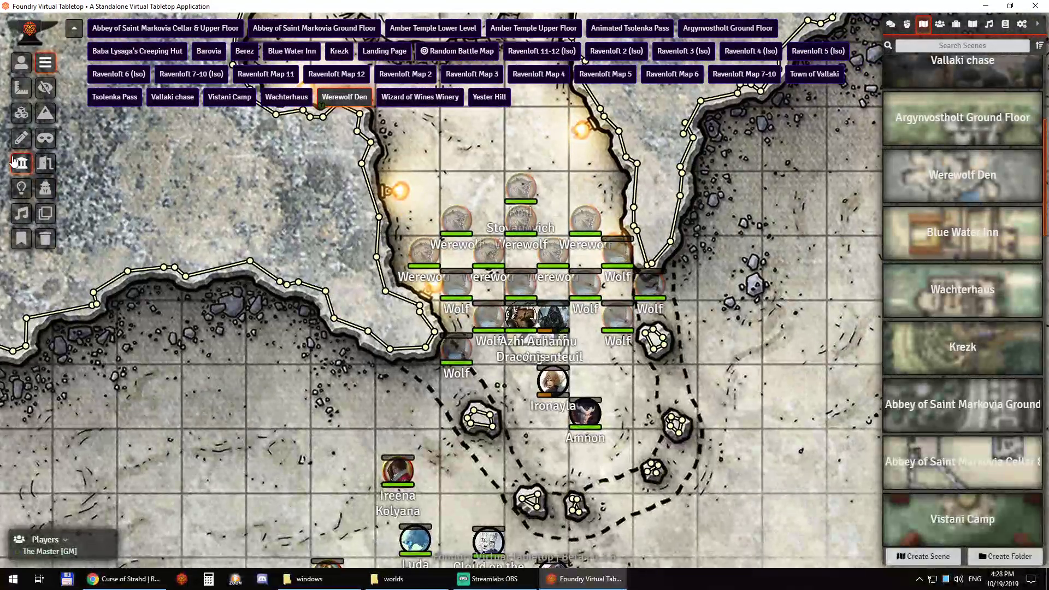
- Show the lighting layer to examine the torch lights between Z2 and the cave entrance, and return to the token controls
click(22, 139)
click(21, 188)
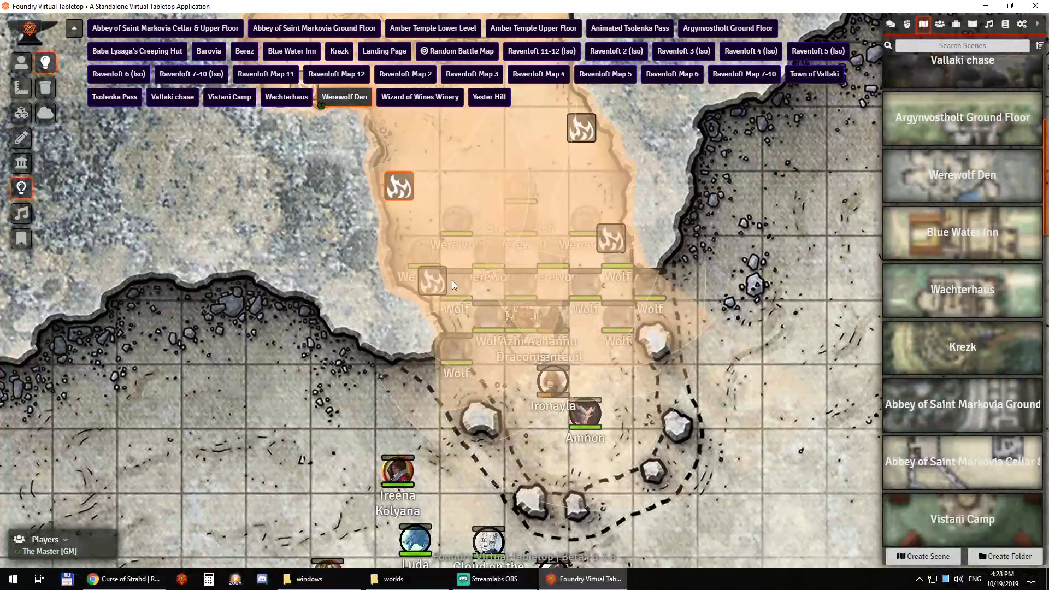
key(Up)
scroll(372, 298, down, 1)
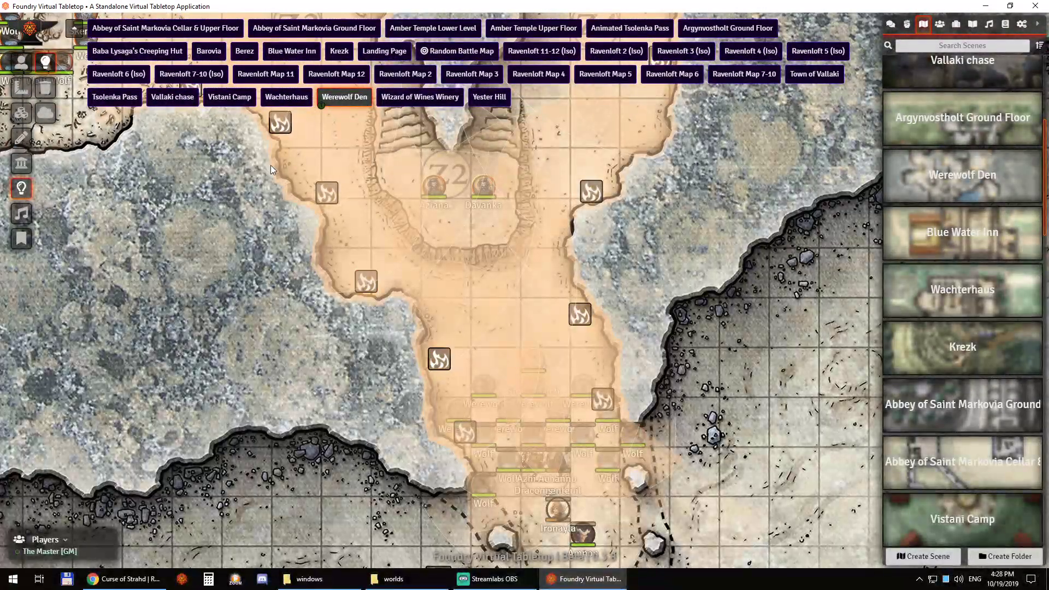
key(Down)
key(Up)
scroll(230, 339, down, 1)
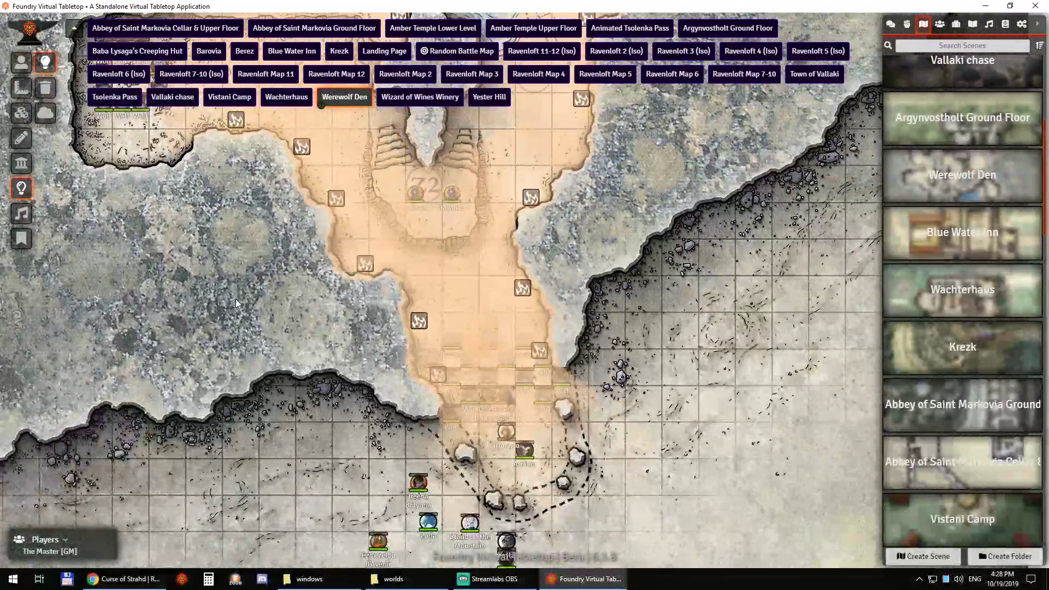
key(Down)
key(Left)
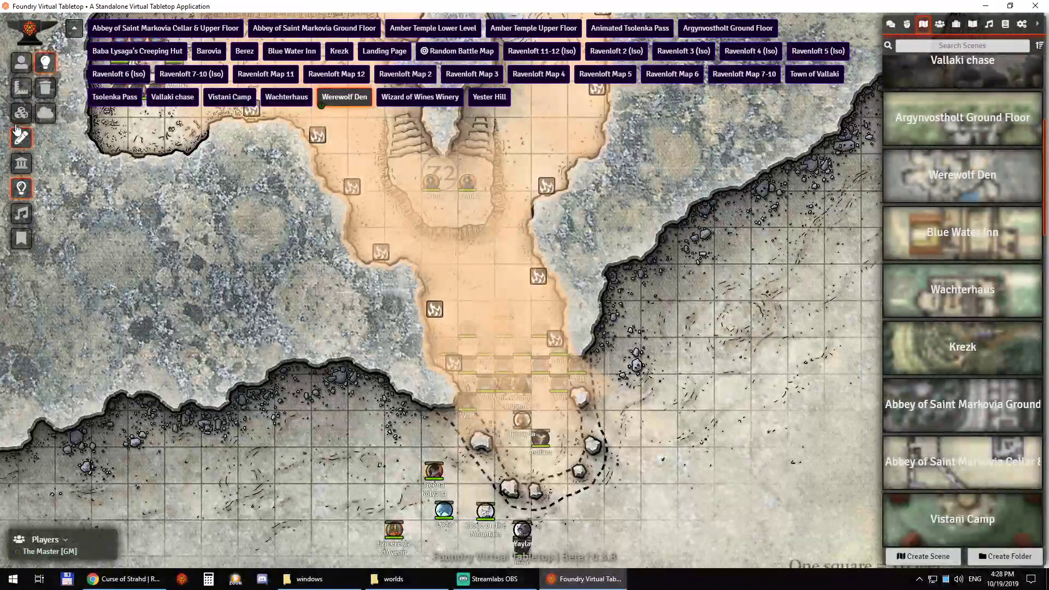
click(20, 63)
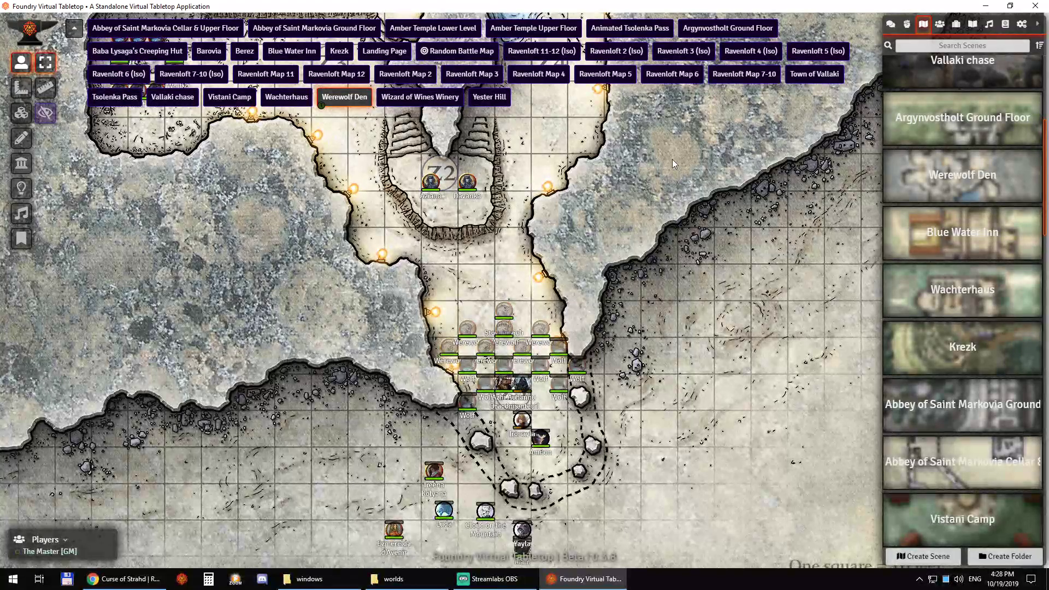
drag(672, 159, 641, 199)
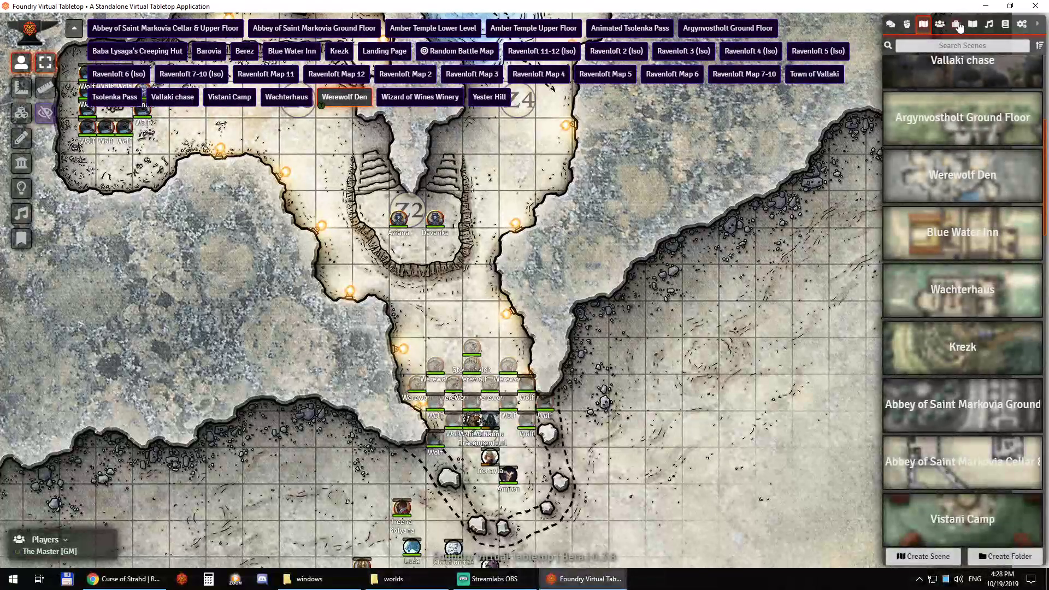
- Open the Magic Items folder among the world's items and read the description of Daern's Instant Fortress
click(957, 24)
click(940, 259)
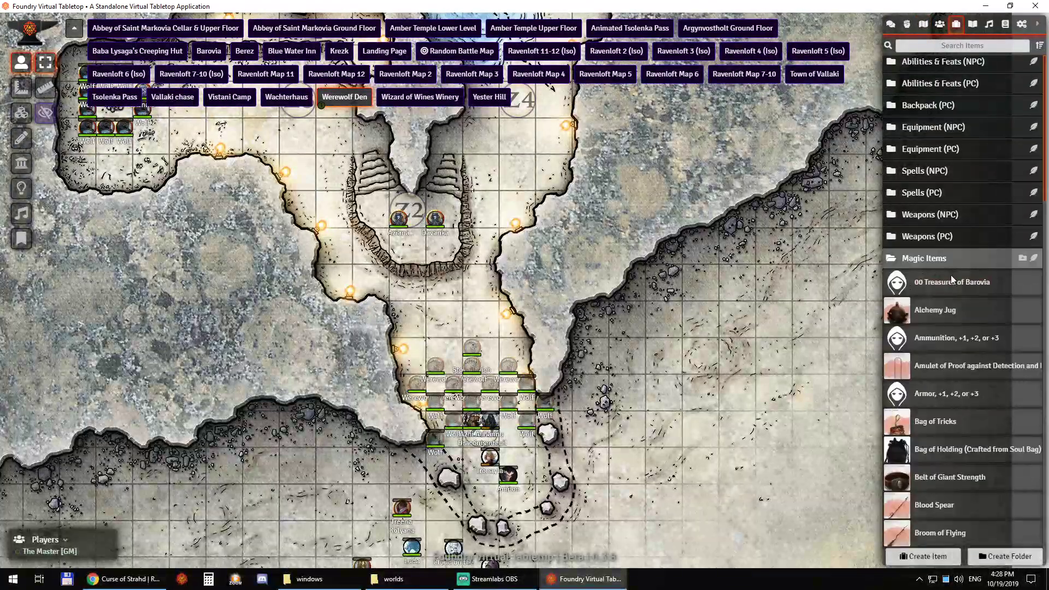
scroll(951, 279, down, 12)
scroll(957, 304, up, 5)
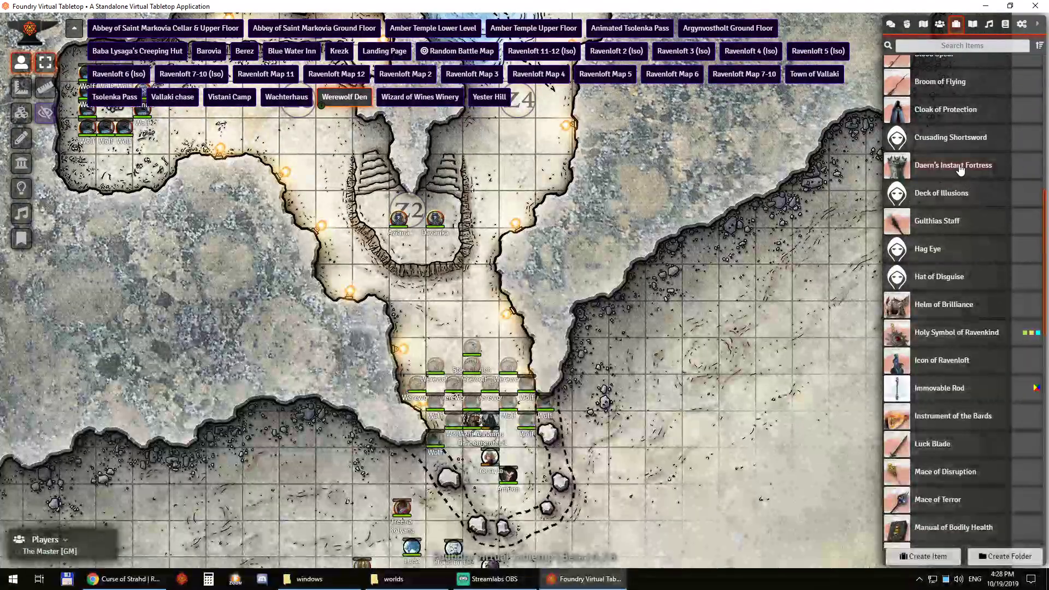
click(962, 166)
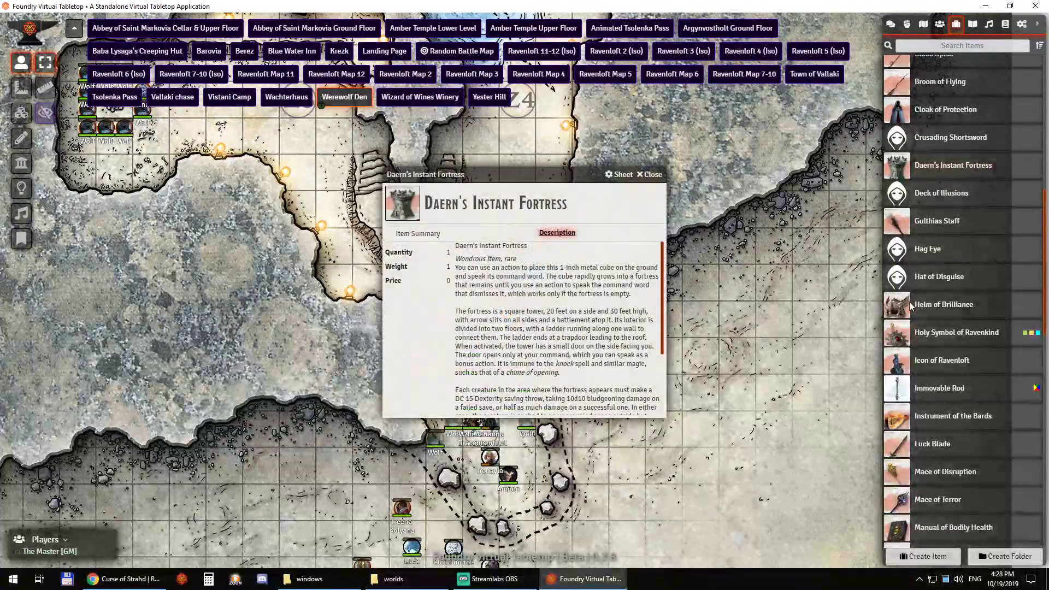
scroll(544, 277, down, 3)
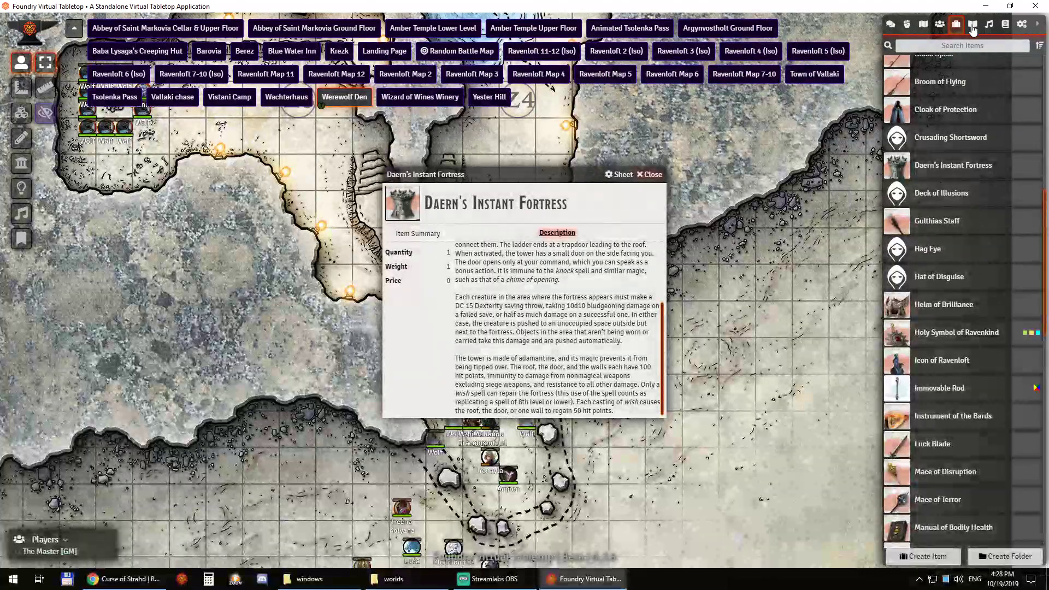
- Close the item sheet and look through the journal's Magic Items folder for comparison
click(973, 25)
key(Escape)
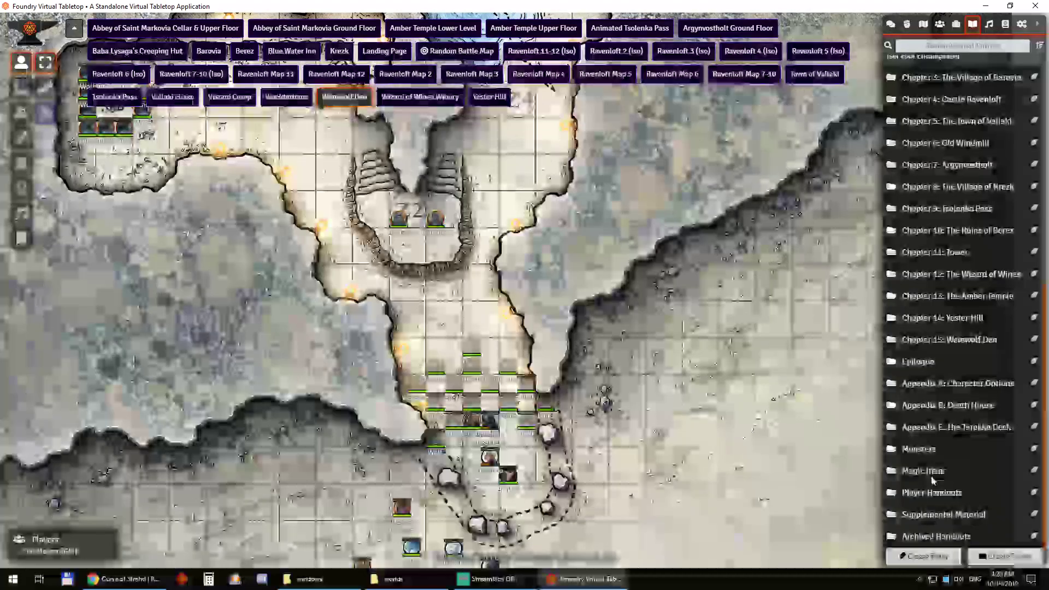
click(943, 471)
scroll(940, 421, down, 7)
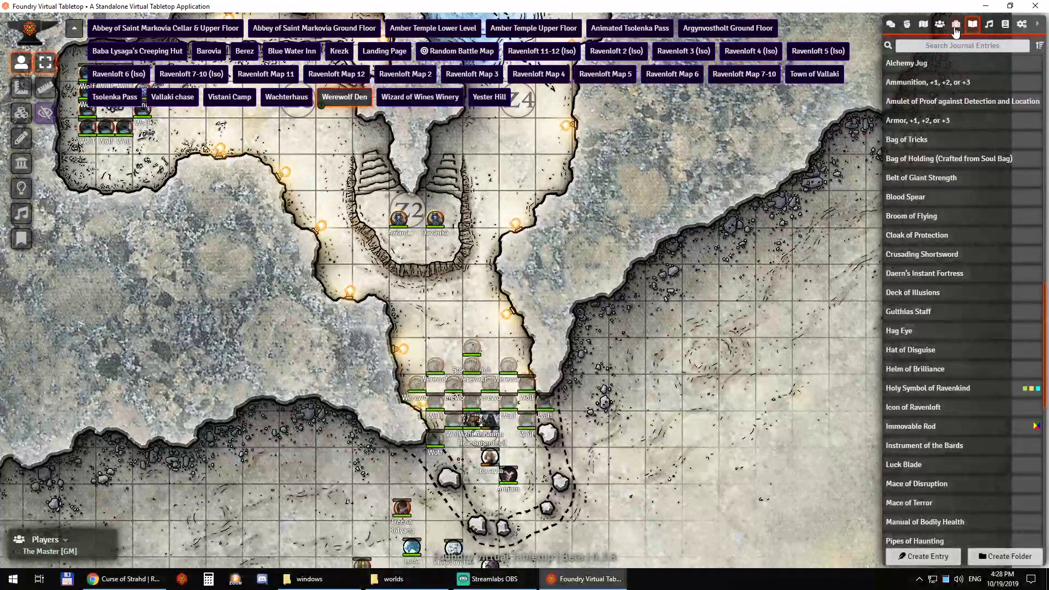
- Return to the world's items, check the Gulthias Staff description, close it, and look over the remaining magic items
click(956, 25)
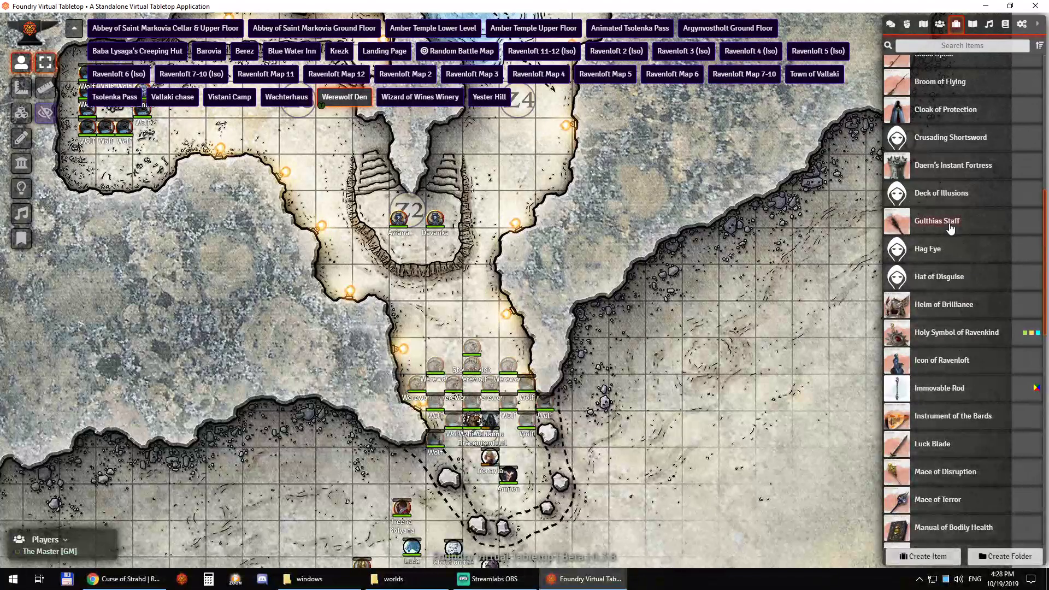
click(951, 229)
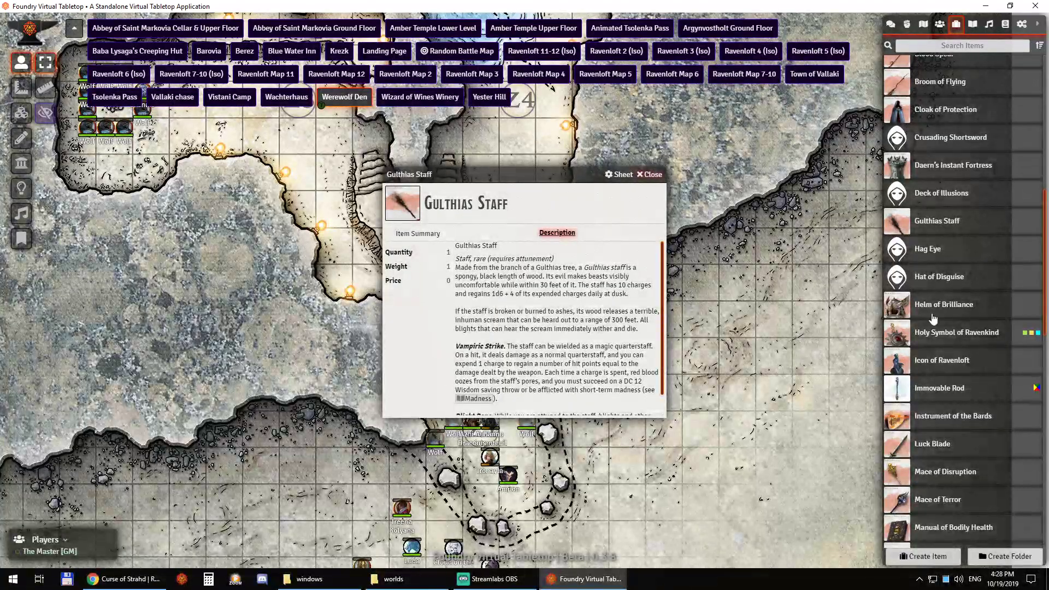
key(Escape)
scroll(1003, 321, down, 8)
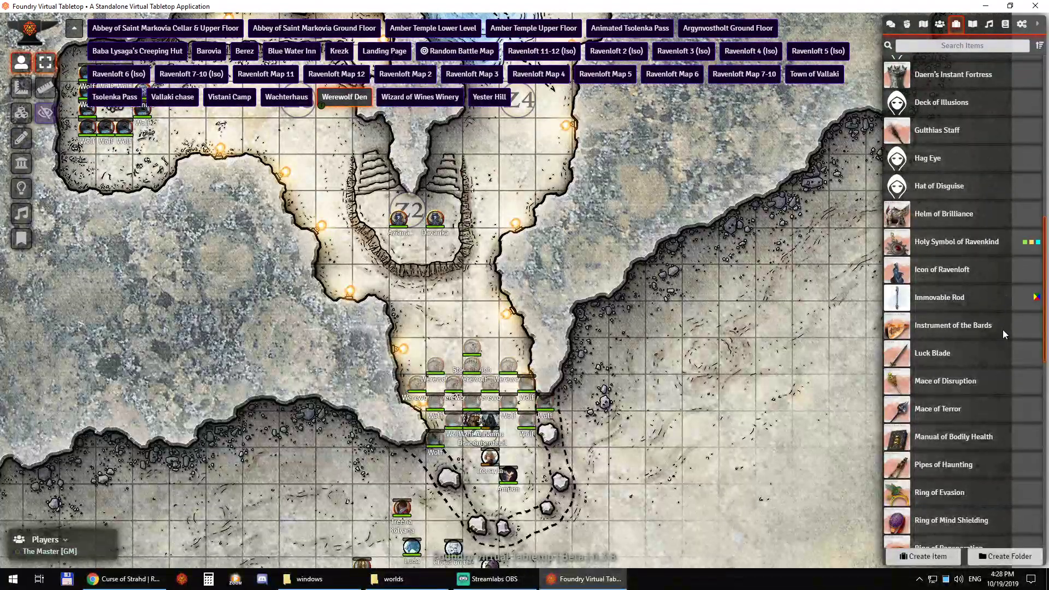
- Collapse the Magic Items folder and look over the contents of the Backpack (PC) and Abilities & Feats (PC) folders
scroll(992, 352, up, 20)
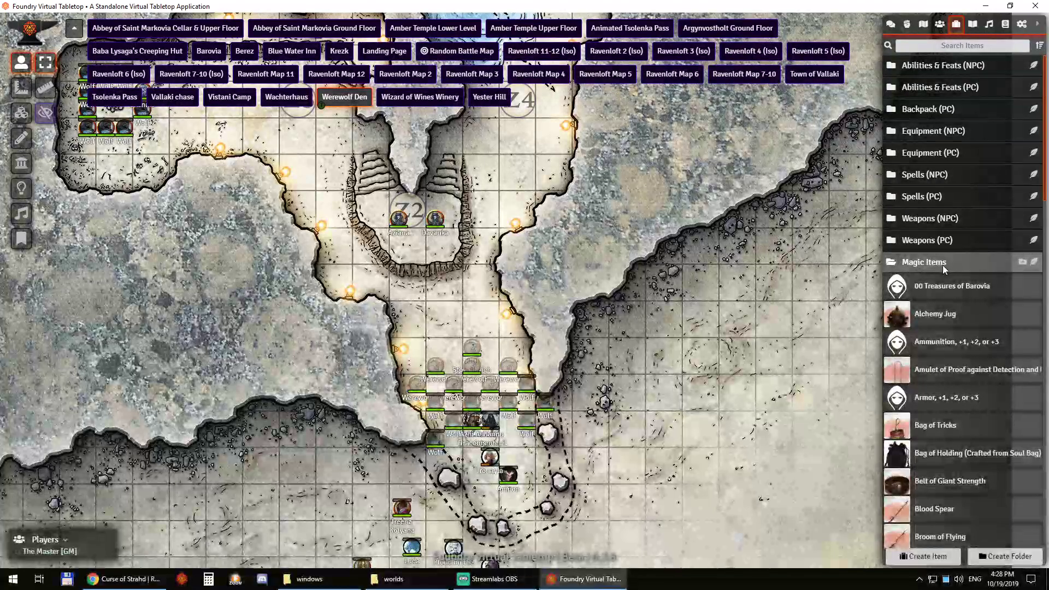
click(944, 263)
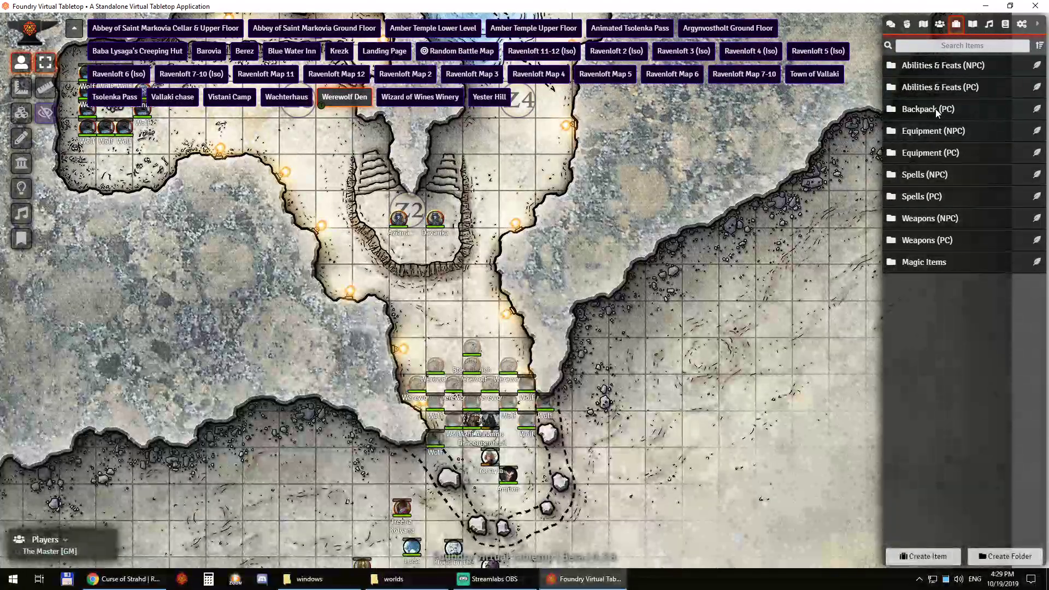
click(936, 110)
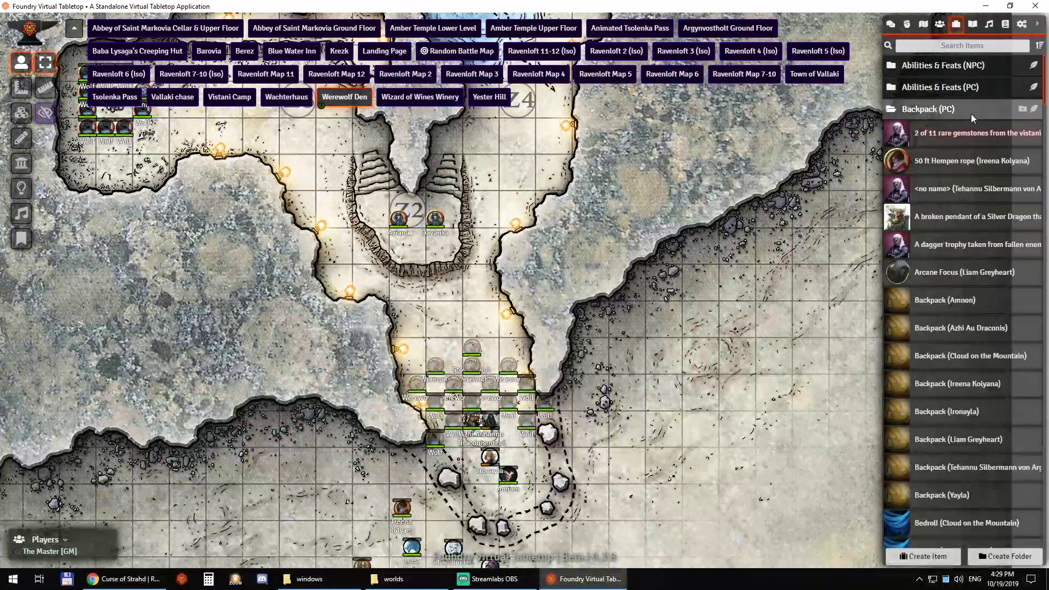
click(955, 90)
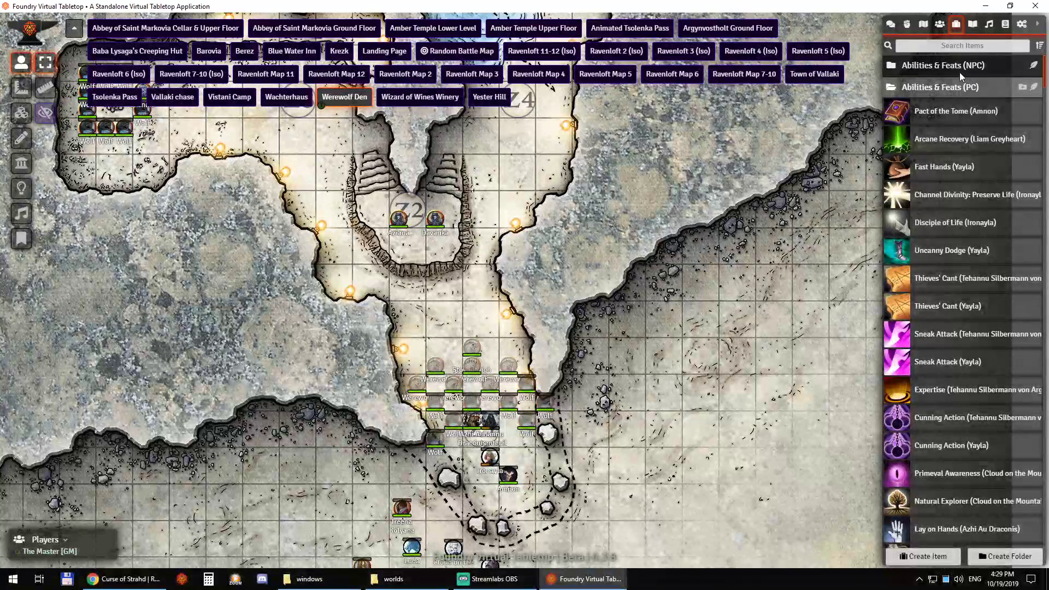
- Browse the Abilities & Feats (NPC) folder, check the details of the Swarm of Bats' "Bites (swarm has more than half HP)" feat, and close it
click(960, 71)
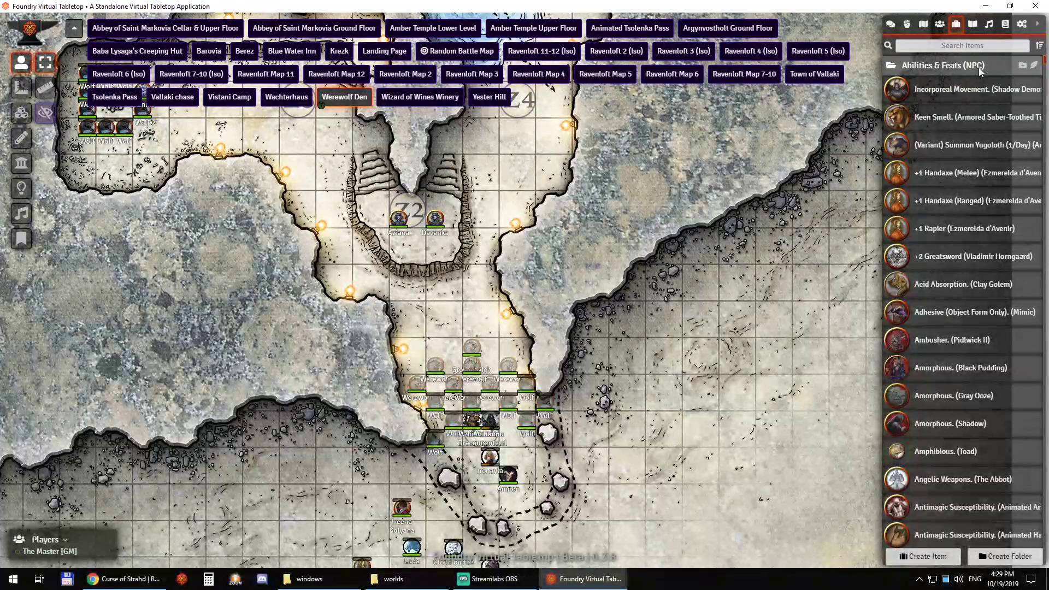
scroll(958, 271, down, 10)
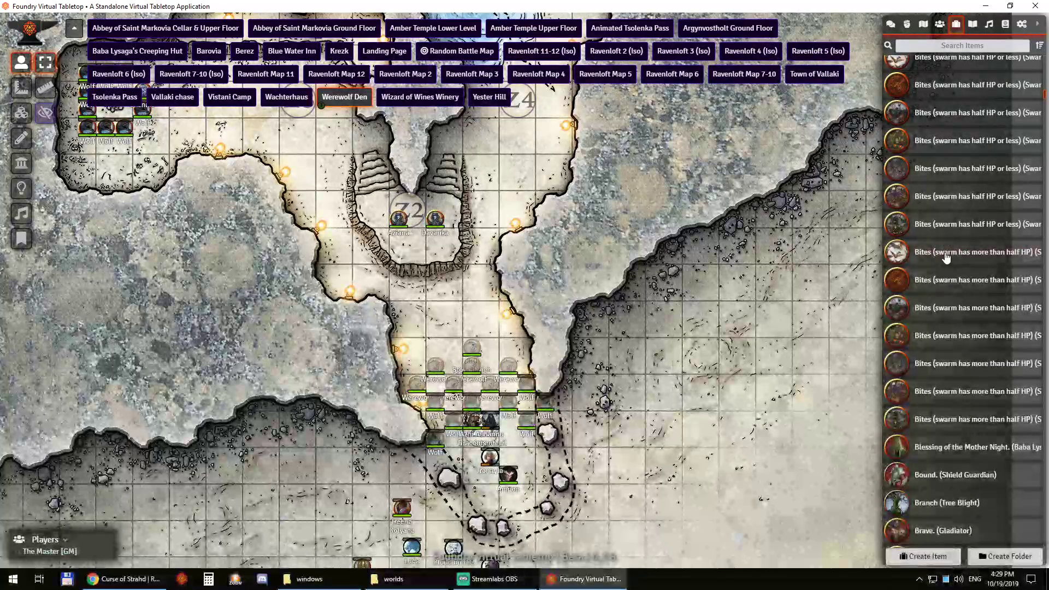
click(947, 253)
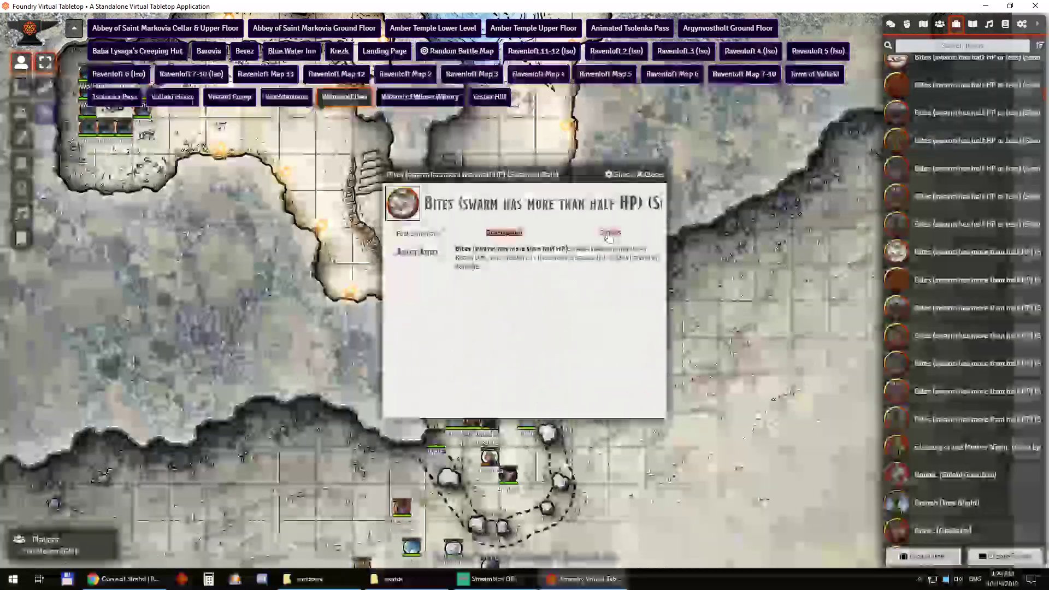
click(610, 233)
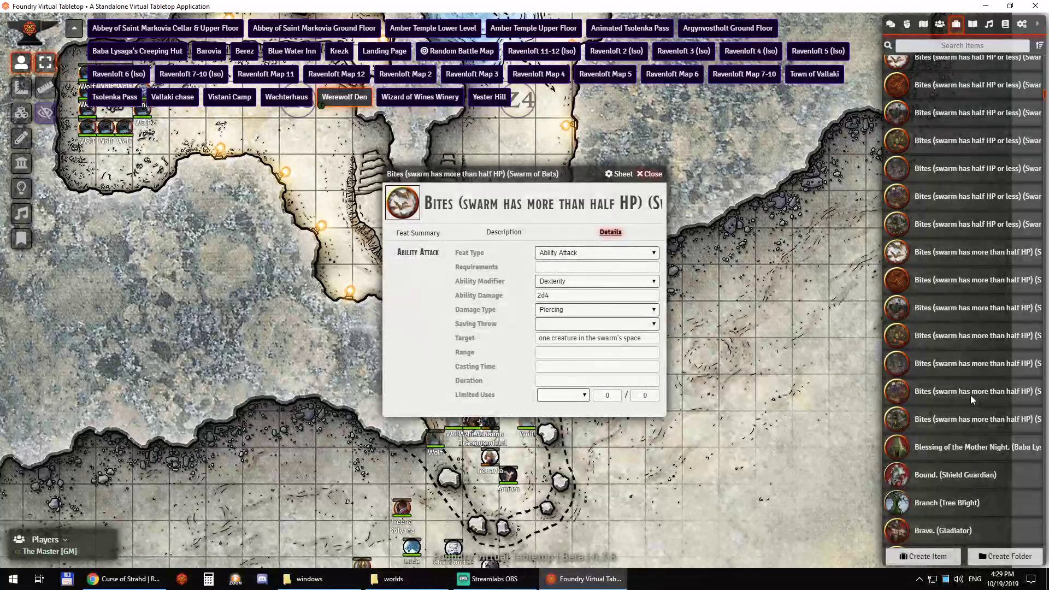
key(Escape)
- Revisit the Abilities & Feats (PC) folder, glance into the equipment folders, and leave the item folders collapsed
scroll(970, 395, up, 20)
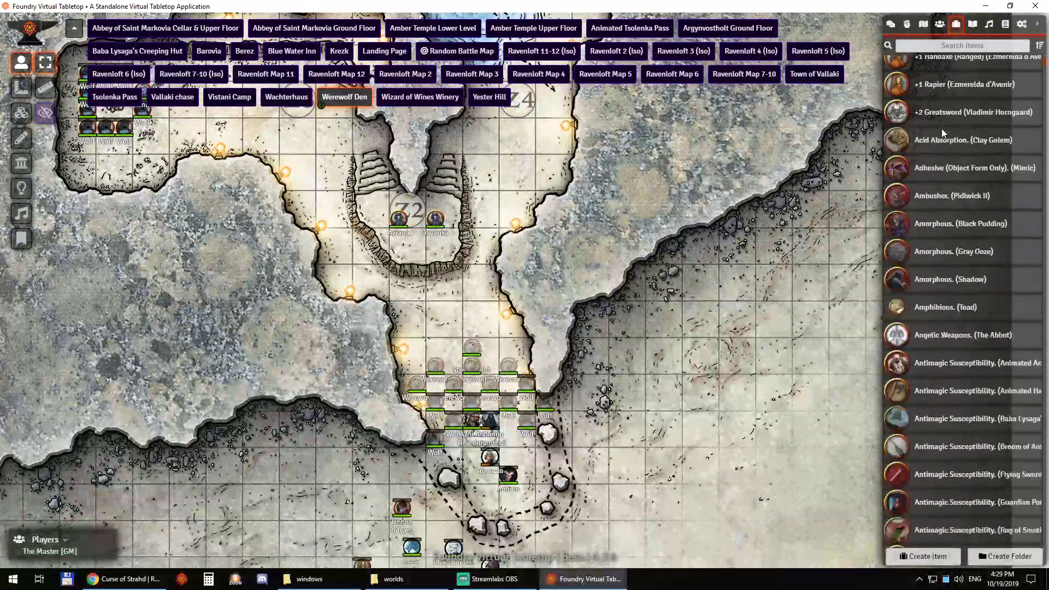
scroll(942, 129, up, 5)
click(950, 89)
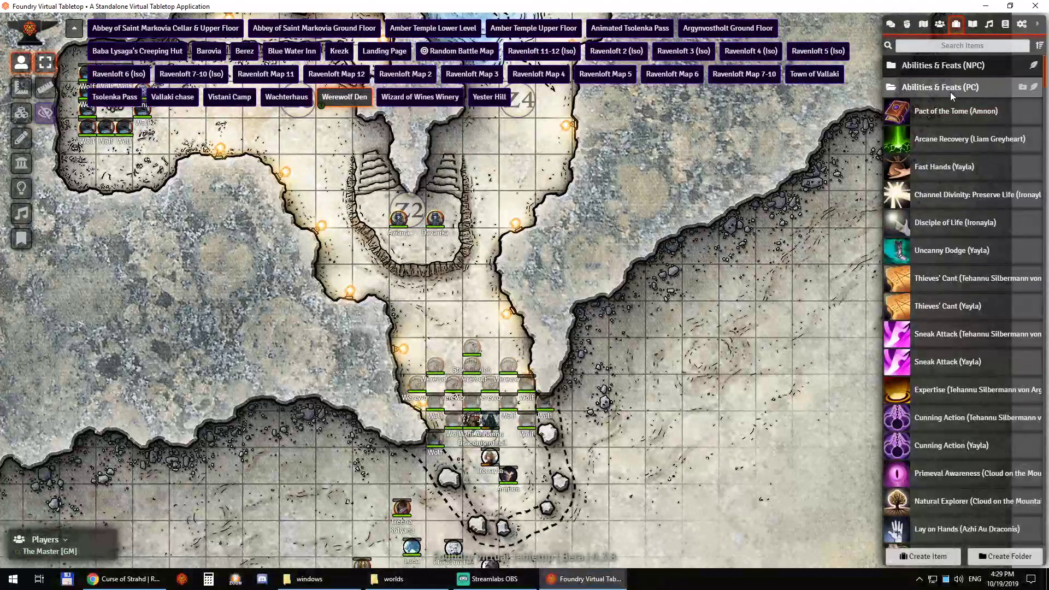
click(950, 90)
click(946, 112)
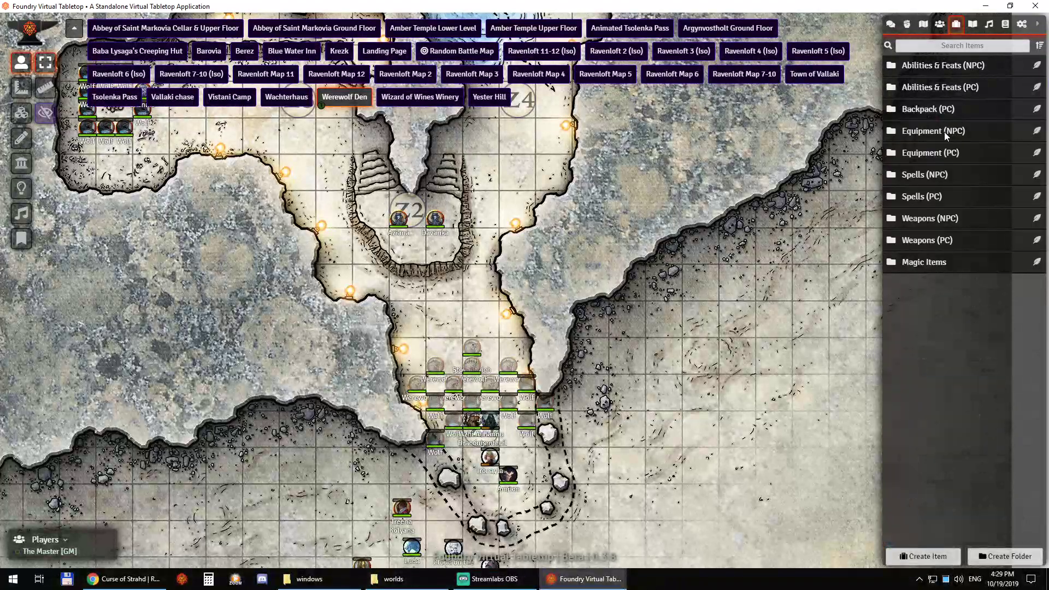
click(942, 154)
click(943, 154)
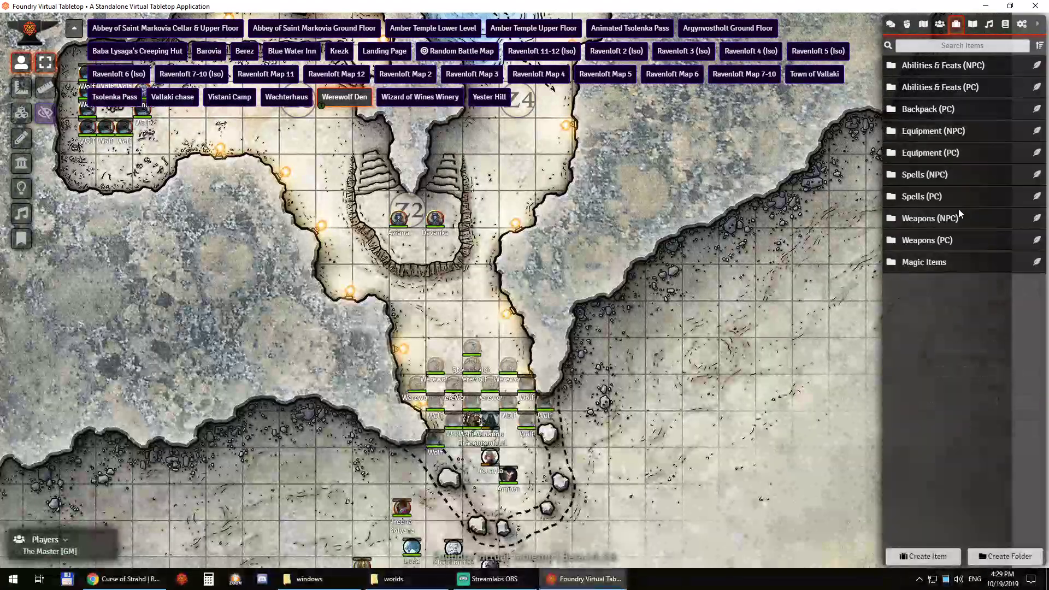
- Browse the Spells (NPC) folder to examine the imported spells, their icons and owning characters, from Acid Arrow to Fireball, and collapse it
click(940, 181)
scroll(950, 339, down, 5)
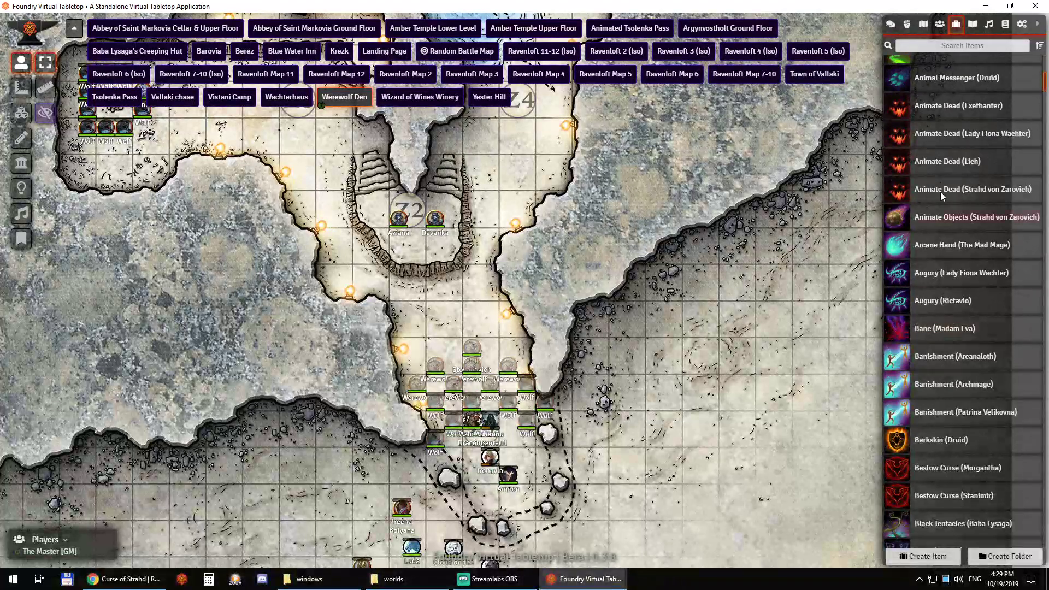
scroll(948, 229, down, 3)
scroll(940, 218, up, 10)
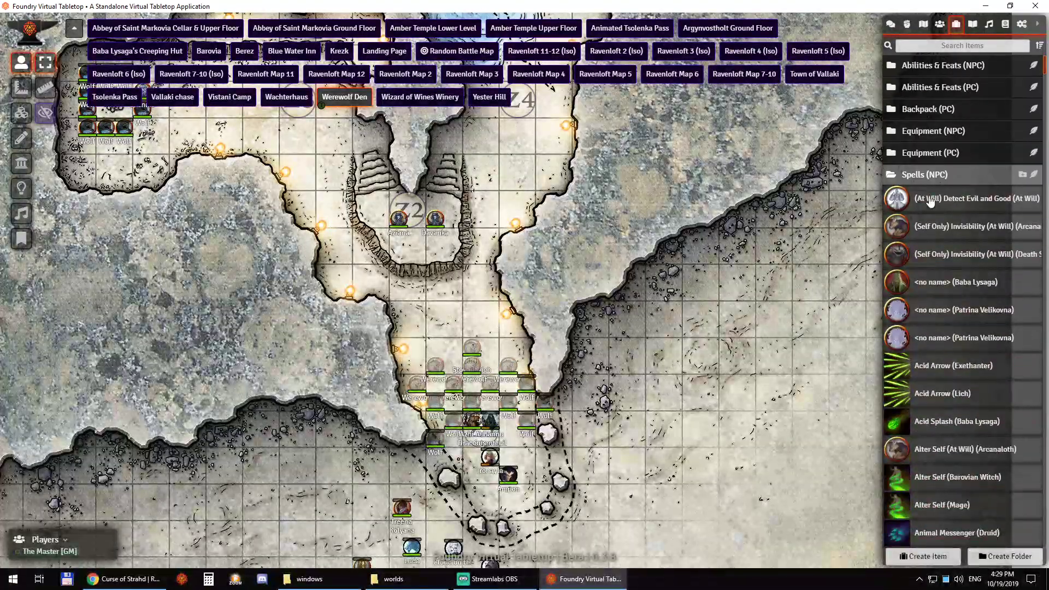
click(933, 177)
click(933, 177)
scroll(970, 330, down, 5)
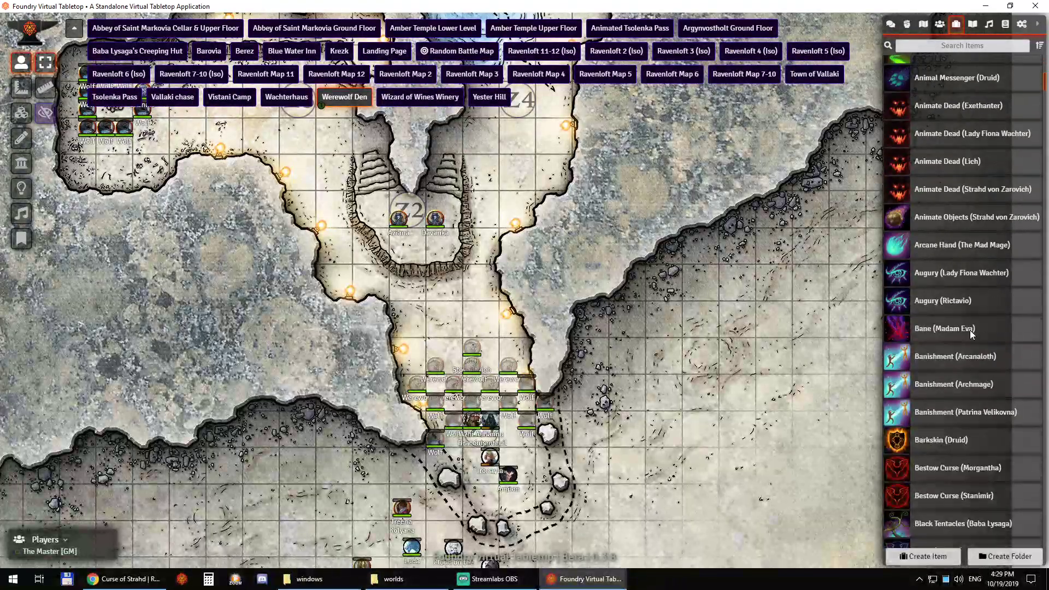
scroll(969, 330, down, 10)
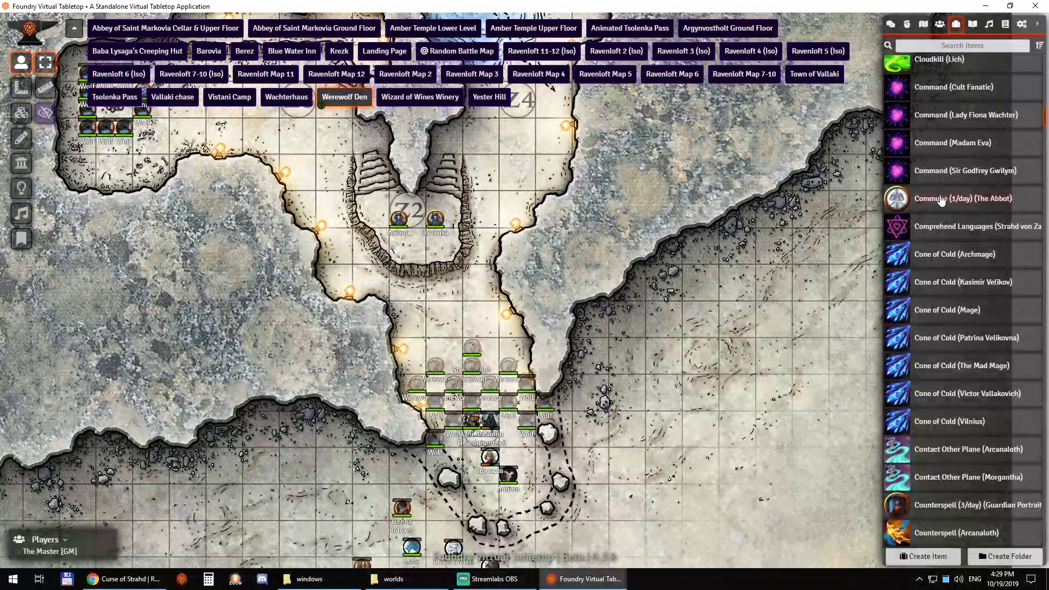
scroll(951, 246, down, 10)
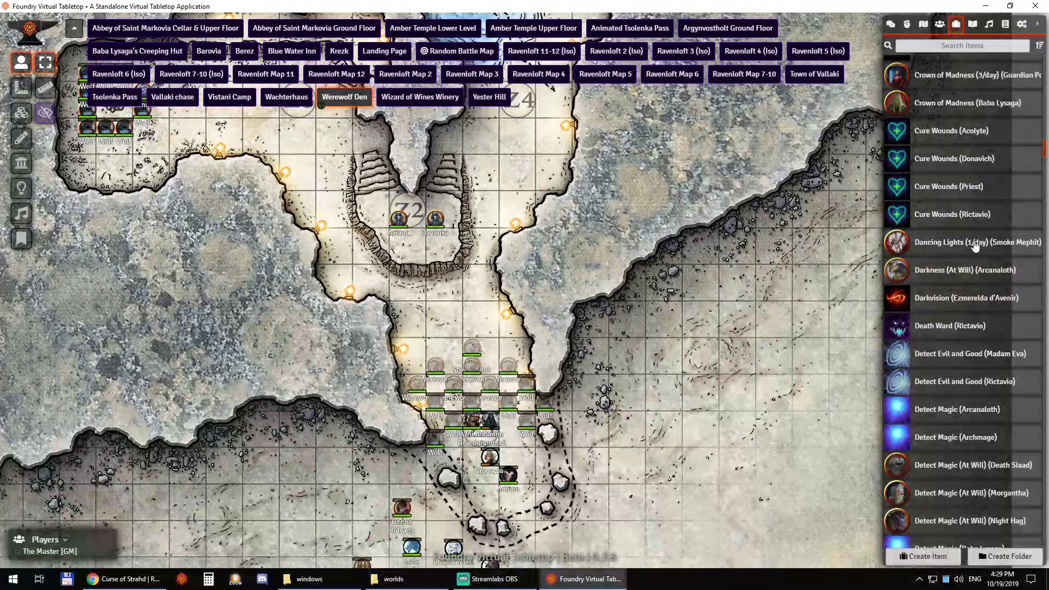
scroll(970, 349, down, 5)
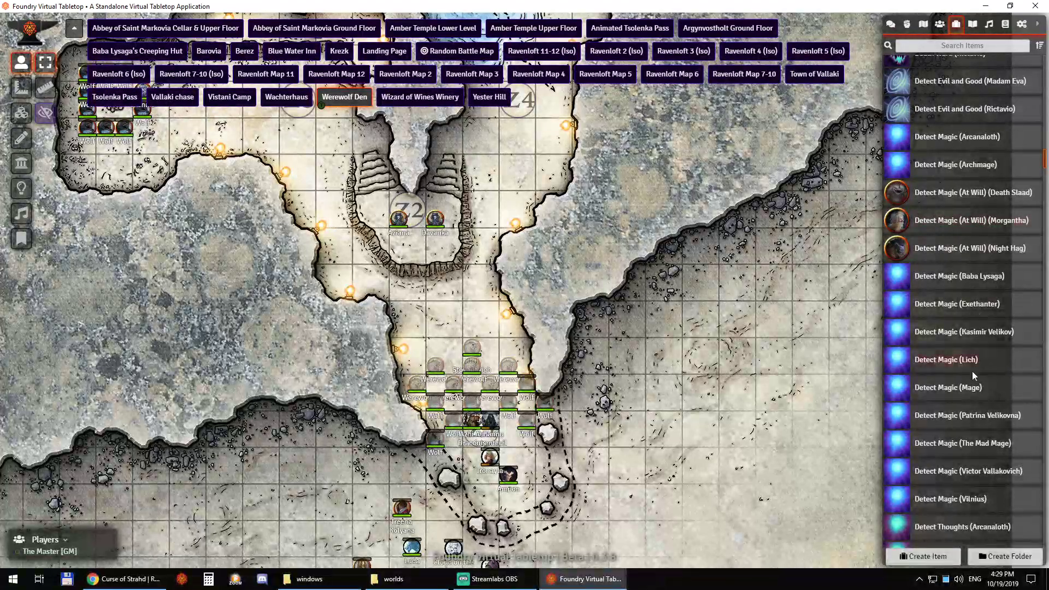
scroll(970, 373, down, 15)
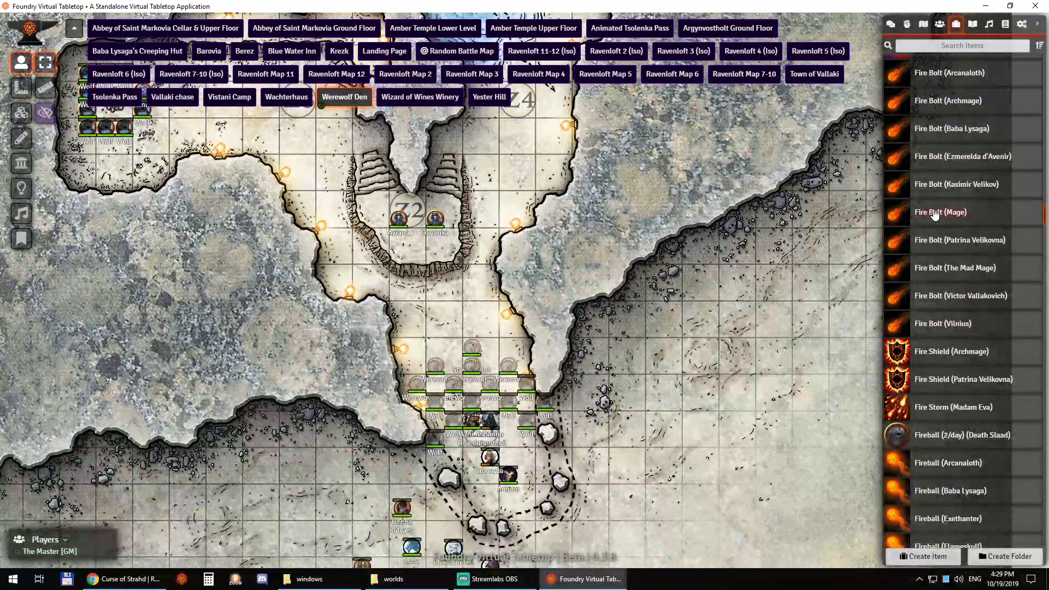
scroll(951, 251, up, 15)
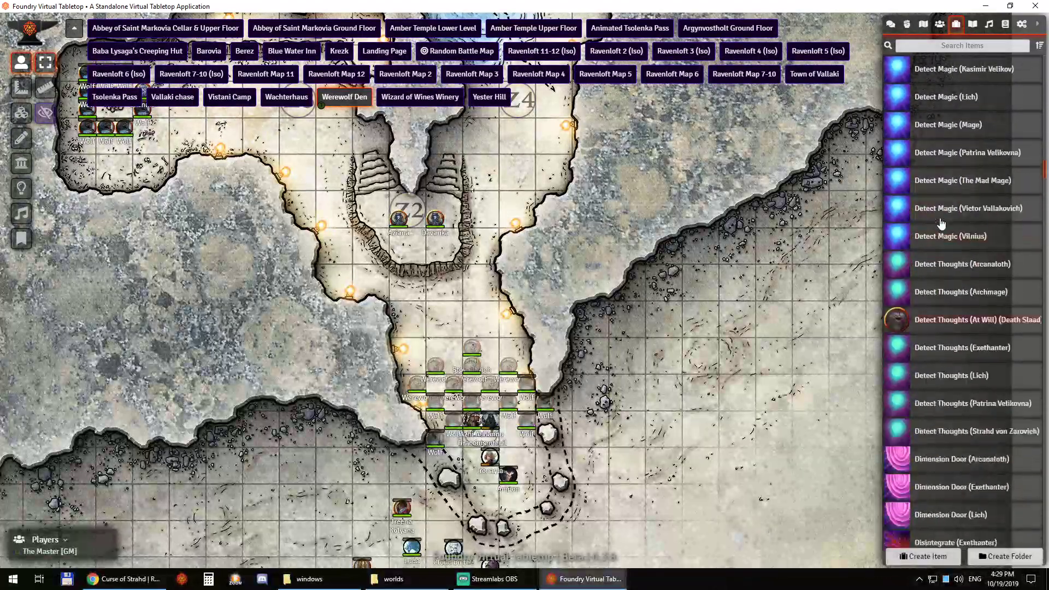
scroll(937, 189, up, 15)
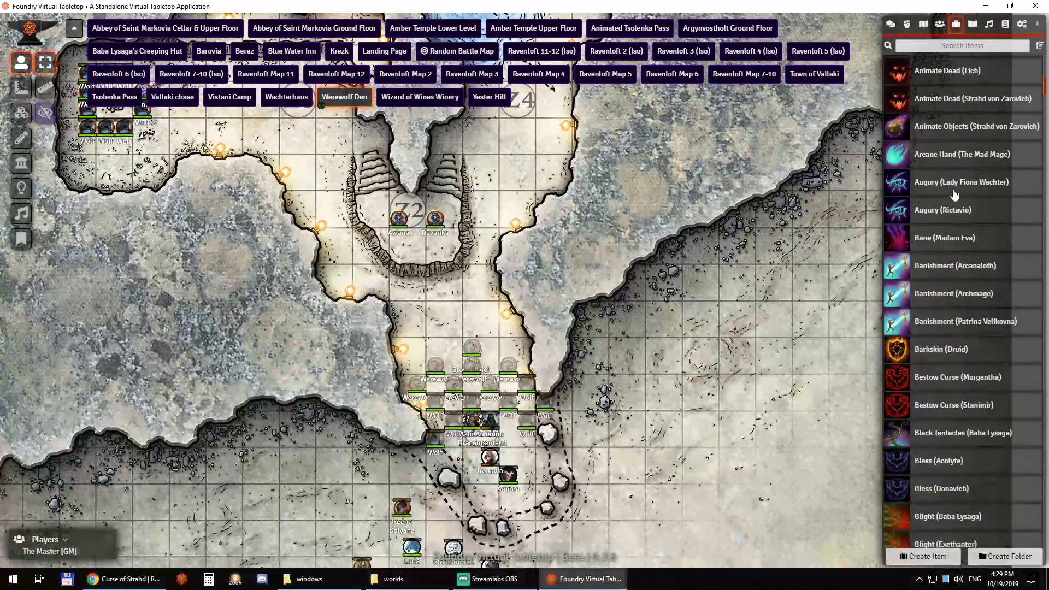
scroll(952, 194, up, 5)
click(940, 174)
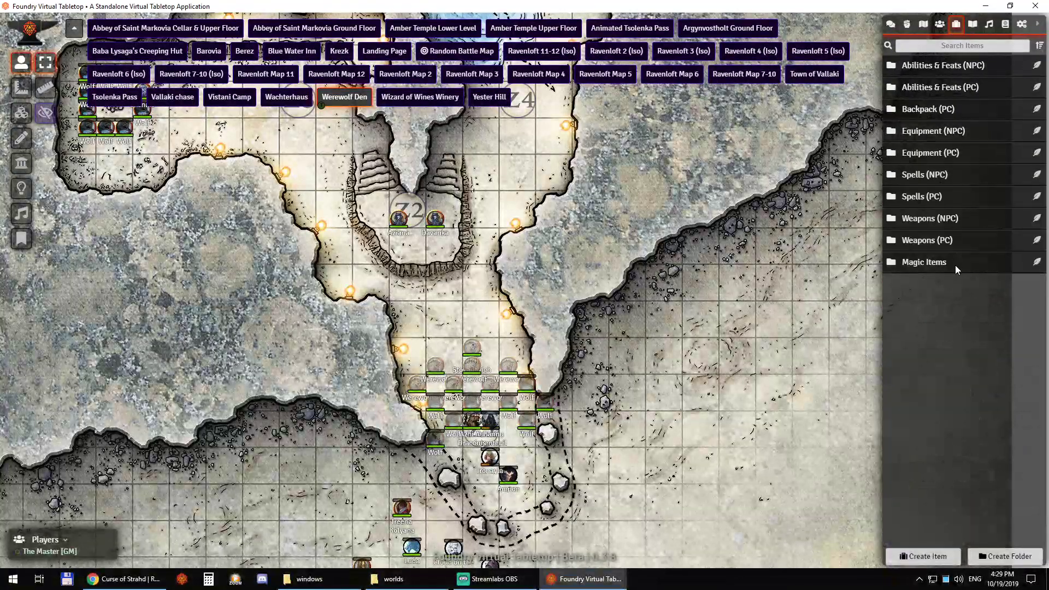
- Glance into the Weapons (NPC) folder and review the world's journal, actor and scene directories, ending on the chat log
click(941, 219)
click(949, 219)
click(990, 25)
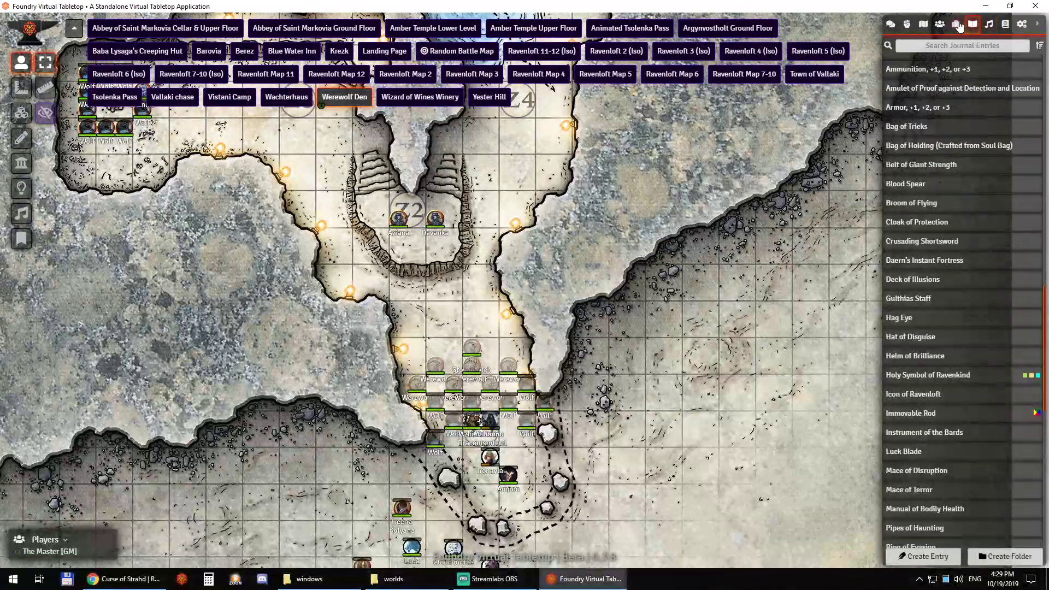
click(957, 25)
click(940, 25)
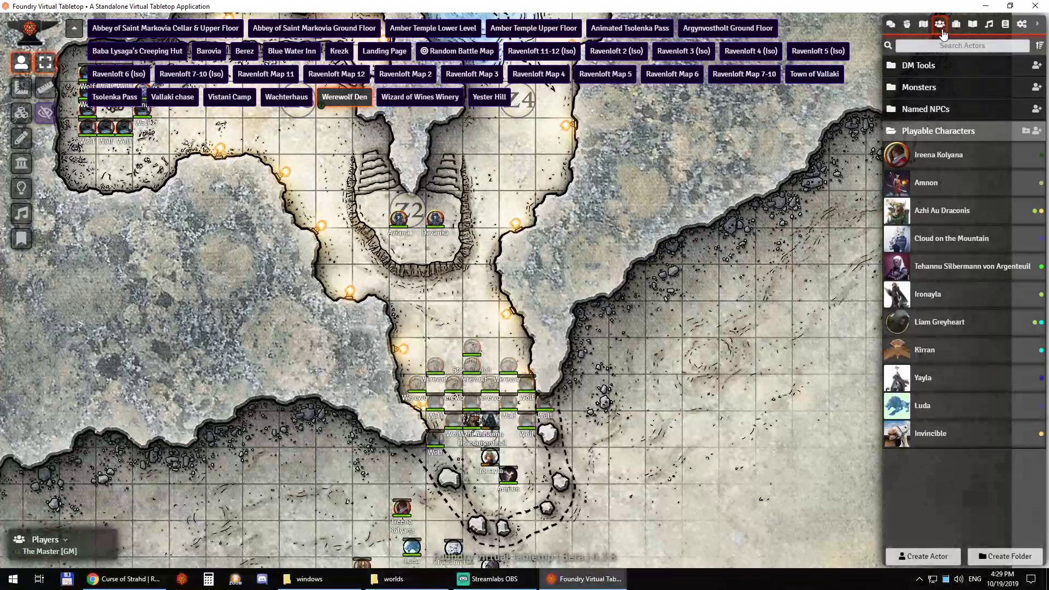
click(923, 25)
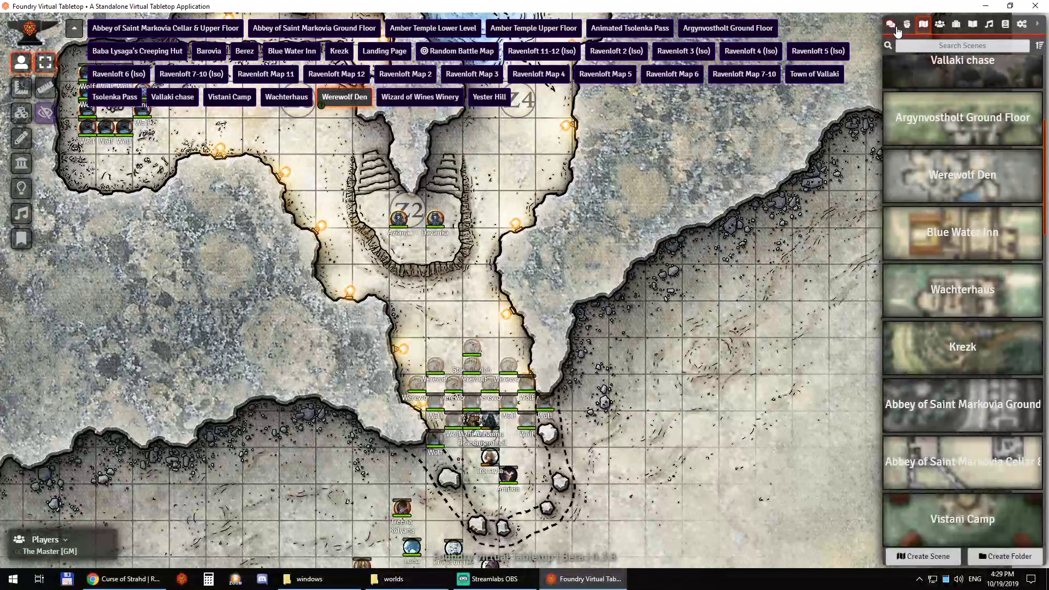
click(896, 27)
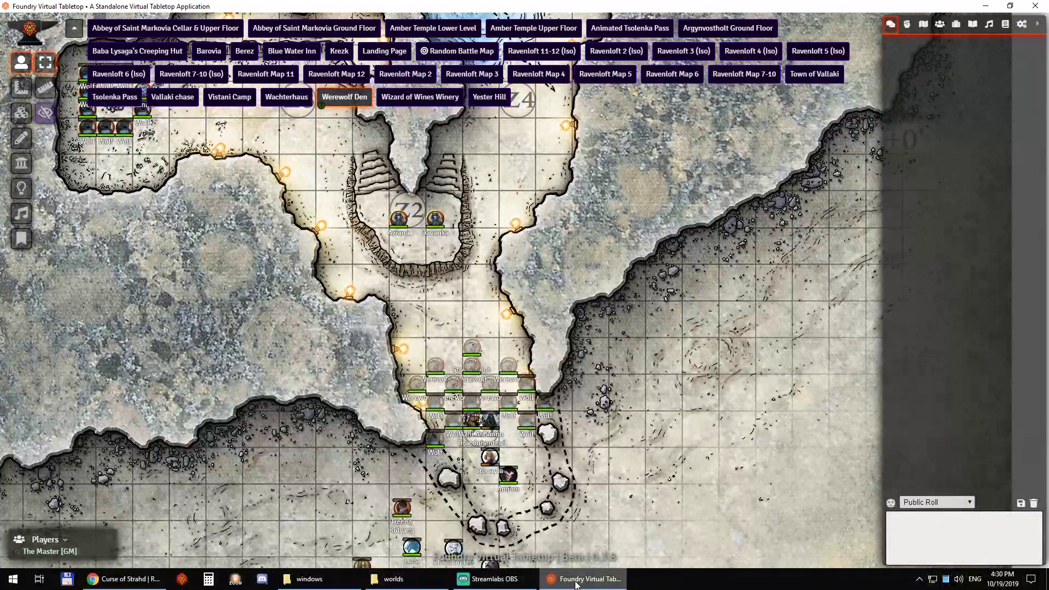
- Switch to Chrome, check the Roll20 campaign's ZIP export progress, and view the R20Exporter page on GitHub
click(577, 585)
click(416, 238)
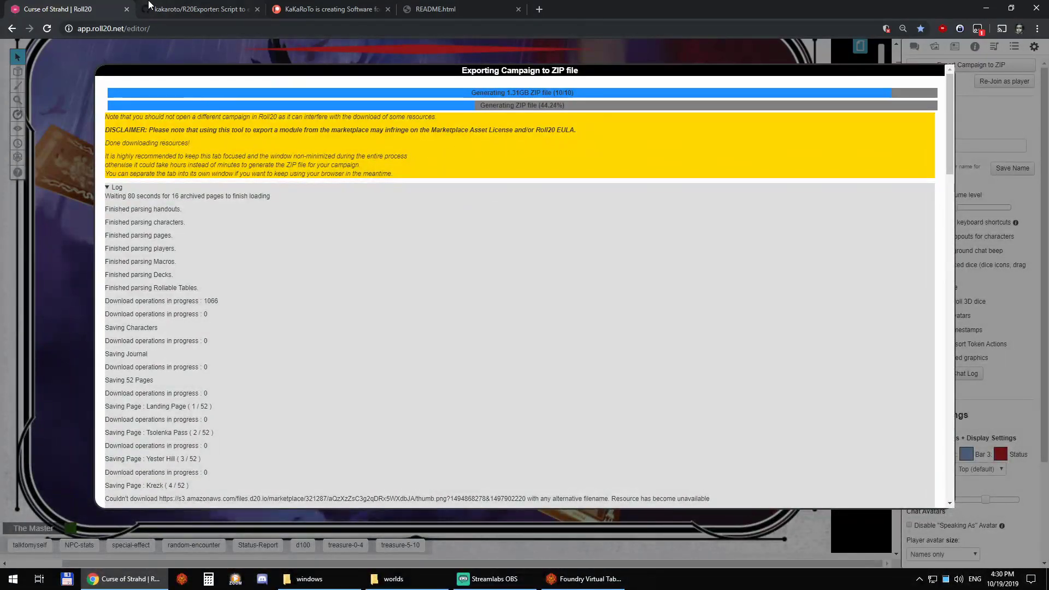
click(208, 10)
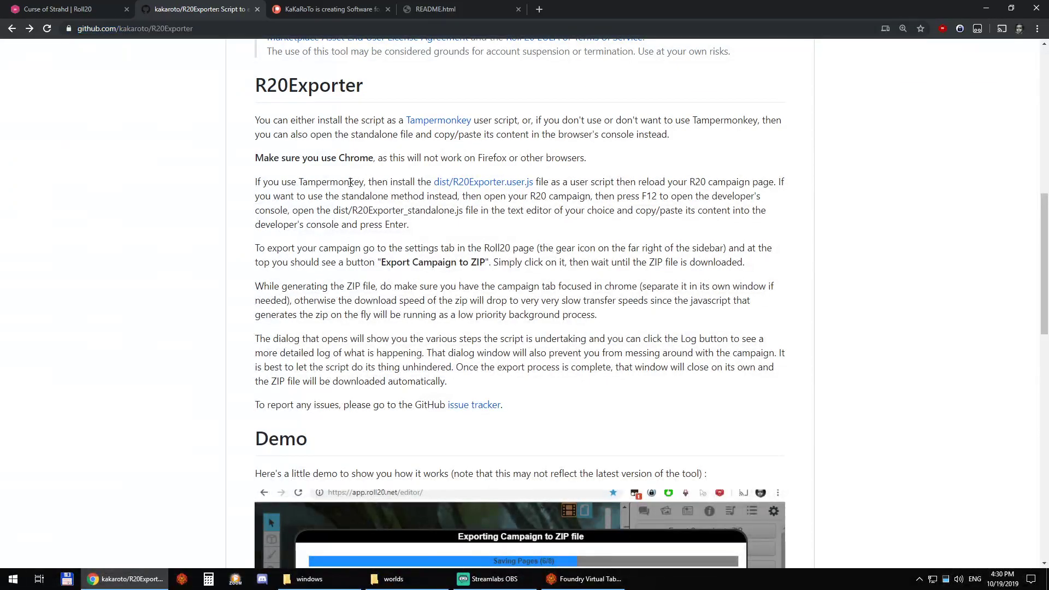
- View the converter creator's Patreon page and find the "Releasing R20Converter 0.6" post with its R20Converter_0.6.zip attachment
click(336, 9)
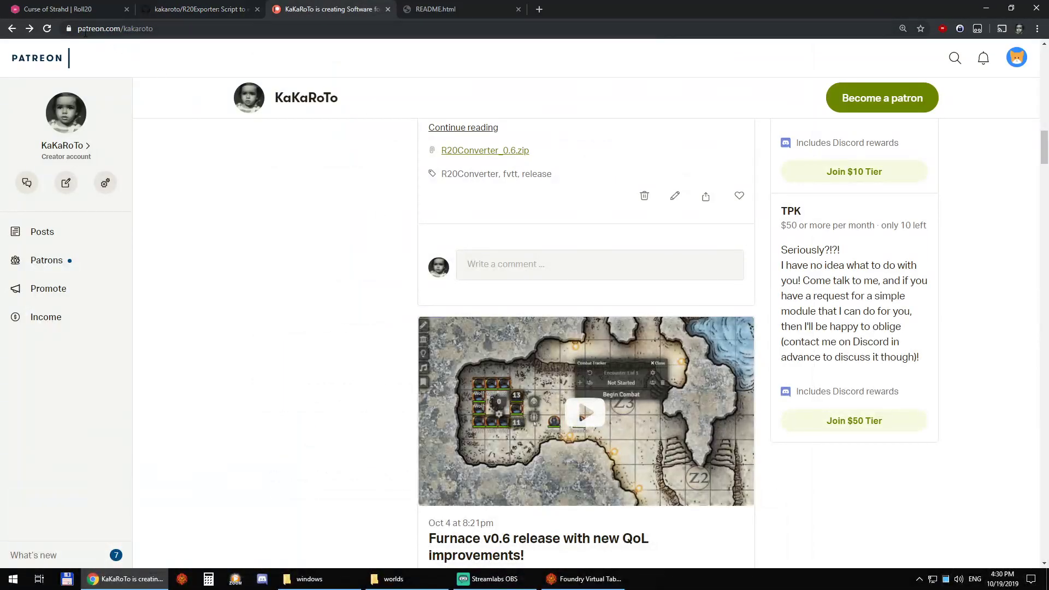
scroll(476, 329, down, 2)
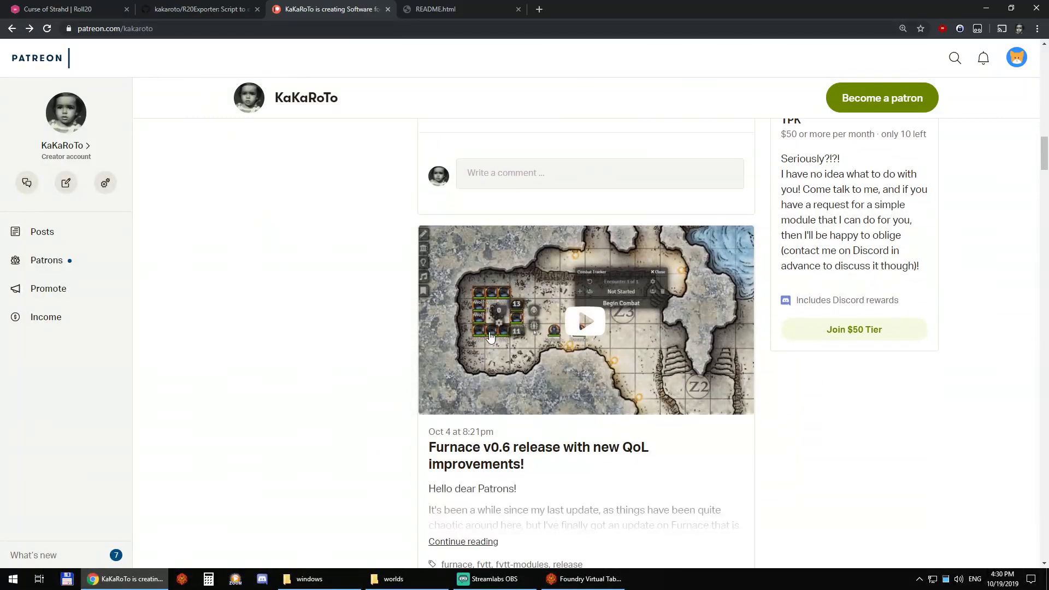
scroll(476, 329, up, 4)
scroll(477, 329, up, 2)
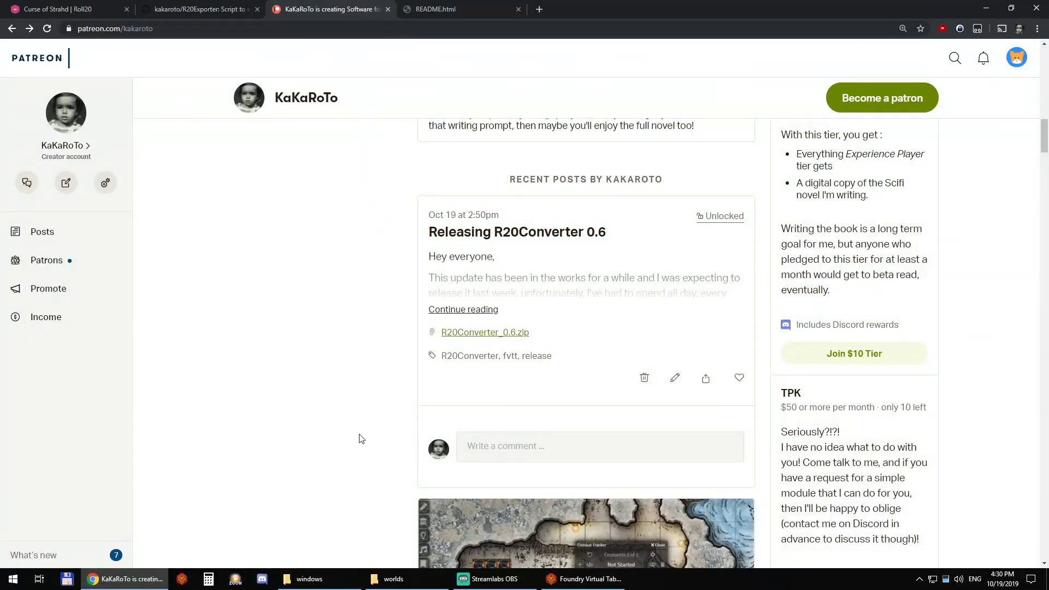